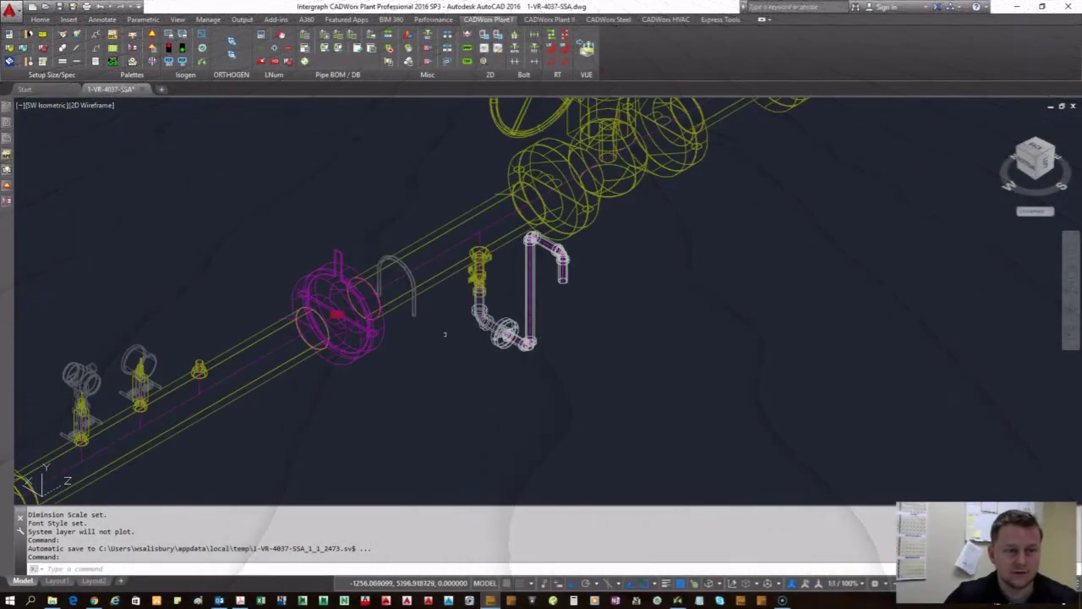
# - Orbit, zoom and pan the view to open empty space beside the pipework
pyautogui.scroll(6, 583, 357)
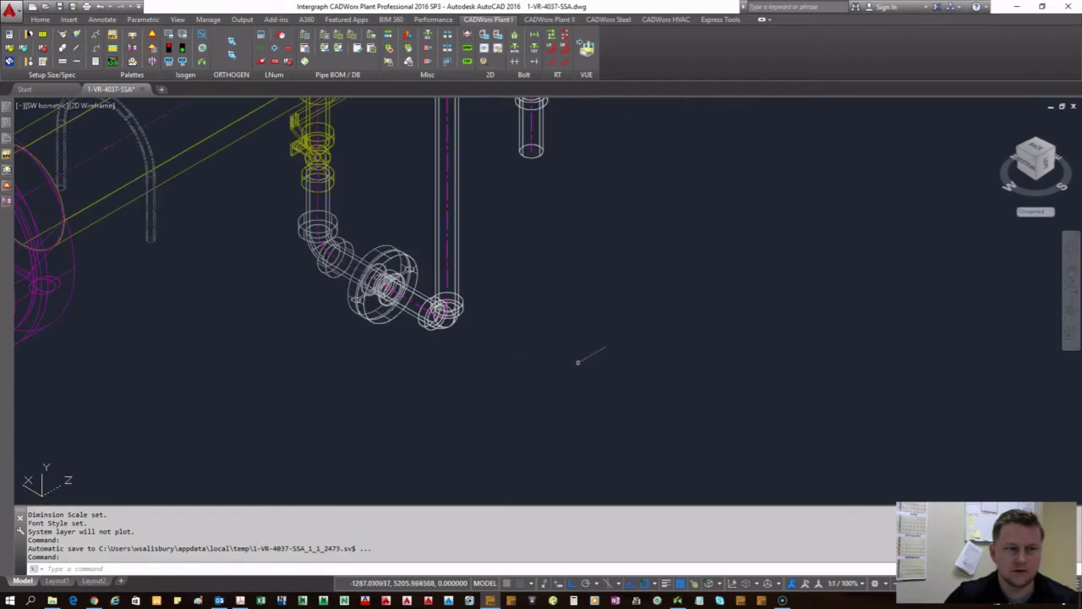
pyautogui.scroll(-4, 500, 273)
pyautogui.scroll(4, 514, 203)
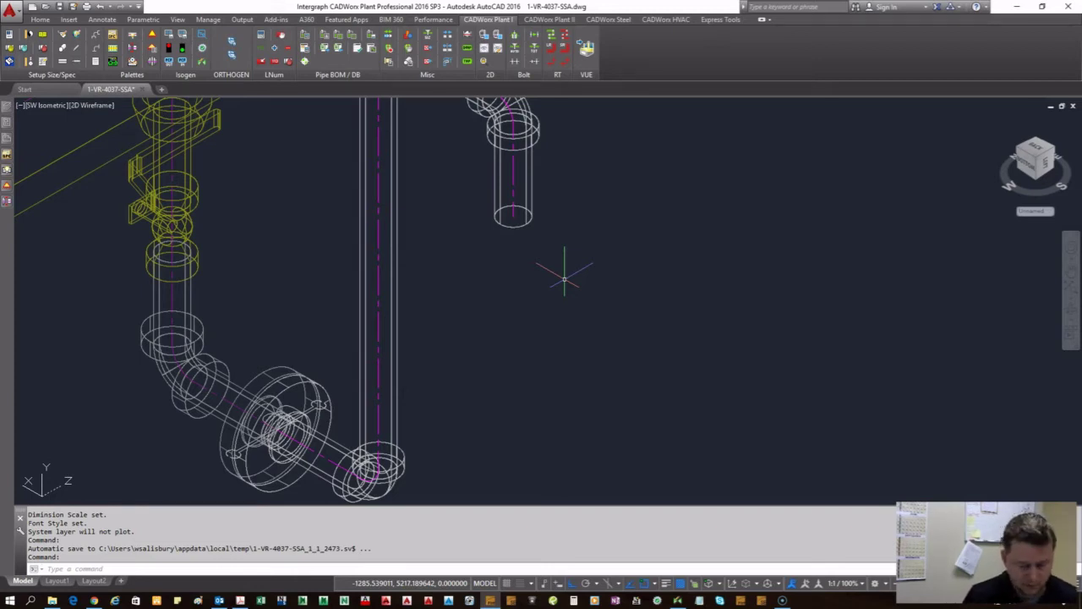
pyautogui.press('Return')
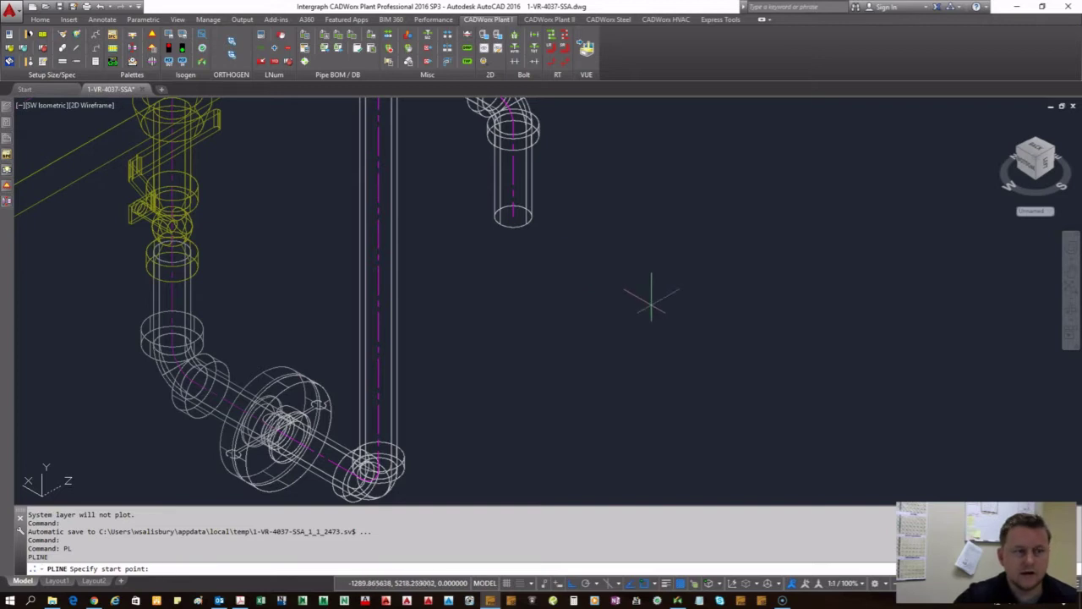
pyautogui.press('Escape')
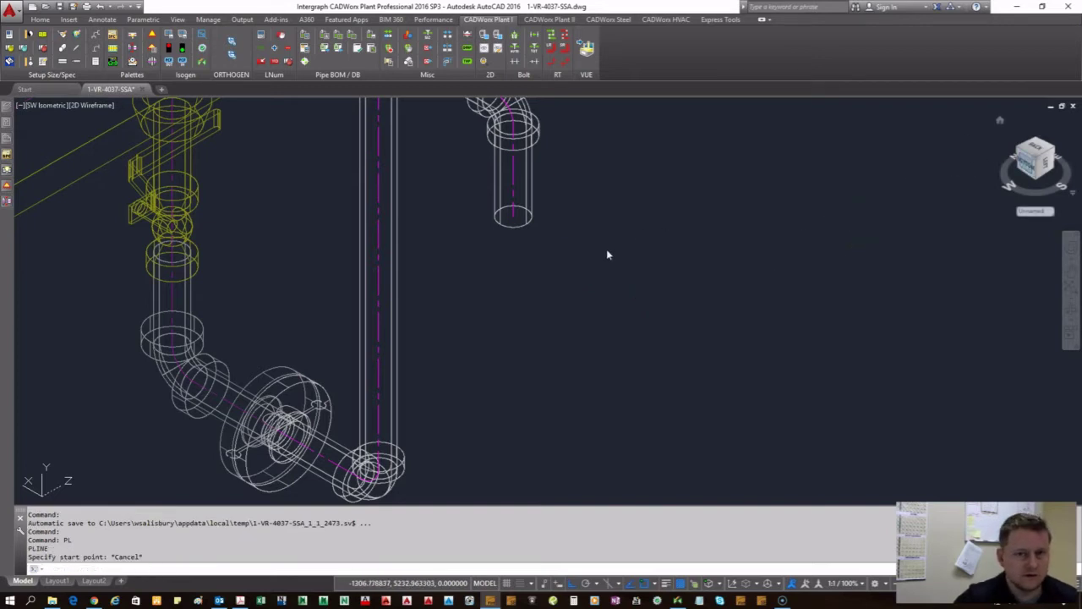
pyautogui.scroll(-5, 536, 242)
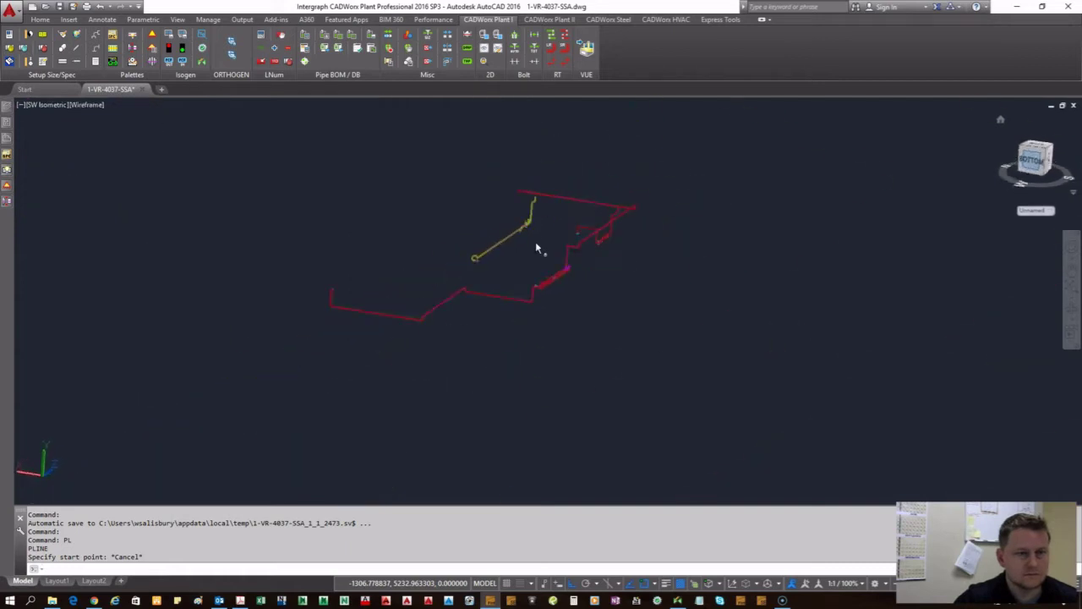
pyautogui.keyDown('shift'); pyautogui.moveTo(535, 241); pyautogui.dragTo(473, 268, button='middle'); pyautogui.keyUp('shift')
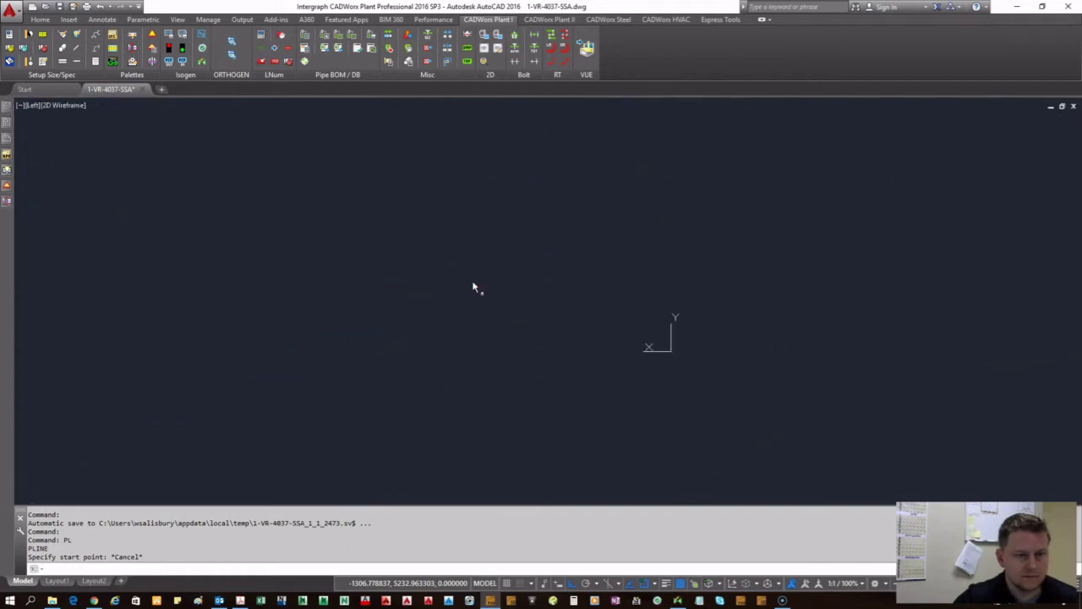
pyautogui.scroll(8, 473, 265)
pyautogui.moveTo(406, 218); pyautogui.dragTo(423, 177, button='middle')
pyautogui.scroll(5, 422, 173)
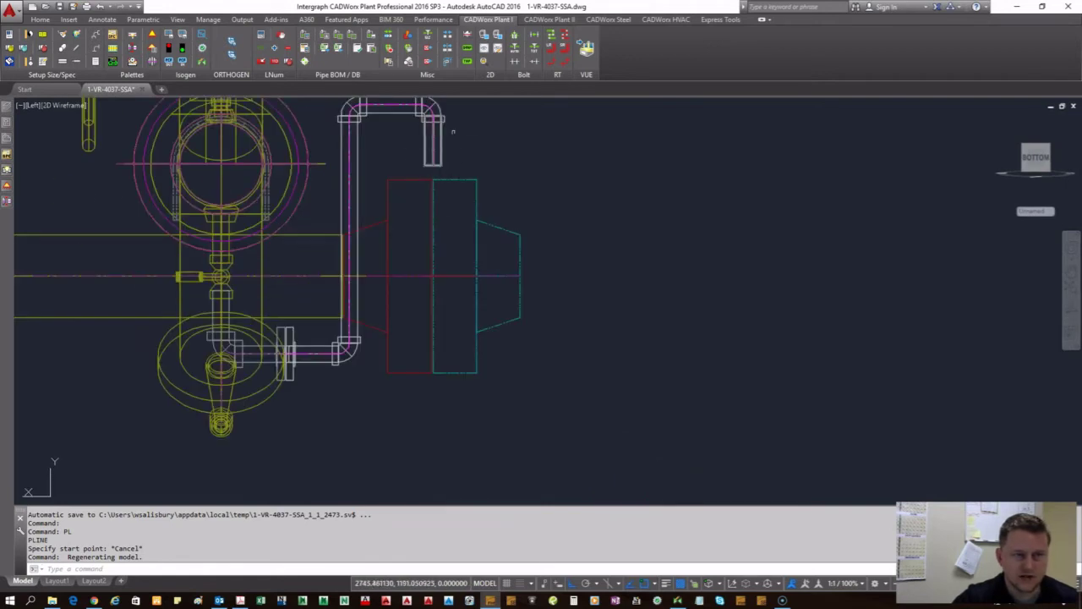
pyautogui.moveTo(451, 124); pyautogui.dragTo(449, 181, button='middle')
pyautogui.scroll(2, 494, 207)
pyautogui.moveTo(583, 236); pyautogui.dragTo(495, 229, button='middle')
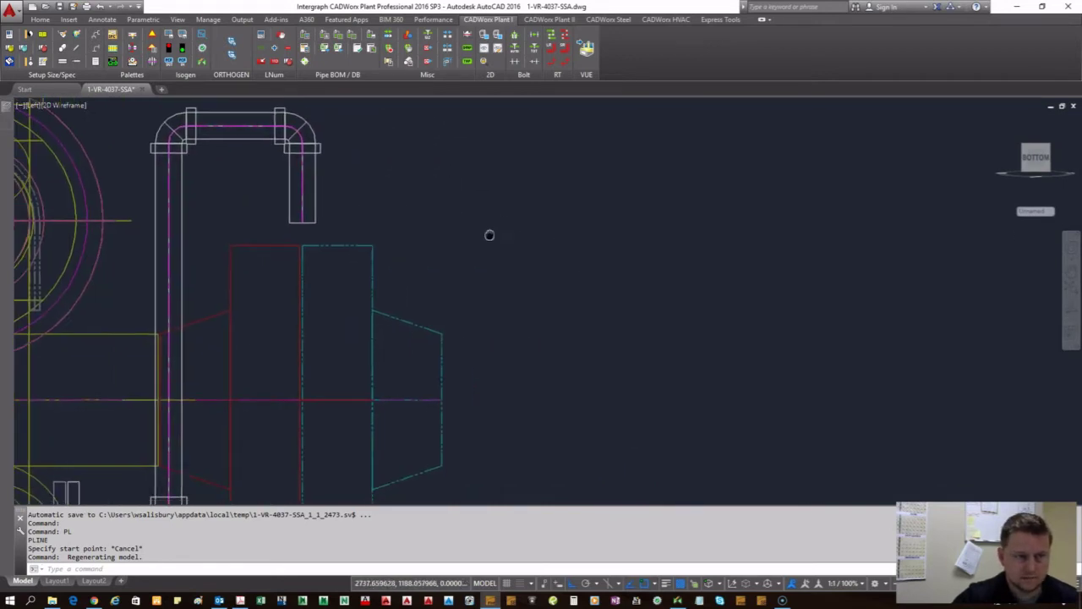
# - Draw a closed 2 × 1 polyline rectangle beside the pipes
pyautogui.write('PL')
pyautogui.press('Return')
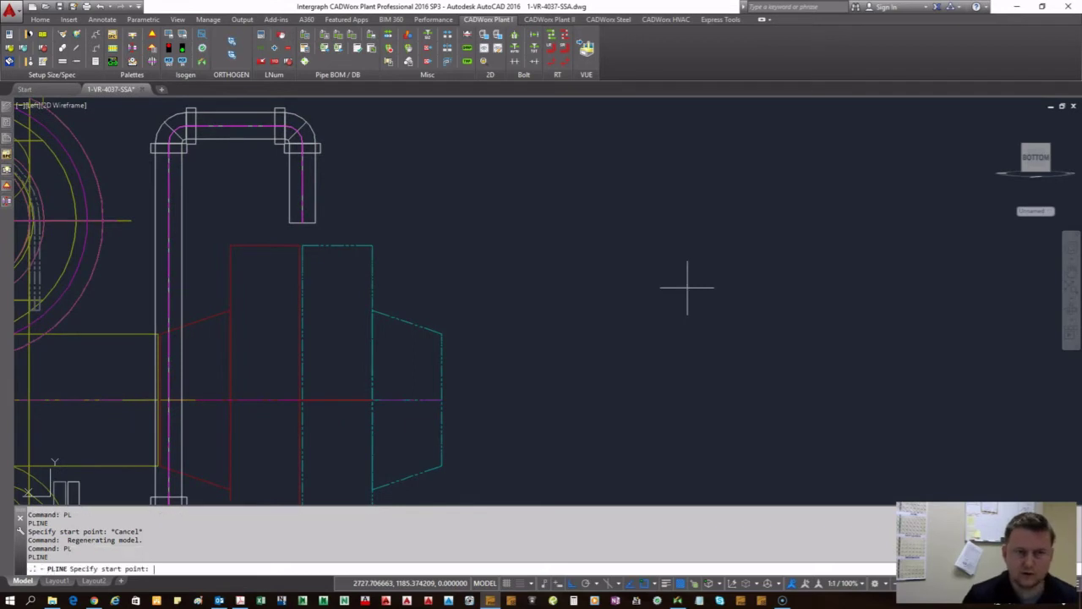
pyautogui.click(569, 194)
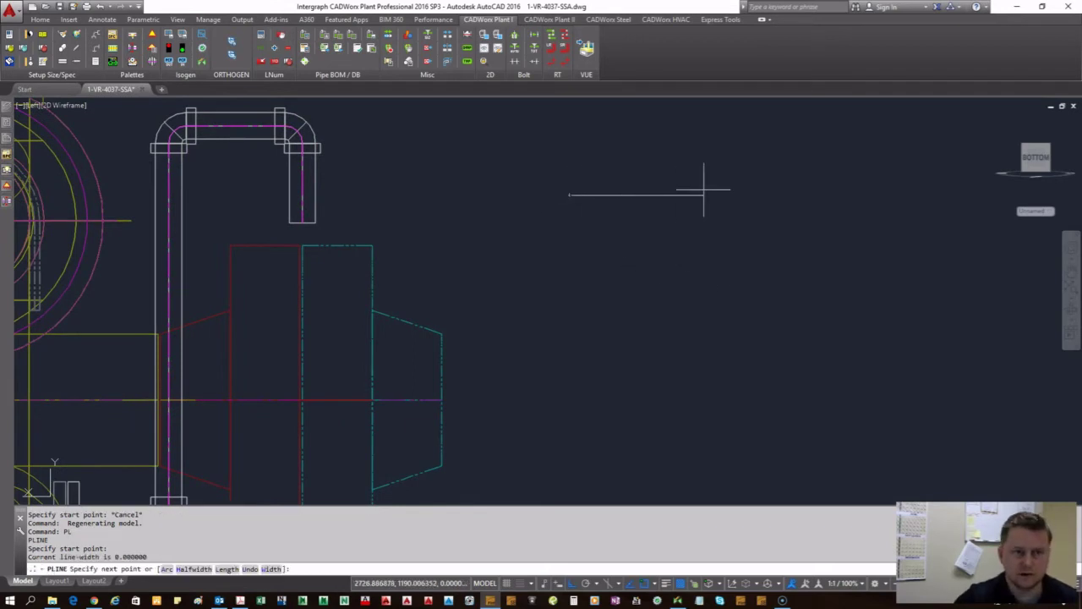
pyautogui.write('1')
pyautogui.press('Return')
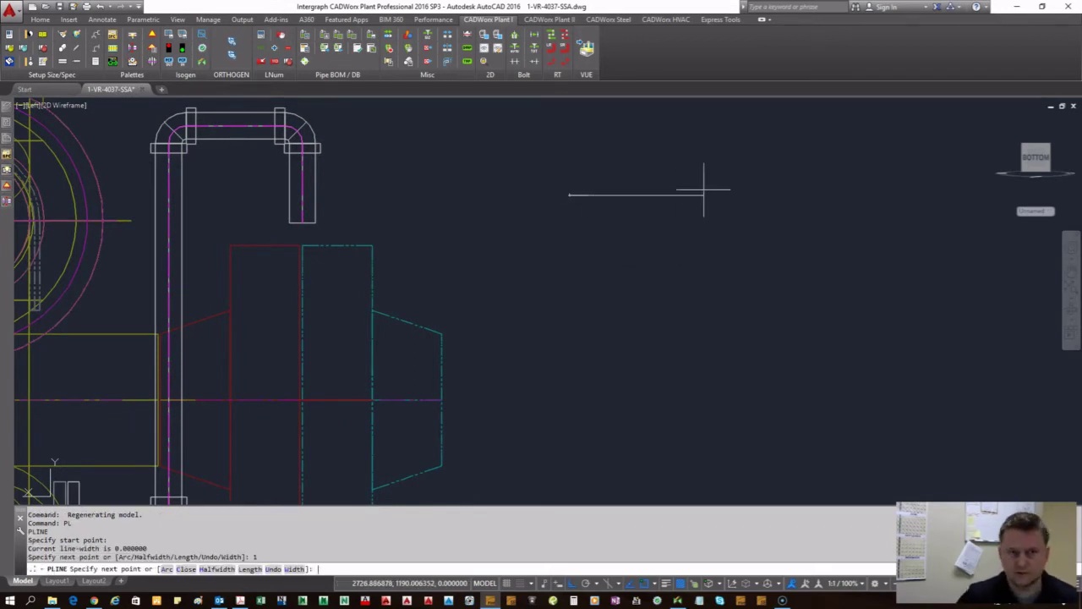
pyautogui.write('u')
pyautogui.press('Return')
pyautogui.write('2')
pyautogui.press('Return')
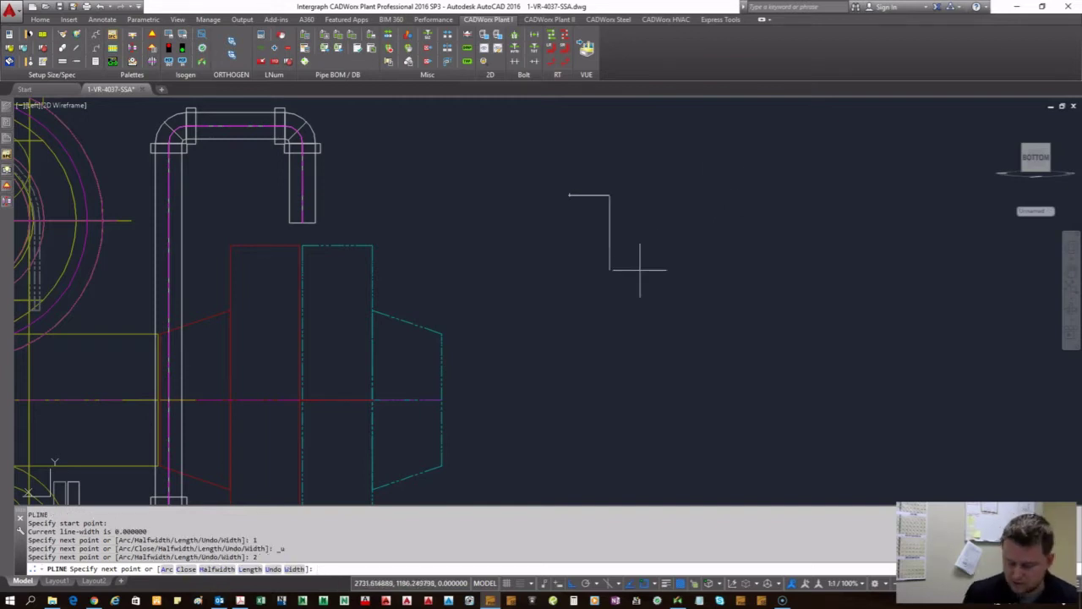
pyautogui.write('1')
pyautogui.press('Return')
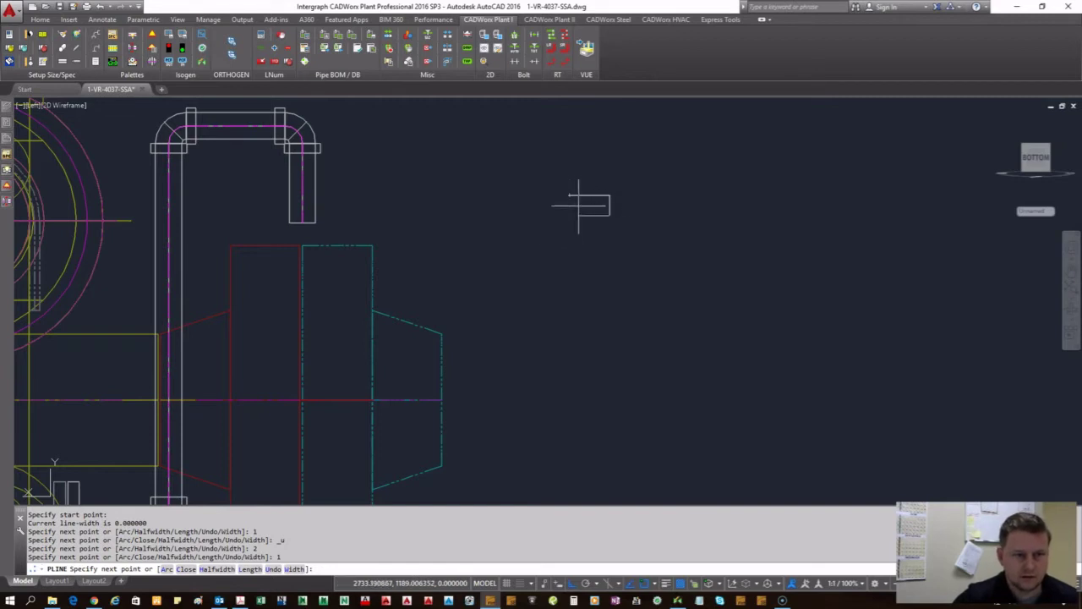
pyautogui.click(570, 216)
pyautogui.write('c')
pyautogui.press('Return')
# - Copy the rectangle to a spot directly below it
pyautogui.click(586, 215)
pyautogui.write('co')
pyautogui.press('Return')
pyautogui.click(643, 218)
pyautogui.click(644, 301)
pyautogui.press('Escape')
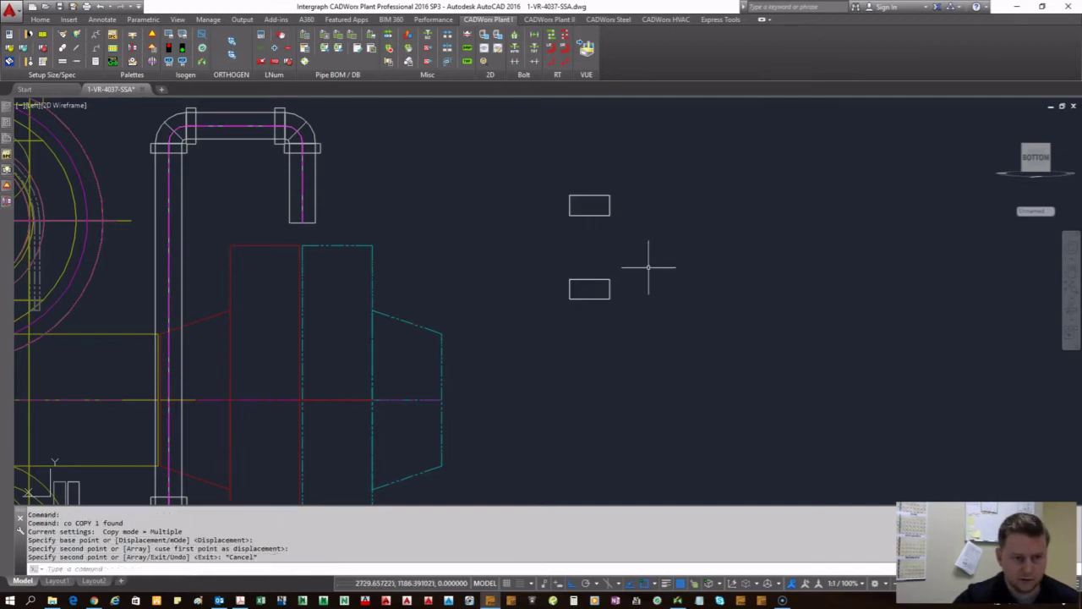
# - Draw a closed triangular polyline from the upper rectangle to the midpoint between both rectangles
pyautogui.write('pl')
pyautogui.press('Return')
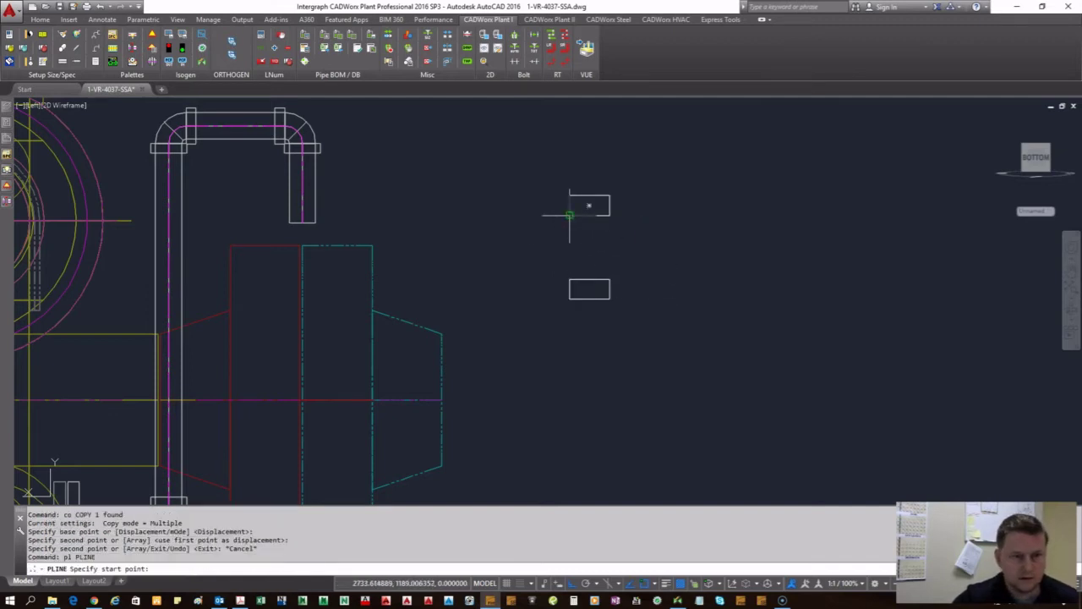
pyautogui.click(569, 214)
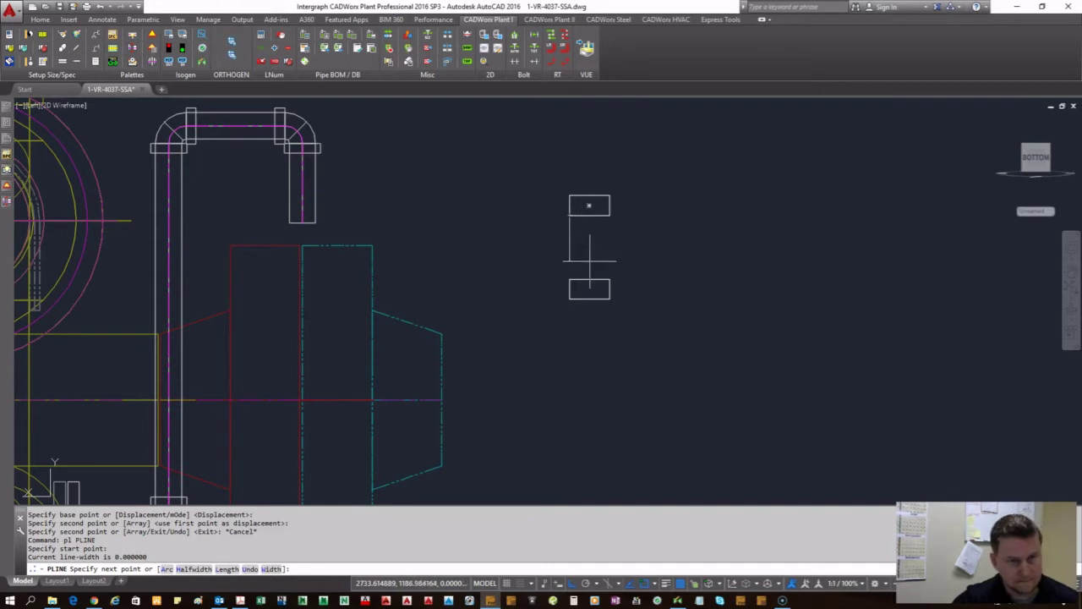
pyautogui.press('F8')
pyautogui.keyDown('shift'); pyautogui.rightClick(589, 282); pyautogui.keyUp('shift')
pyautogui.click(636, 283)
pyautogui.click(589, 281)
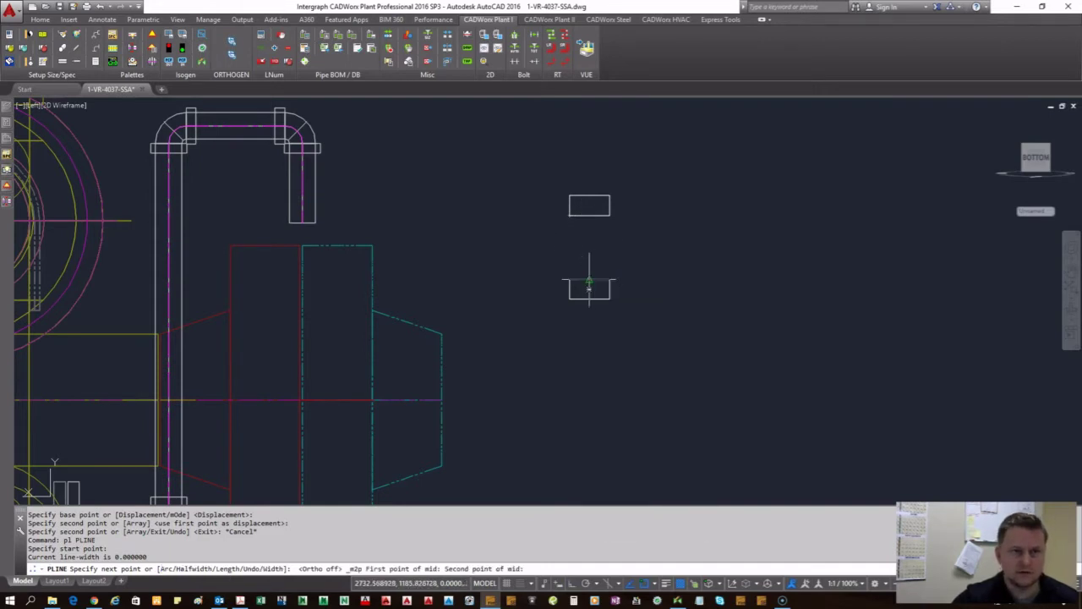
pyautogui.click(590, 205)
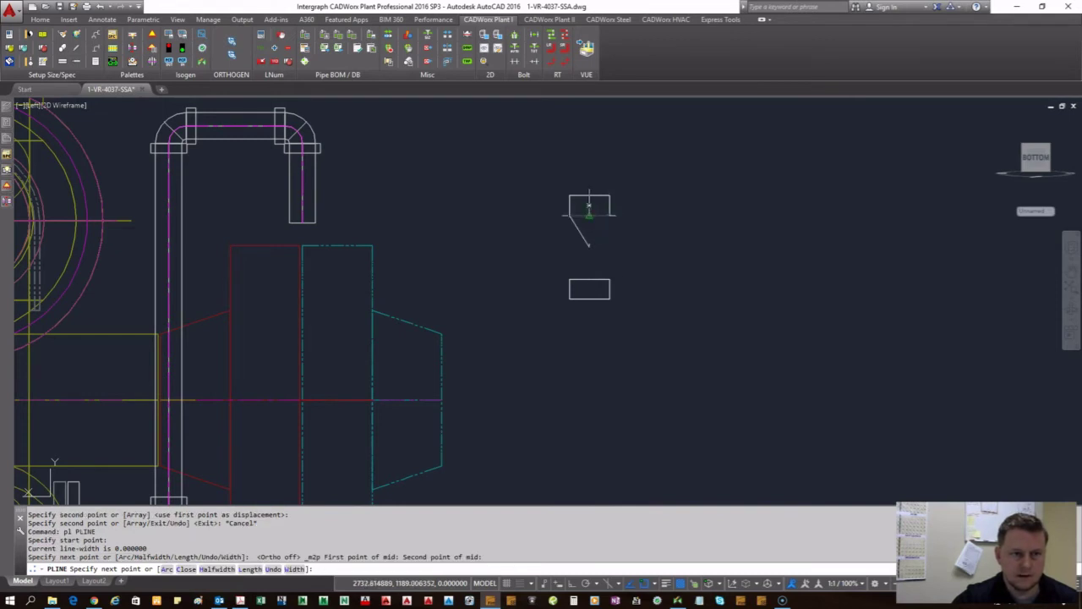
pyautogui.click(589, 214)
pyautogui.write('c')
pyautogui.press('Return')
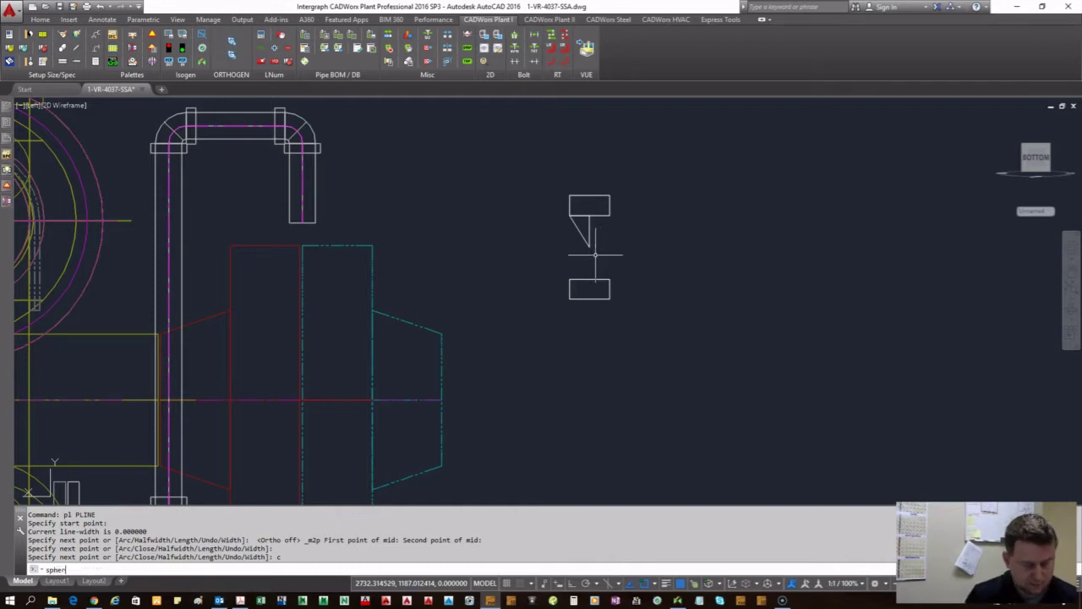
# - Create a sphere centred midway between the two rectangles
pyautogui.write('sphere')
pyautogui.press('Return')
pyautogui.click(583, 230)
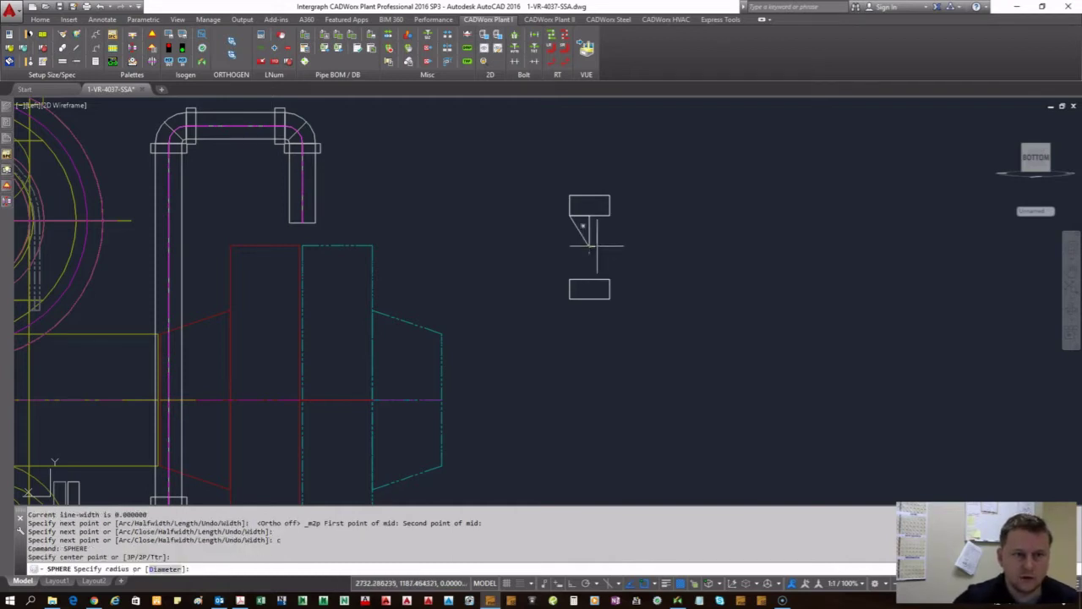
pyautogui.click(608, 247)
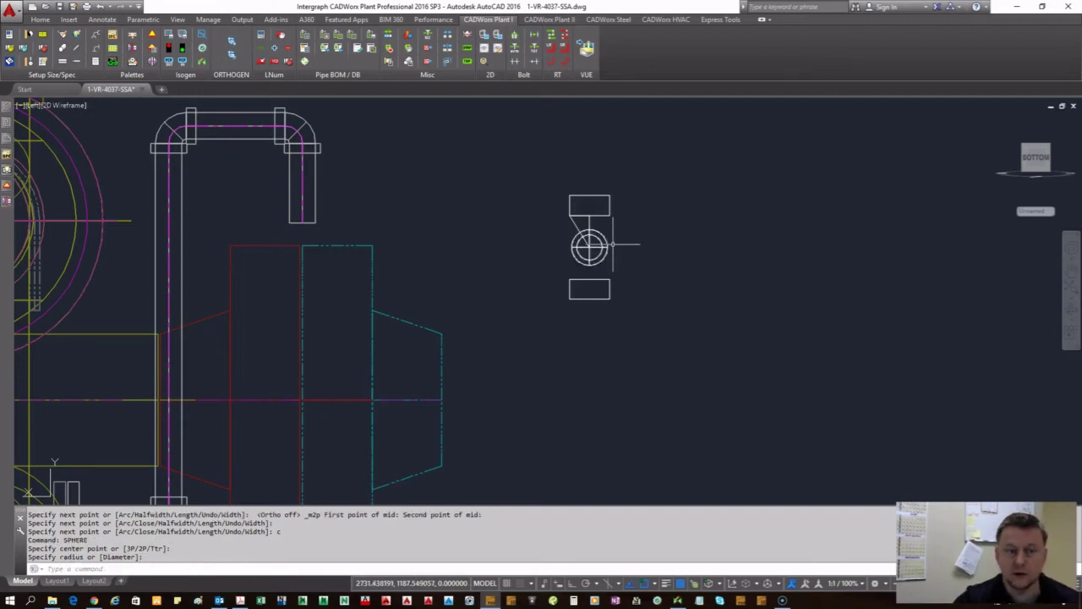
# - Grip-stretch the upper rectangle's right edge back to the sphere's centreline
pyautogui.scroll(2, 587, 220)
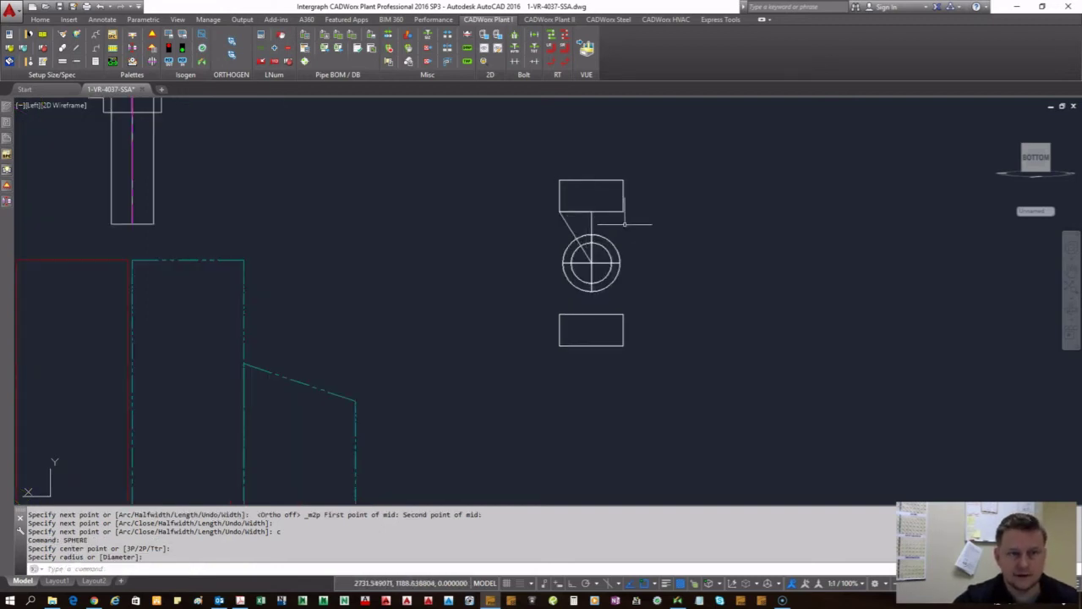
pyautogui.click(623, 229)
pyautogui.click(609, 198)
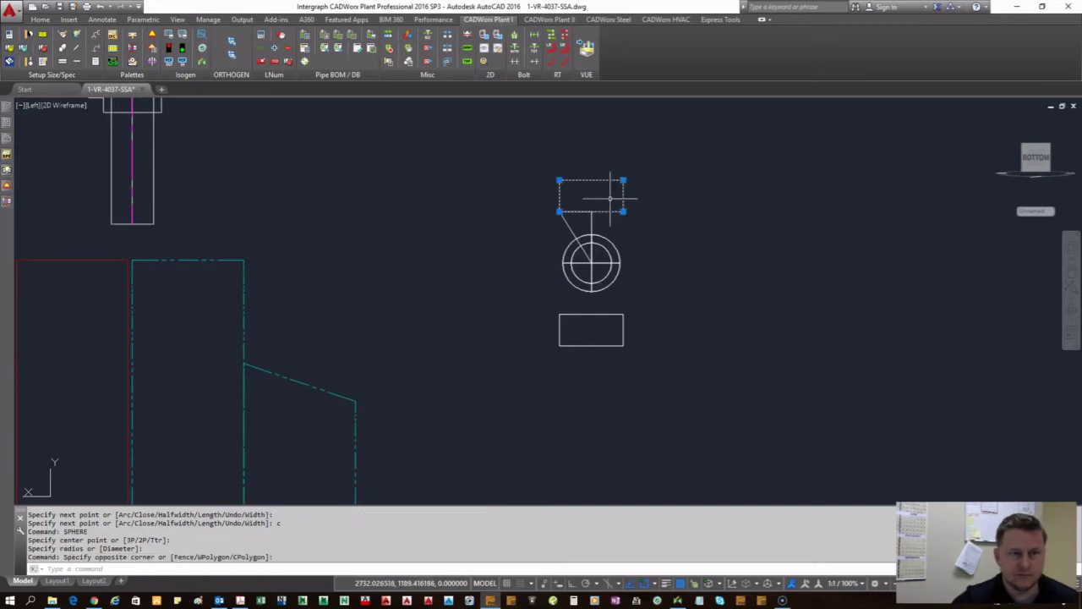
pyautogui.keyDown('shift'); pyautogui.click(623, 179); pyautogui.keyUp('shift')
pyautogui.keyDown('shift'); pyautogui.click(623, 211); pyautogui.keyUp('shift')
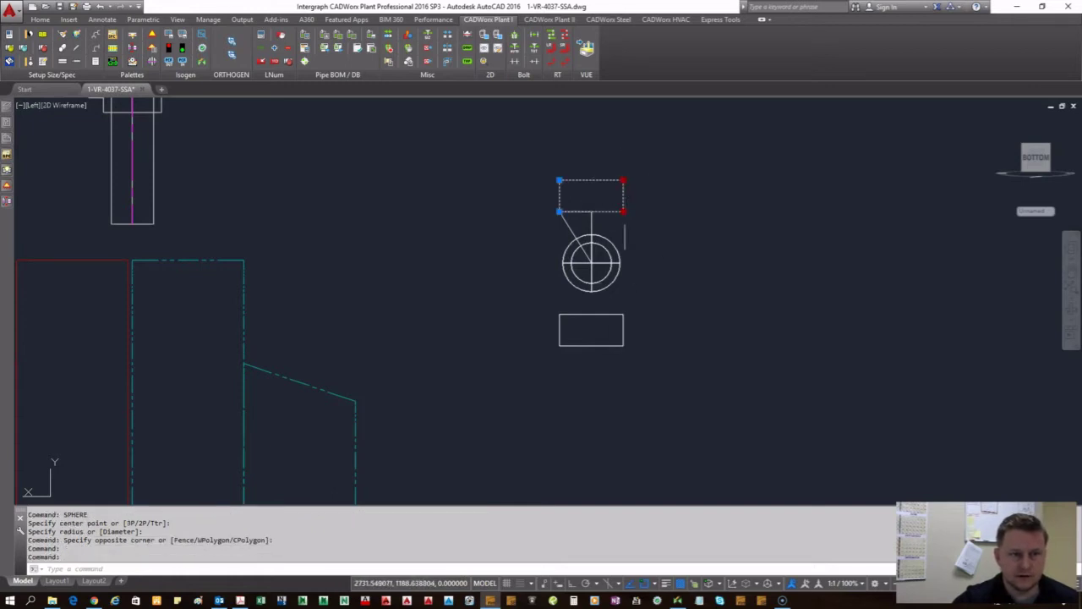
pyautogui.click(623, 211)
pyautogui.click(592, 207)
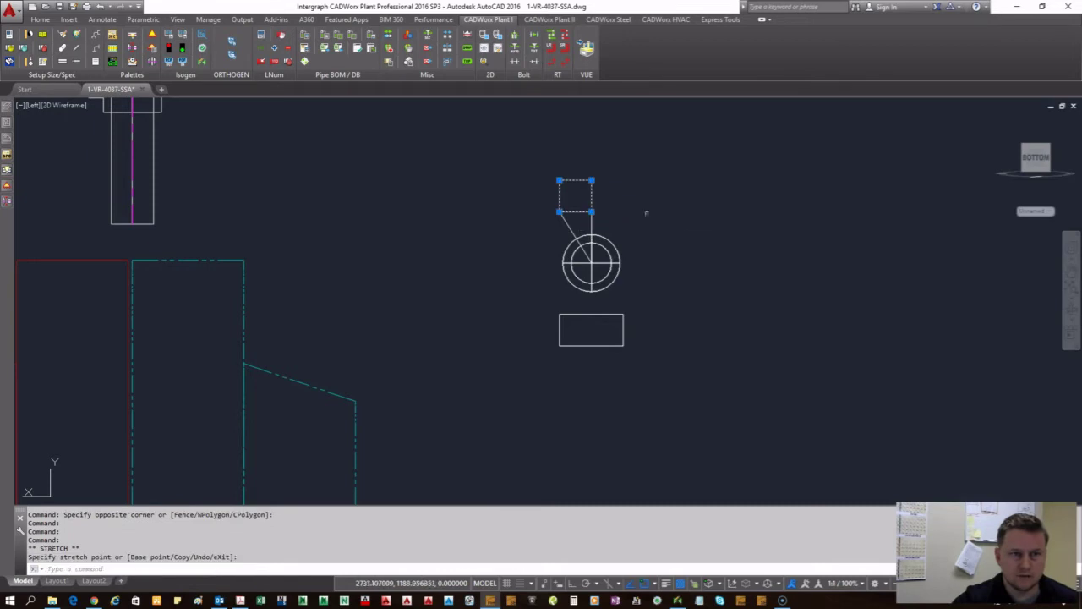
pyautogui.press('Escape')
# - Window-select the upper rectangle together with the diagonal line
pyautogui.click(643, 323)
pyautogui.click(685, 331)
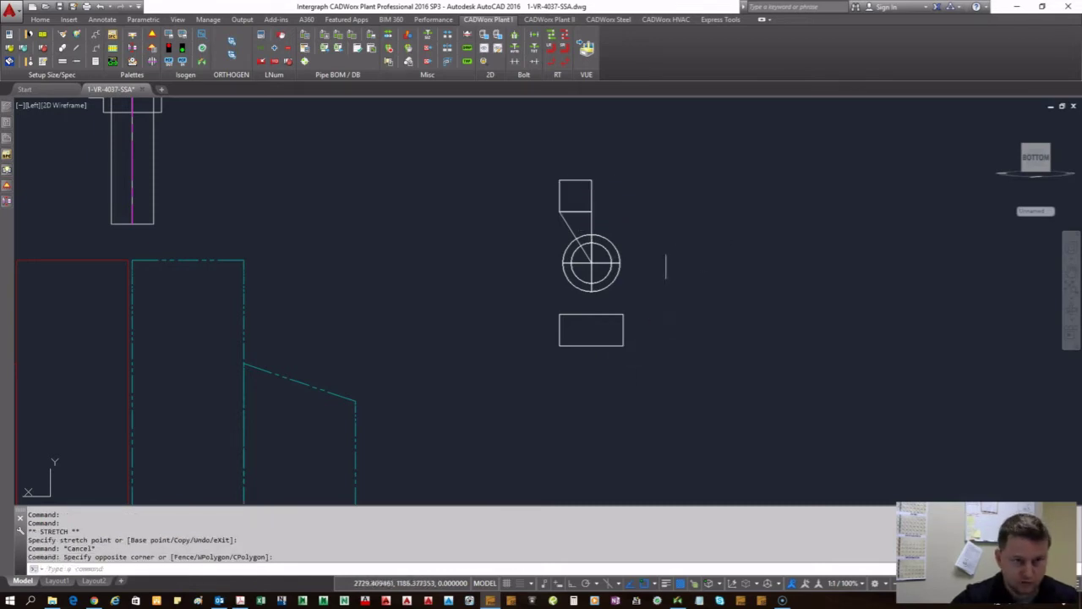
pyautogui.click(616, 218)
pyautogui.click(565, 192)
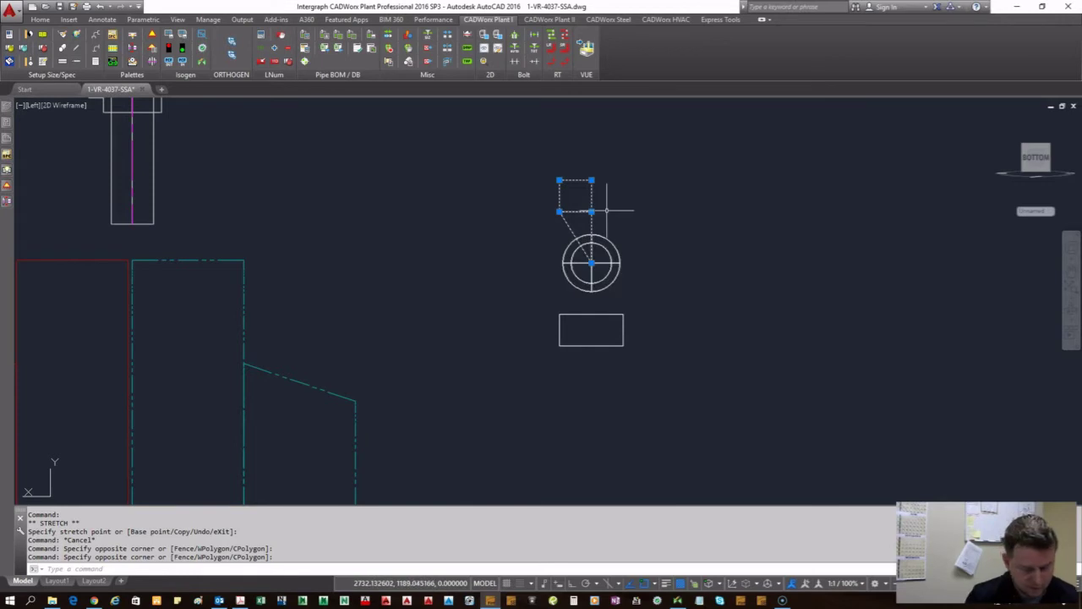
# - Revolve the profile about a vertical axis through the rectangle's right corner, then cancel
pyautogui.write('v')
pyautogui.press('Return')
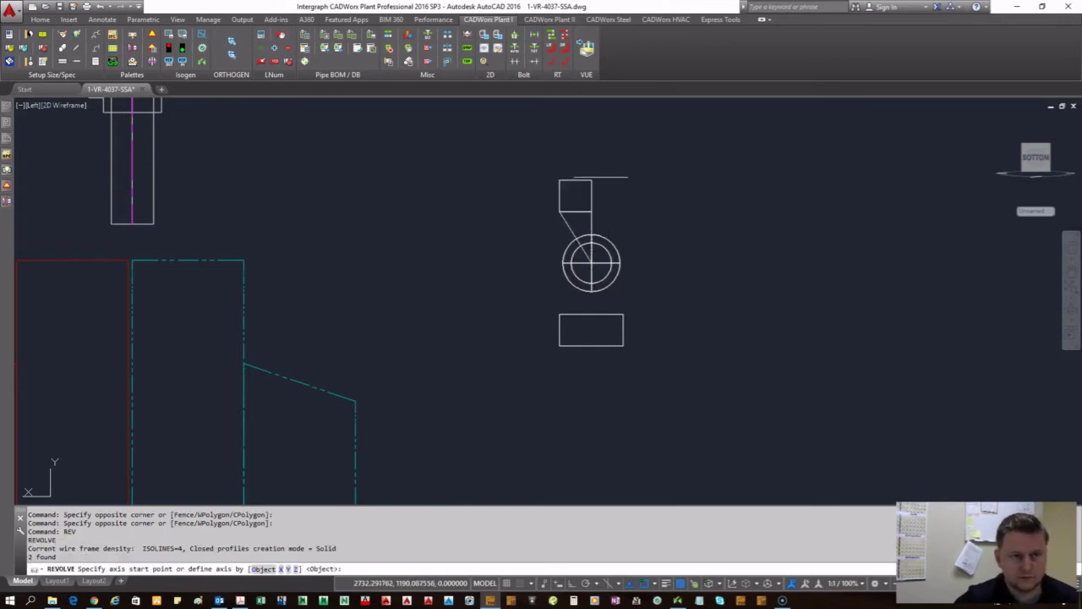
pyautogui.click(592, 180)
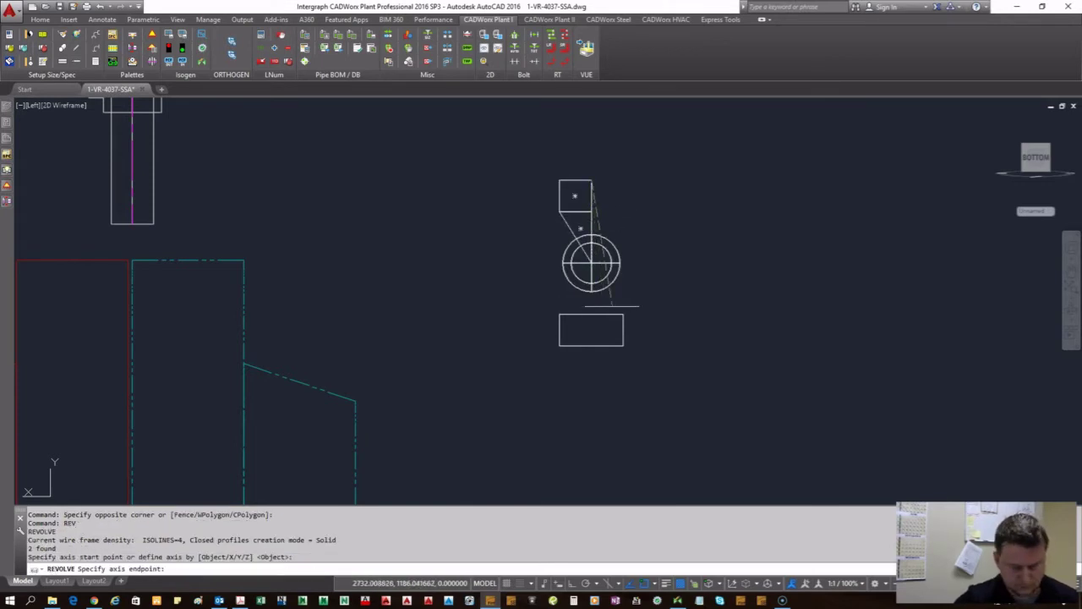
pyautogui.press('F8')
pyautogui.click(597, 390)
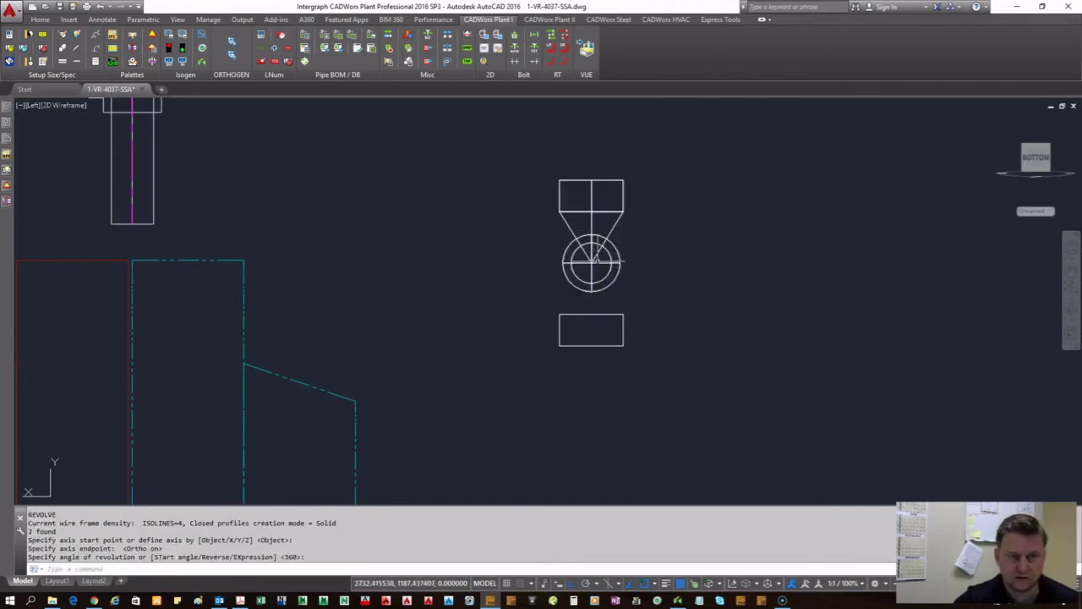
pyautogui.press('Escape')
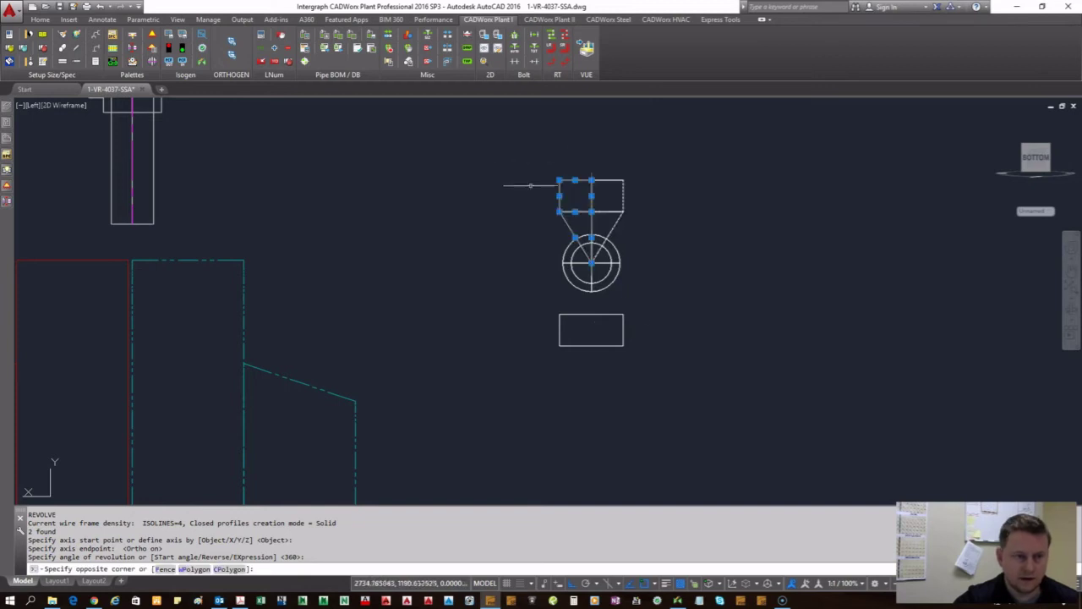
# - Erase the lower rectangle
pyautogui.click(523, 134)
pyautogui.click(643, 262)
pyautogui.press('Escape')
pyautogui.click(652, 382)
pyautogui.click(546, 313)
pyautogui.click(542, 326)
pyautogui.press('Delete')
# - Rotate a copy of the upper rectangle and cone 180° about the ball centre
pyautogui.click(643, 202)
pyautogui.click(573, 181)
pyautogui.write('ro')
pyautogui.press('Return')
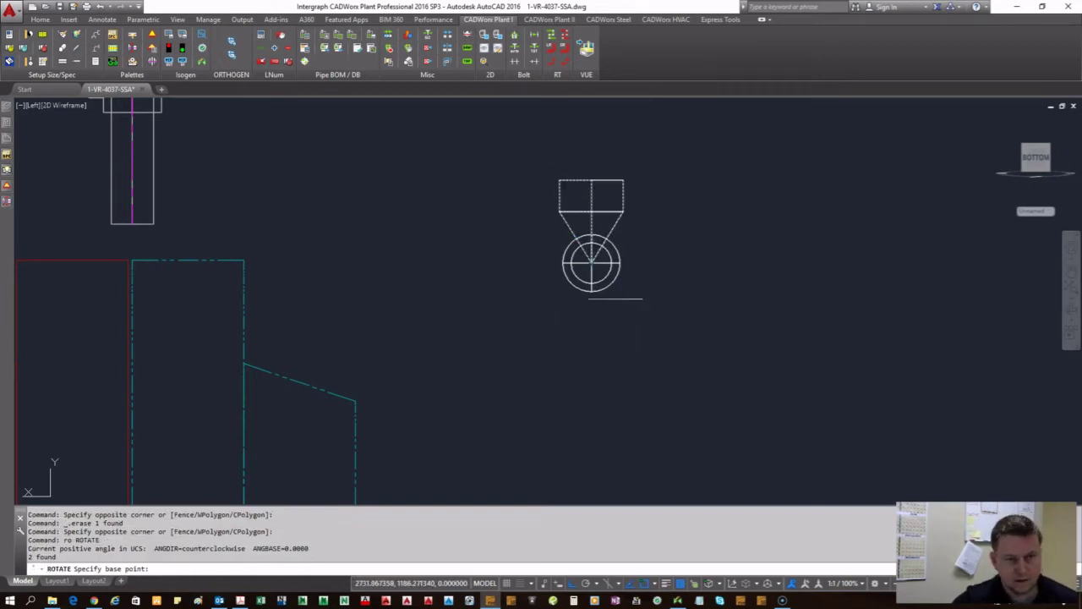
pyautogui.click(610, 263)
pyautogui.write('c')
pyautogui.press('Return')
pyautogui.write('180')
pyautogui.press('Return')
# - Orbit to a tilted 3D view and shade the valve body in Conceptual style
pyautogui.scroll(-2, 672, 392)
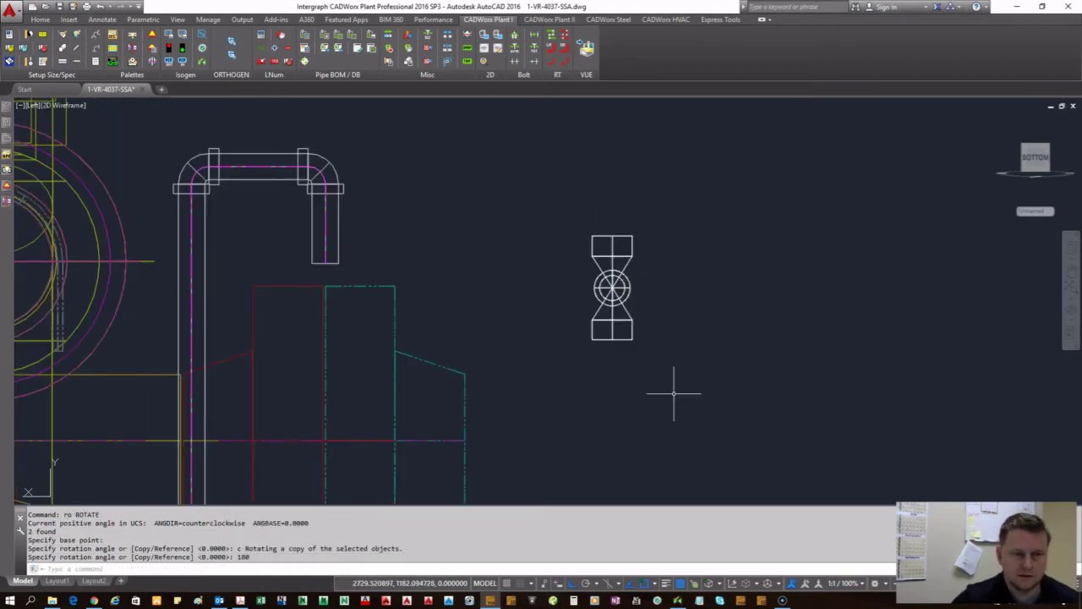
pyautogui.keyDown('shift'); pyautogui.moveTo(671, 392); pyautogui.dragTo(652, 388, button='middle'); pyautogui.keyUp('shift')
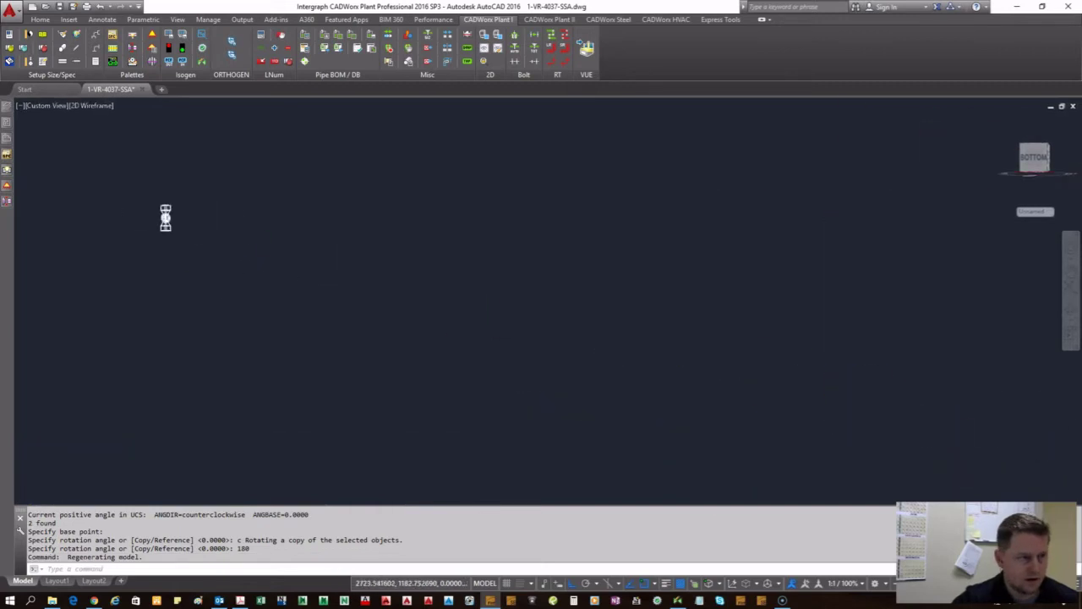
pyautogui.scroll(4, 143, 216)
pyautogui.keyDown('shift'); pyautogui.moveTo(166, 269); pyautogui.dragTo(116, 336, button='middle'); pyautogui.keyUp('shift')
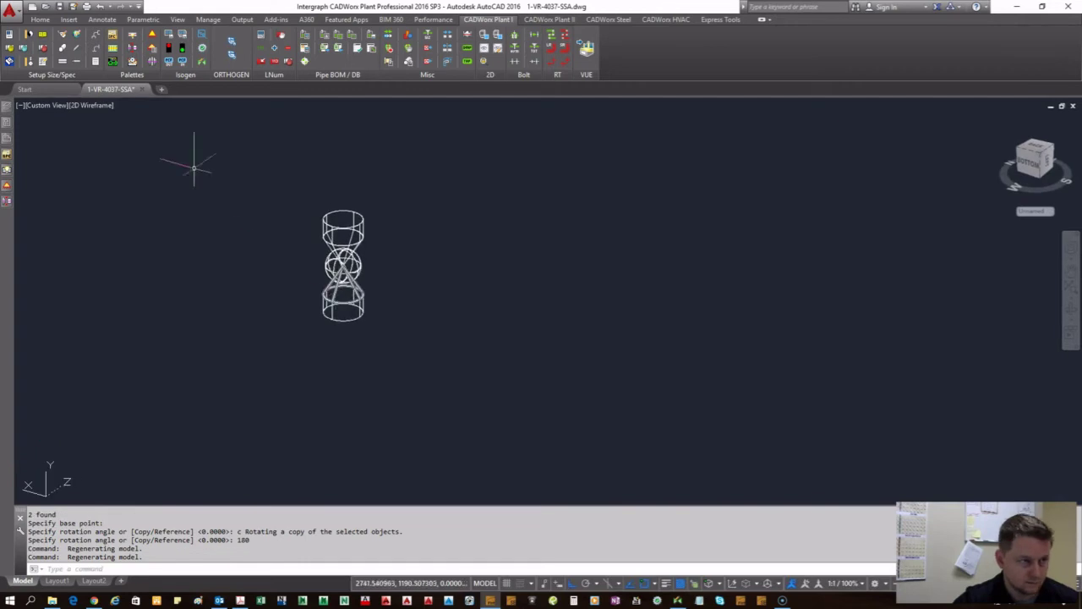
pyautogui.click(98, 106)
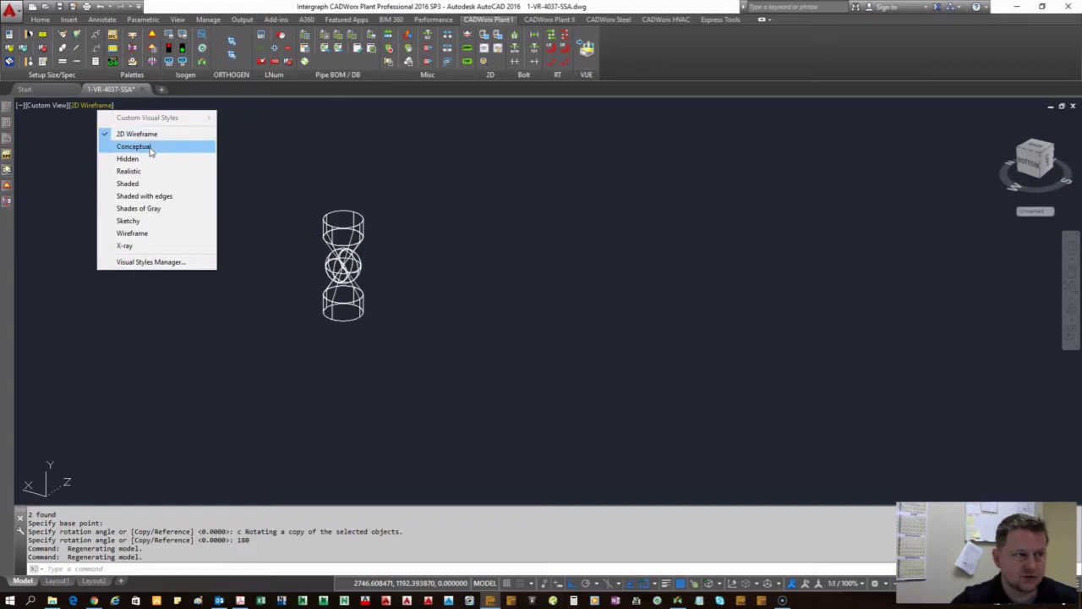
pyautogui.click(150, 149)
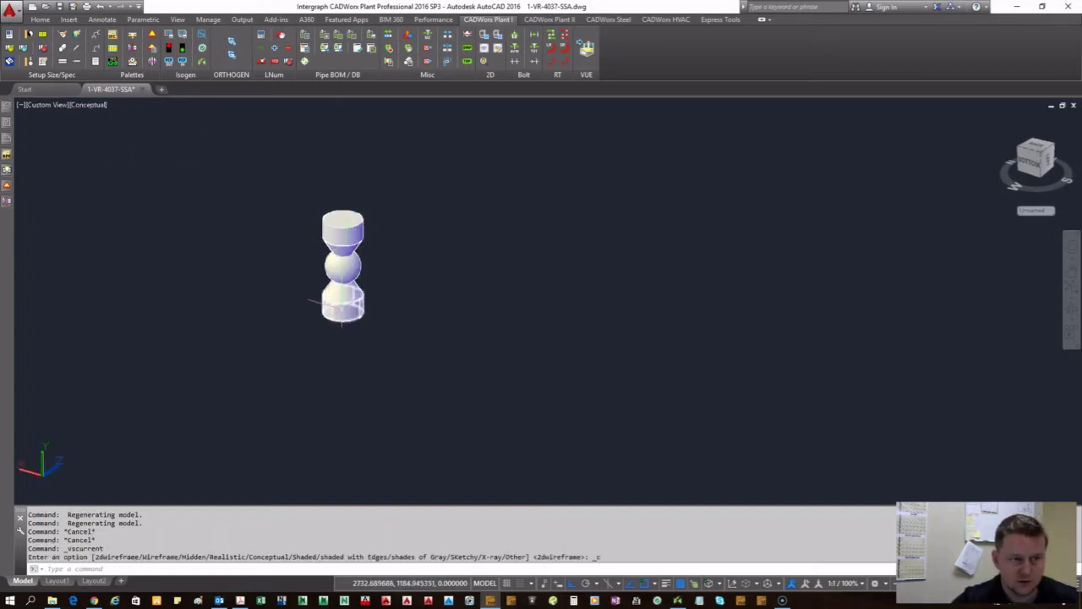
pyautogui.scroll(3, 309, 277)
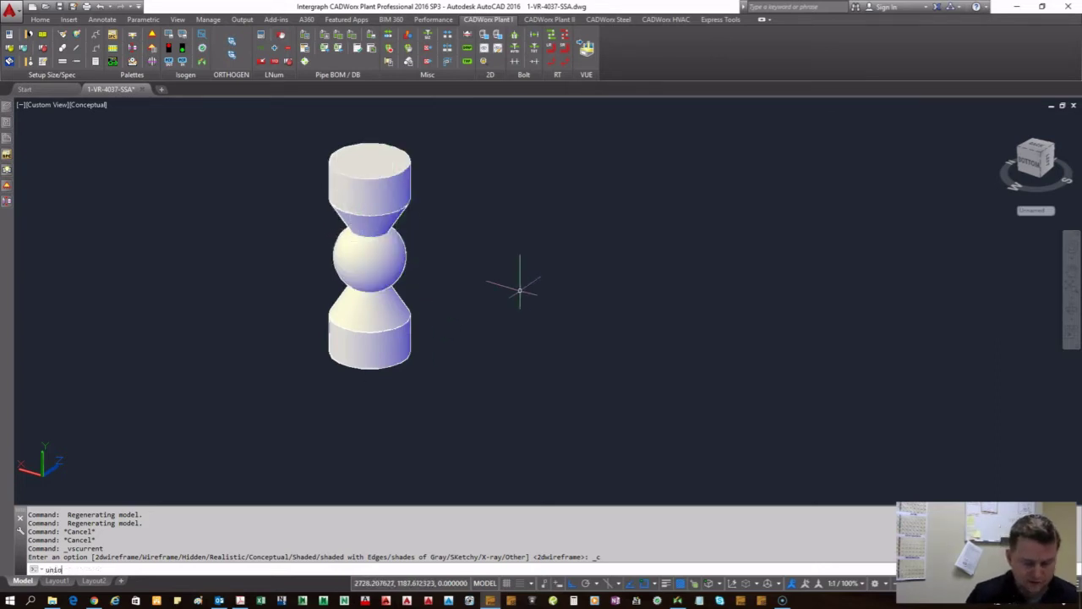
# - Union all five valve solids with a crossing selection
pyautogui.write('n')
pyautogui.press('Return')
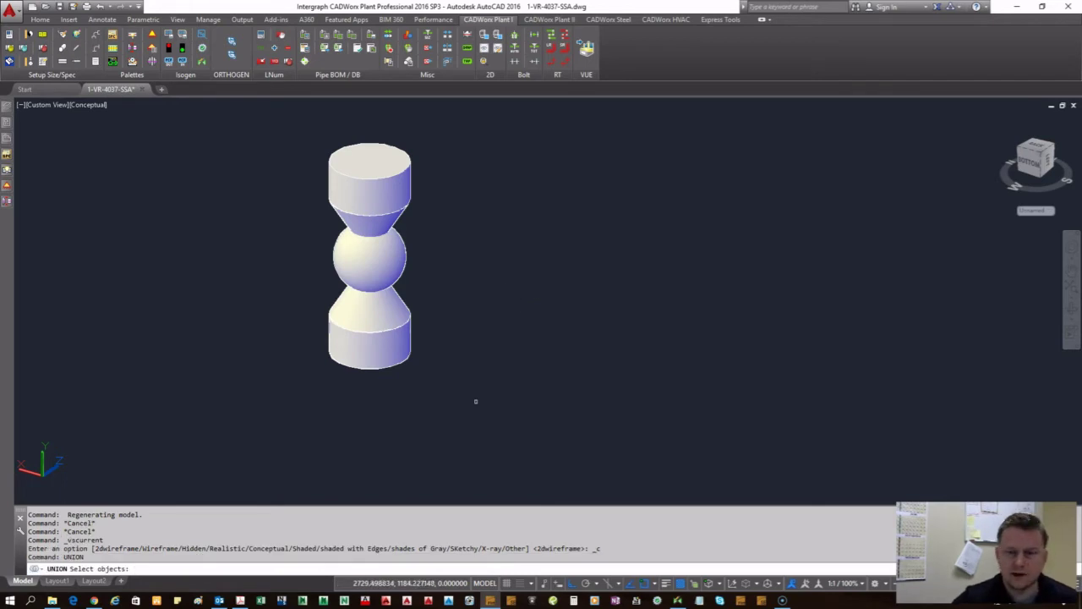
pyautogui.click(475, 402)
pyautogui.click(273, 143)
pyautogui.press('Return')
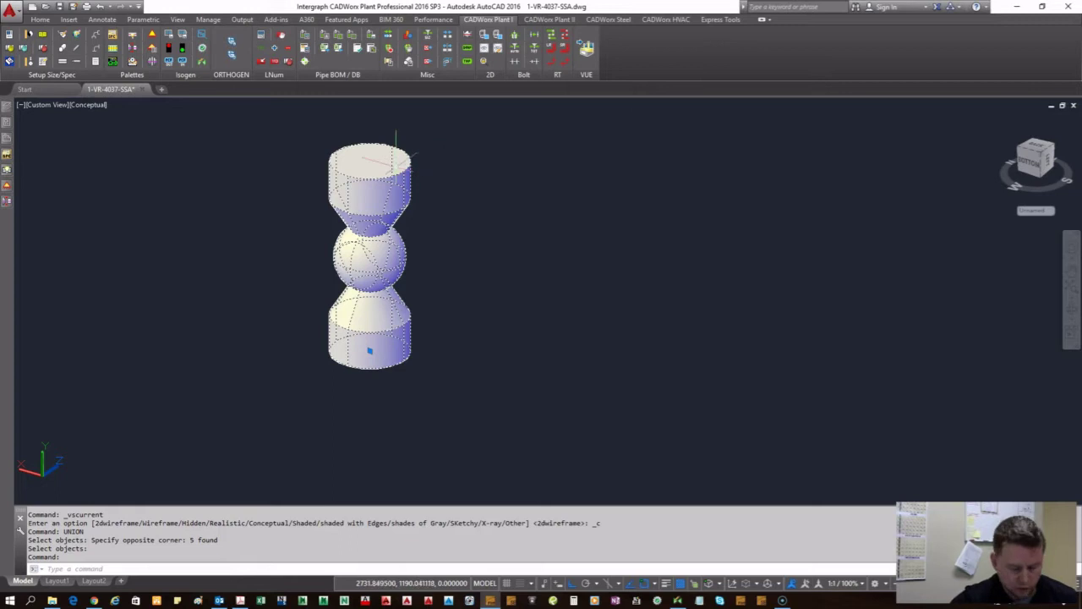
# - Move the merged solid to the right, then back near the centre
pyautogui.write('m')
pyautogui.press('Return')
pyautogui.click(314, 170)
pyautogui.click(552, 237)
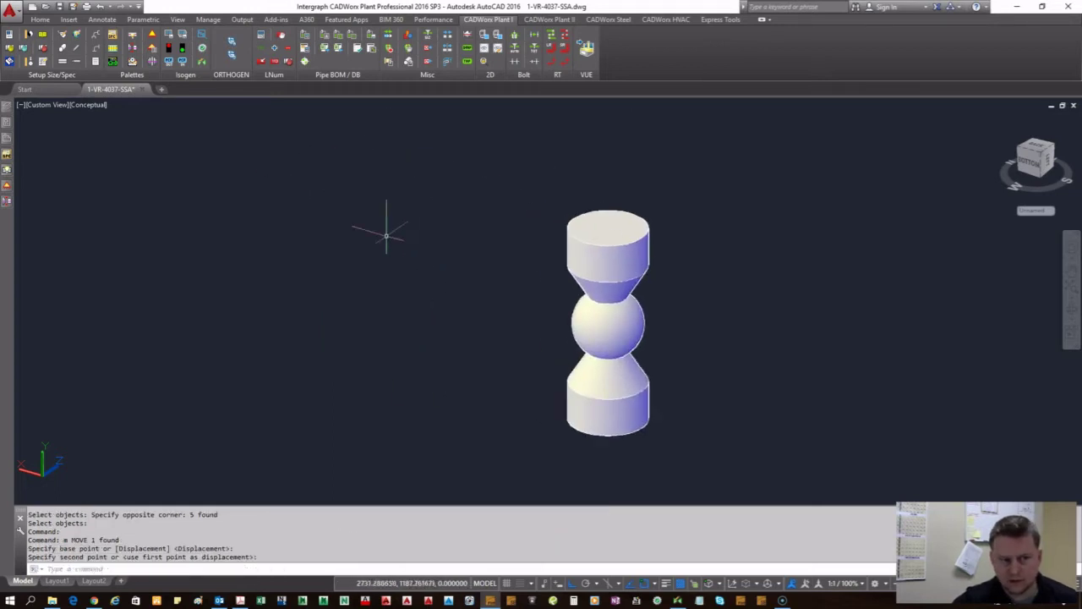
pyautogui.click(590, 311)
pyautogui.write('m')
pyautogui.press('Return')
pyautogui.click(449, 306)
pyautogui.click(321, 256)
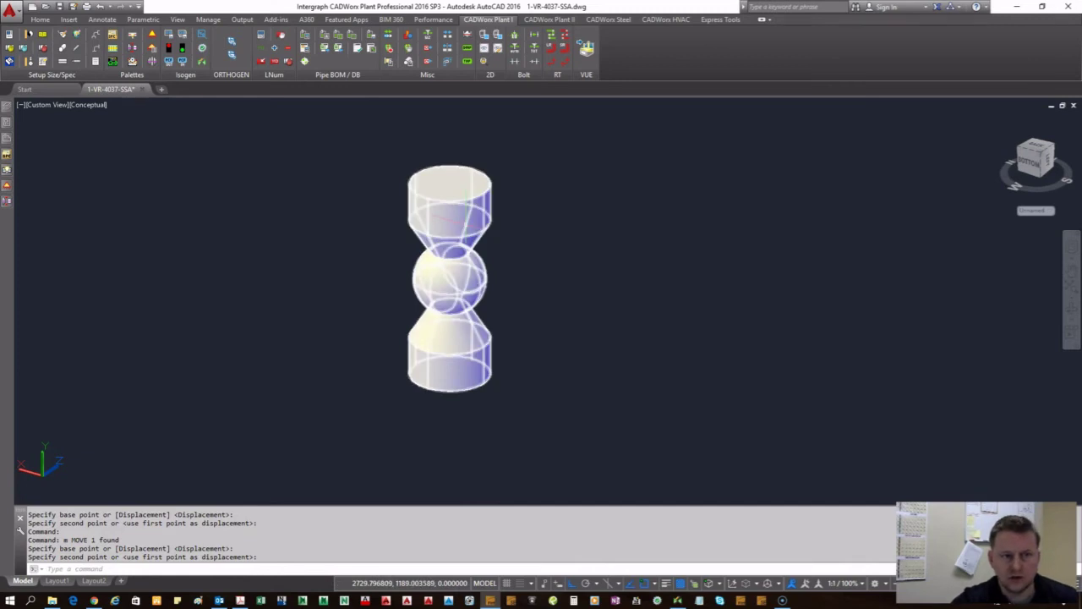
pyautogui.press('Escape')
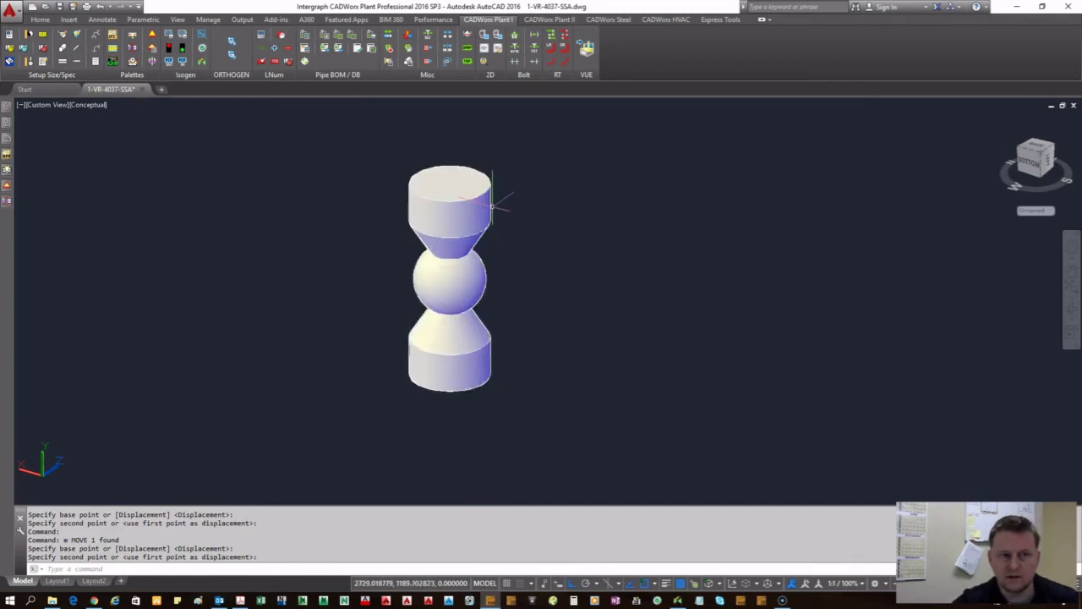
# - Select the valve to confirm in Quick Properties that it is one 3D solid
pyautogui.click(491, 205)
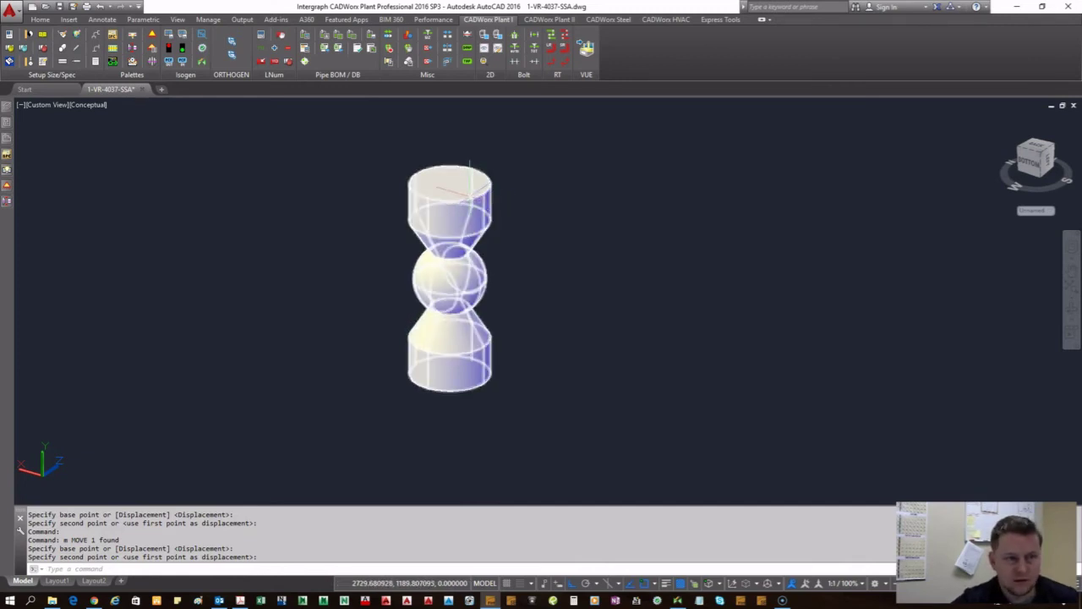
pyautogui.click(469, 197)
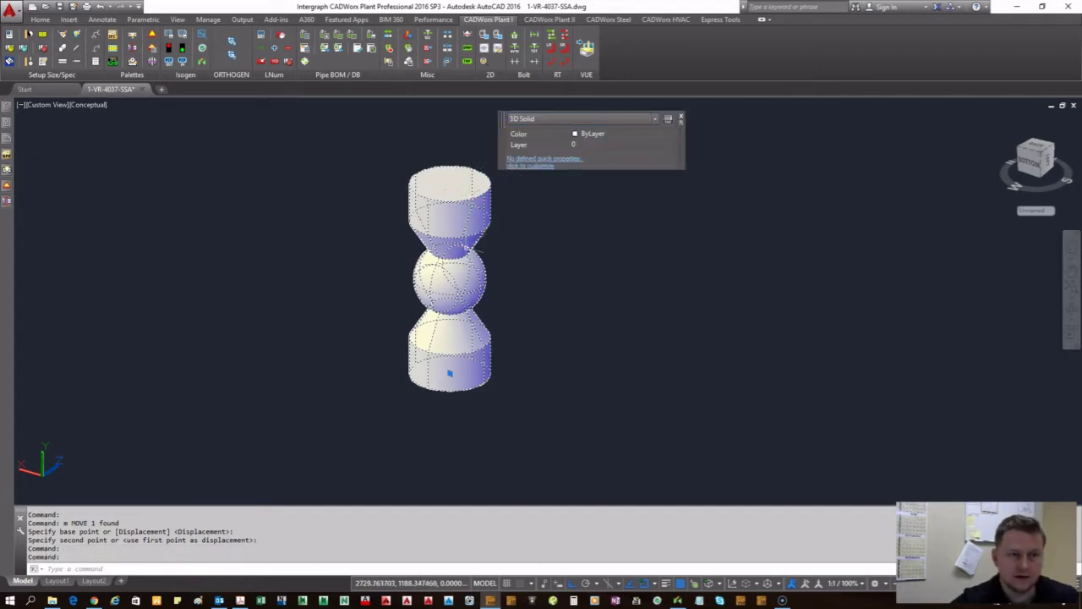
pyautogui.press('Escape')
pyautogui.press('Escape')
pyautogui.click(464, 223)
pyautogui.press('Escape')
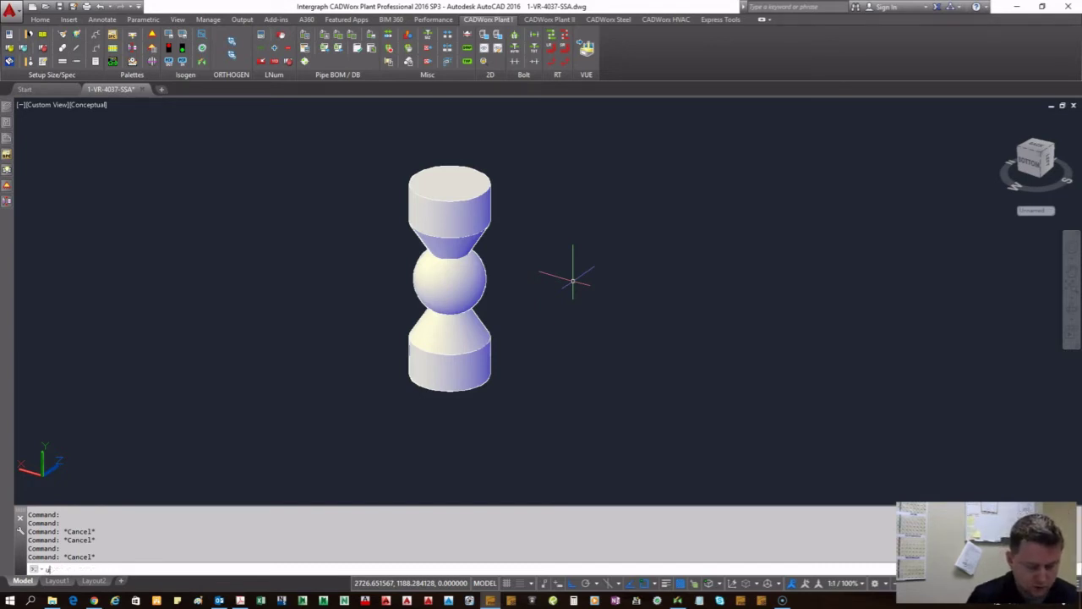
# - Run USERCREATE and reposition the Define User Shape dialog beside the valve
pyautogui.write('serCre')
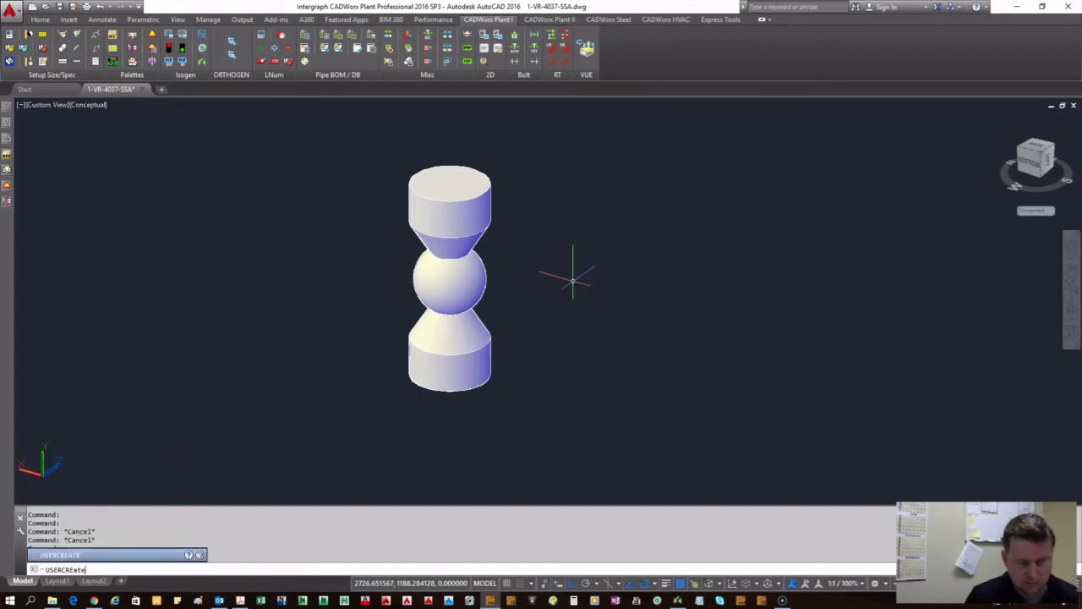
pyautogui.press('Escape')
pyautogui.press('Return')
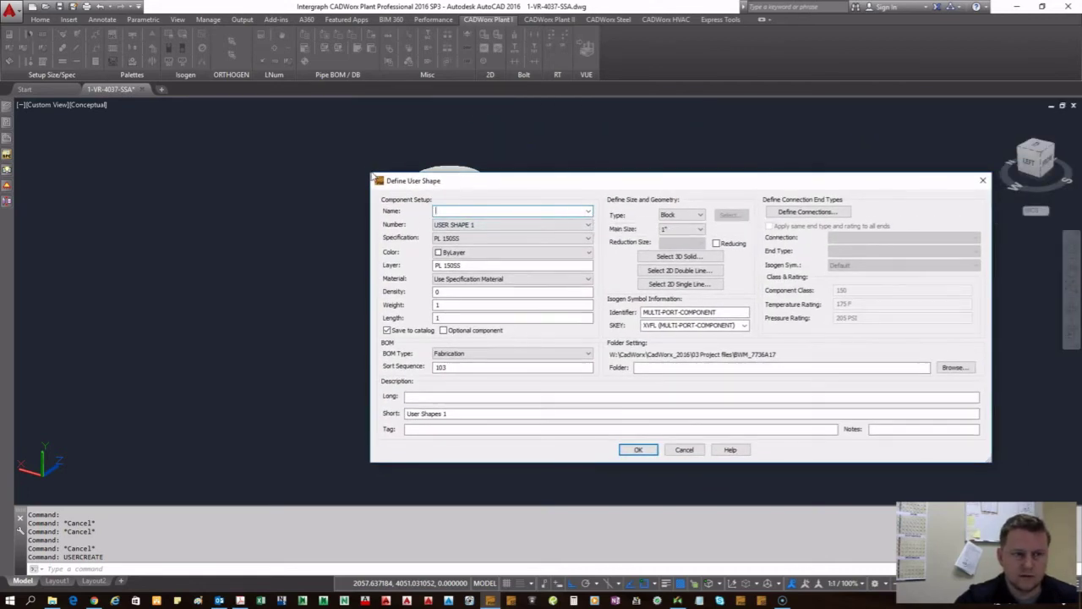
pyautogui.moveTo(369, 171); pyautogui.dragTo(440, 113)
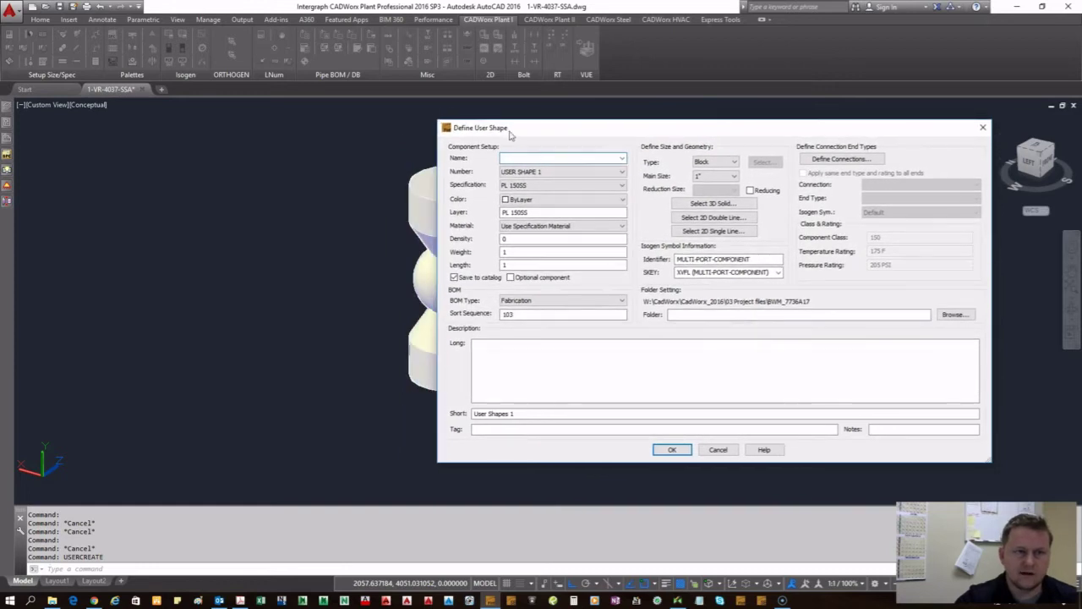
pyautogui.moveTo(528, 122); pyautogui.dragTo(614, 111)
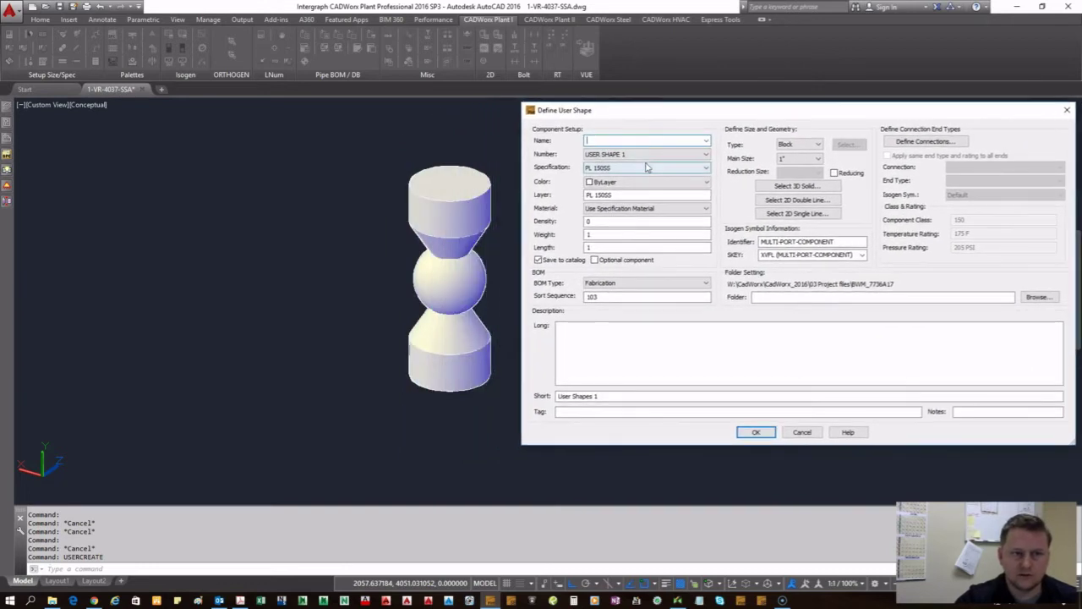
# - Check existing user shape names and enter BALL-VALVE-SW-FISHER as the name
pyautogui.click(707, 142)
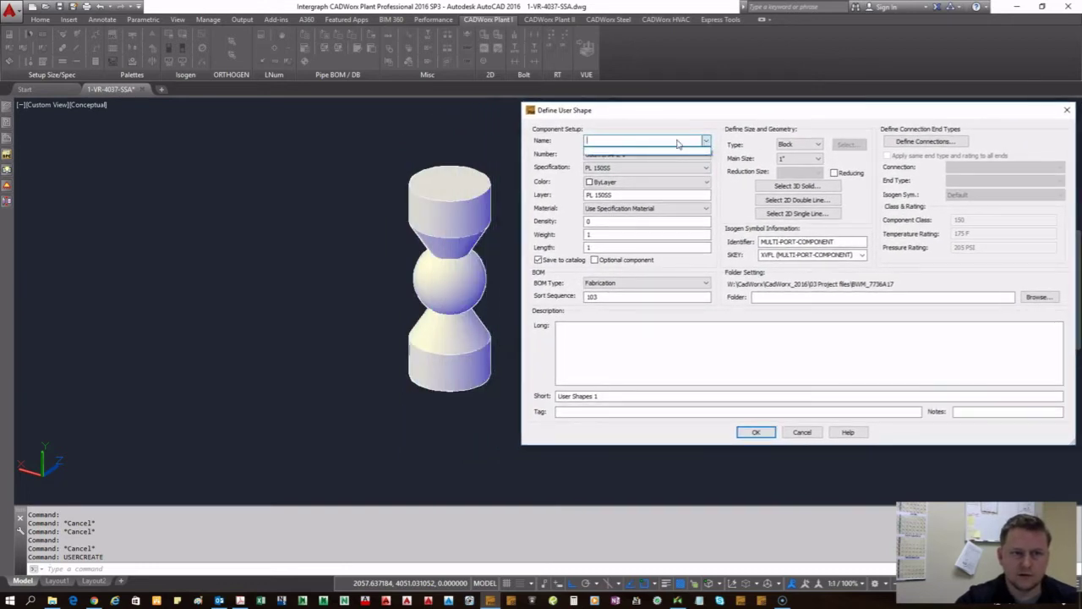
pyautogui.click(685, 119)
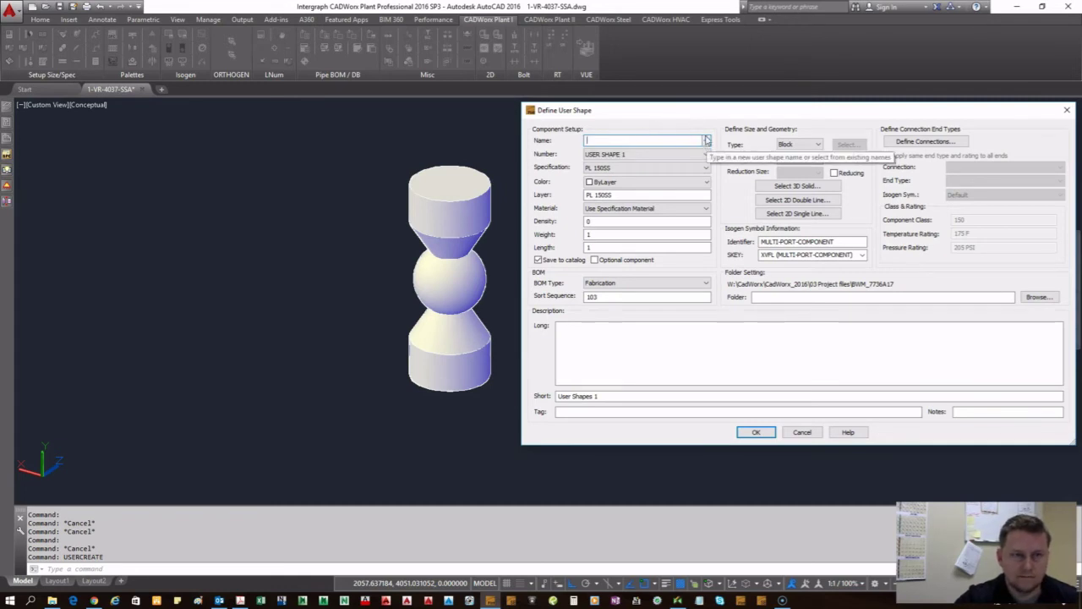
pyautogui.moveTo(683, 110); pyautogui.dragTo(624, 112)
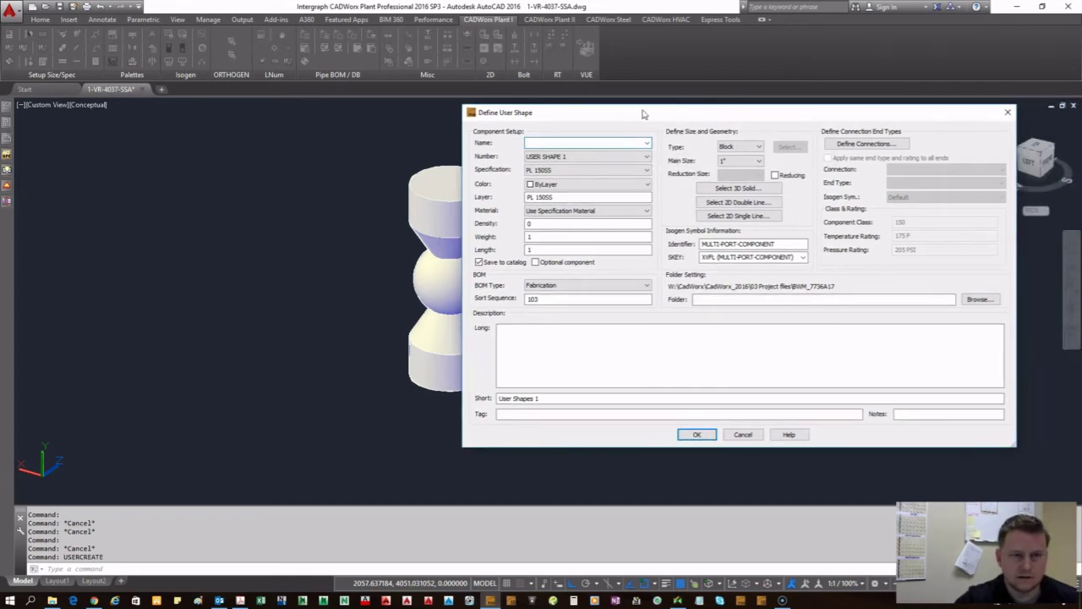
pyautogui.click(647, 142)
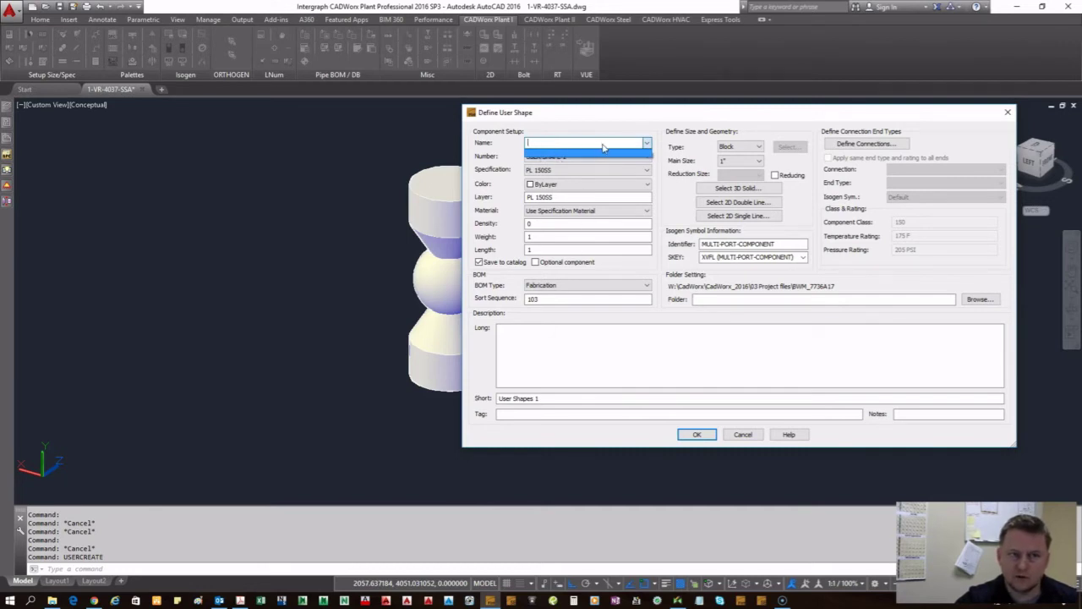
pyautogui.click(603, 148)
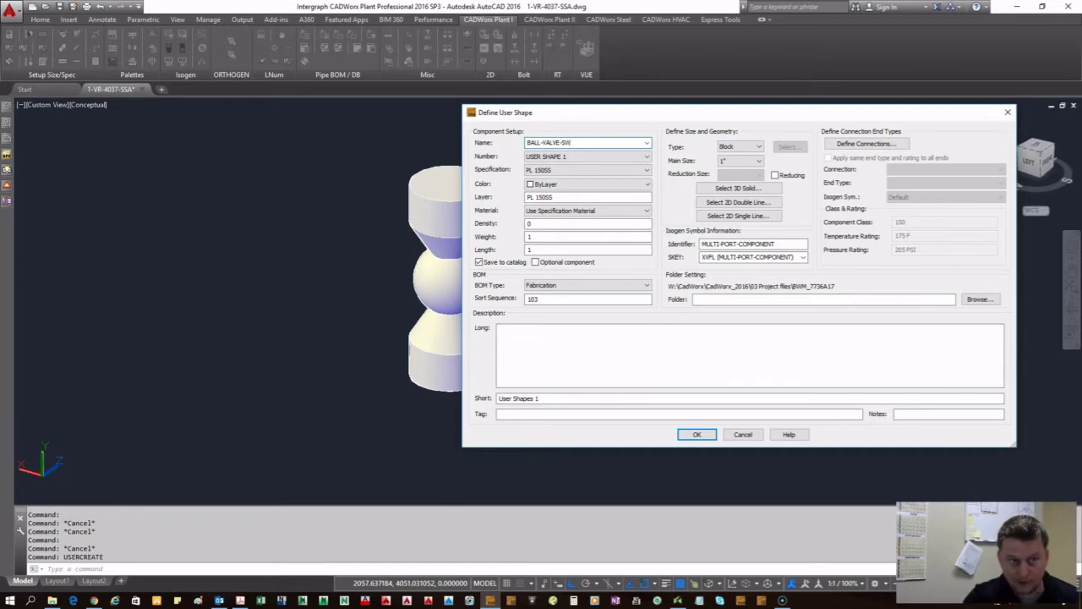
pyautogui.press('Tab')
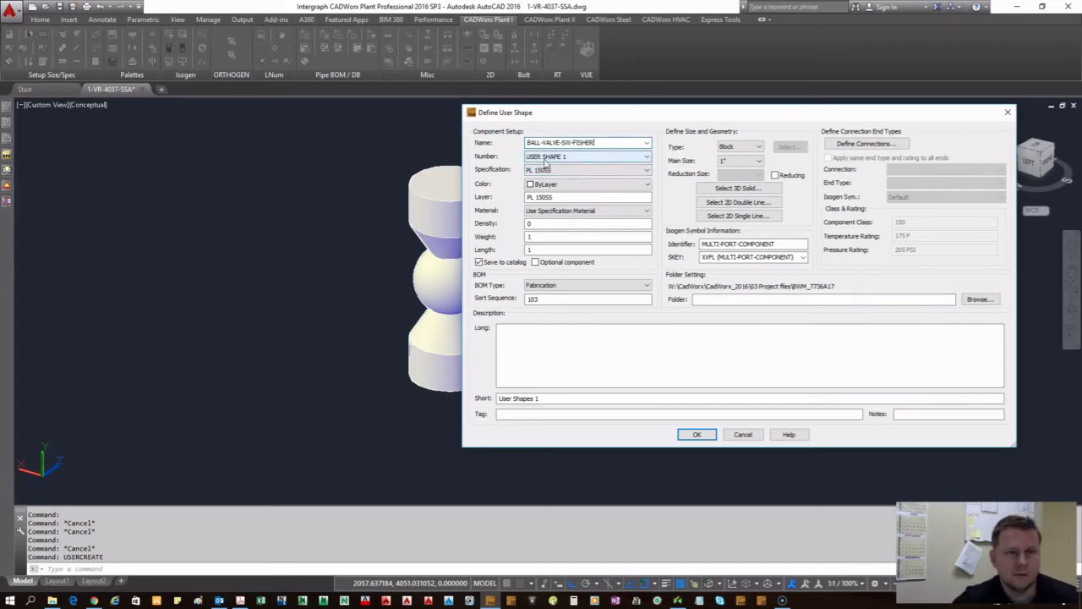
# - Enter Weight 1 and Length 6 in the Define User Shape dialog
pyautogui.click(619, 144)
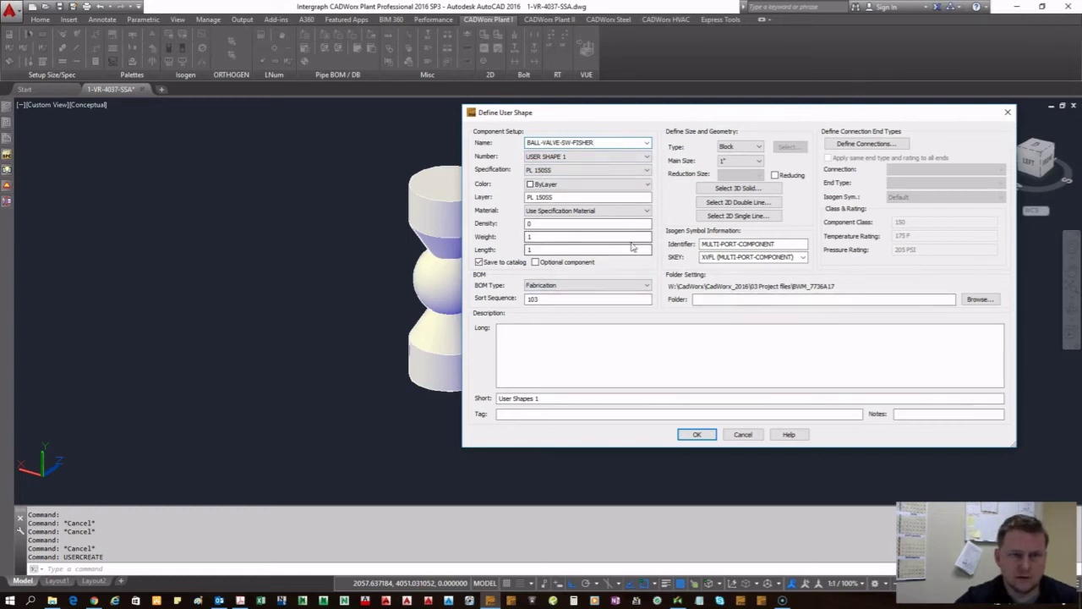
pyautogui.click(534, 249)
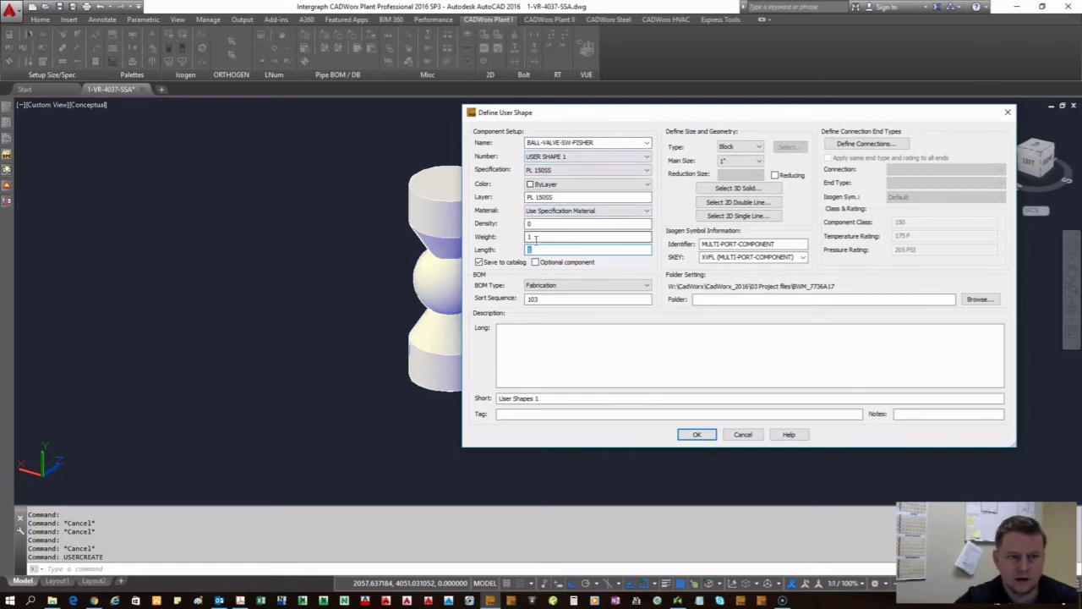
pyautogui.doubleClick(535, 238)
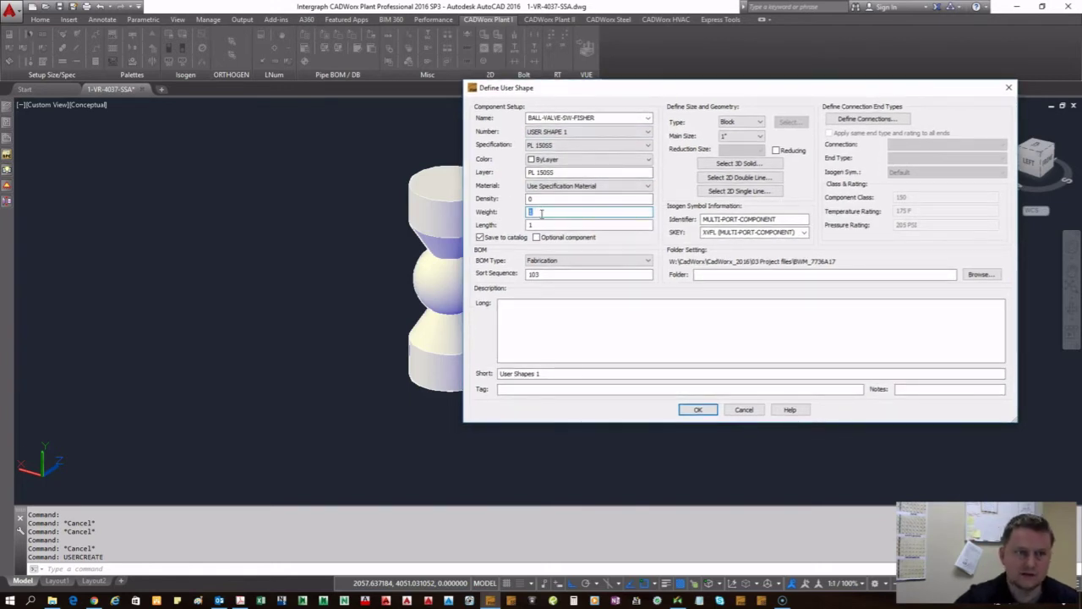
pyautogui.moveTo(554, 214); pyautogui.dragTo(512, 215)
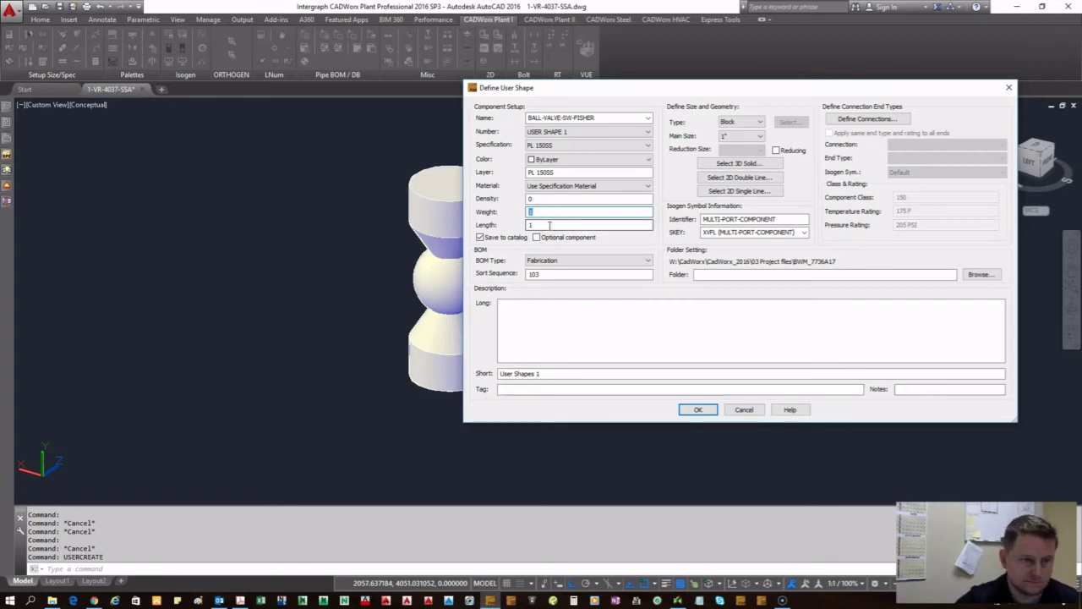
pyautogui.press('Tab')
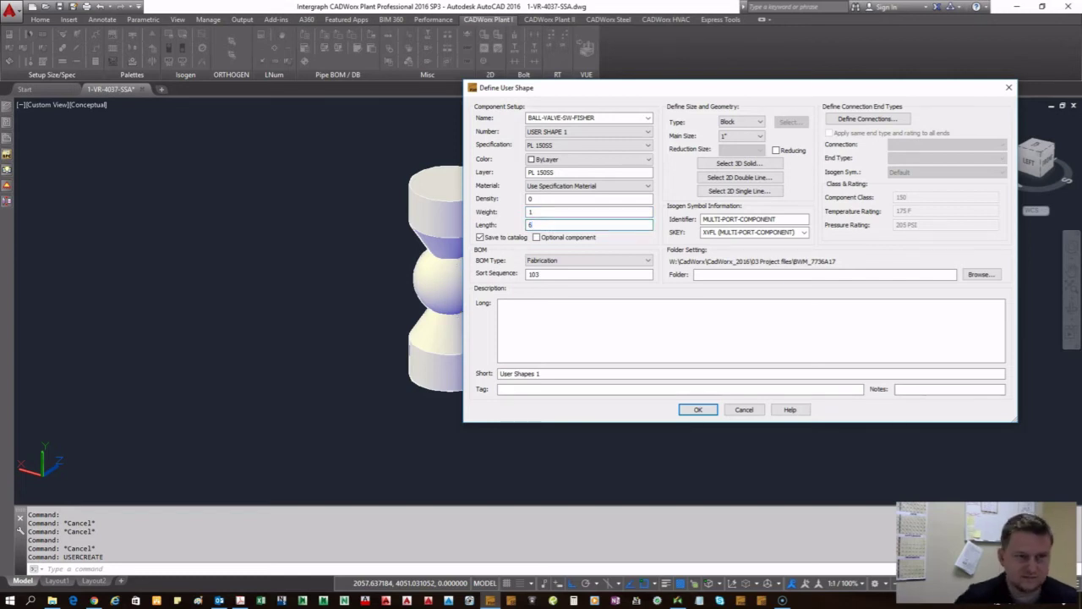
pyautogui.click(559, 211)
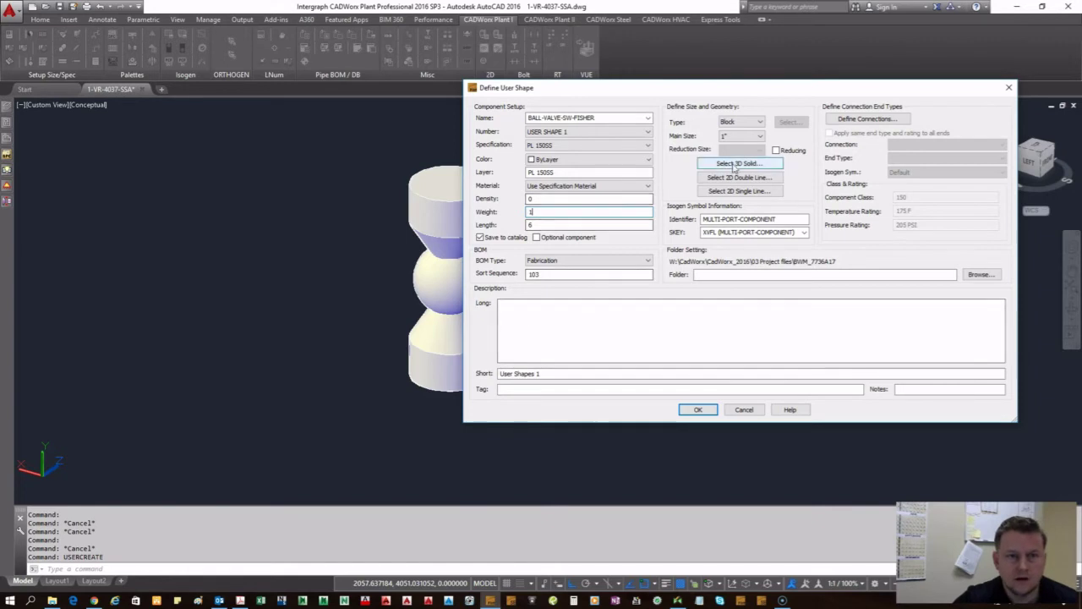
pyautogui.click(556, 313)
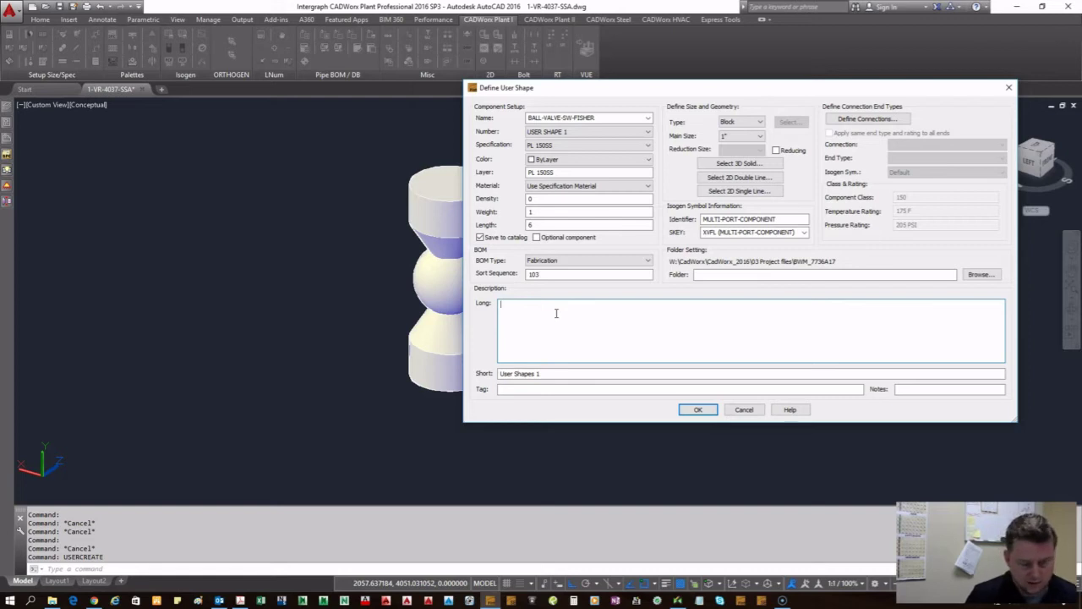
# - Enter long description 'SP-XXX (SEE SPEC.)' and short 'SP-XXX', then open the Isogen ball valve symbol
pyautogui.write('SP-XXX (SEE SPEC.')
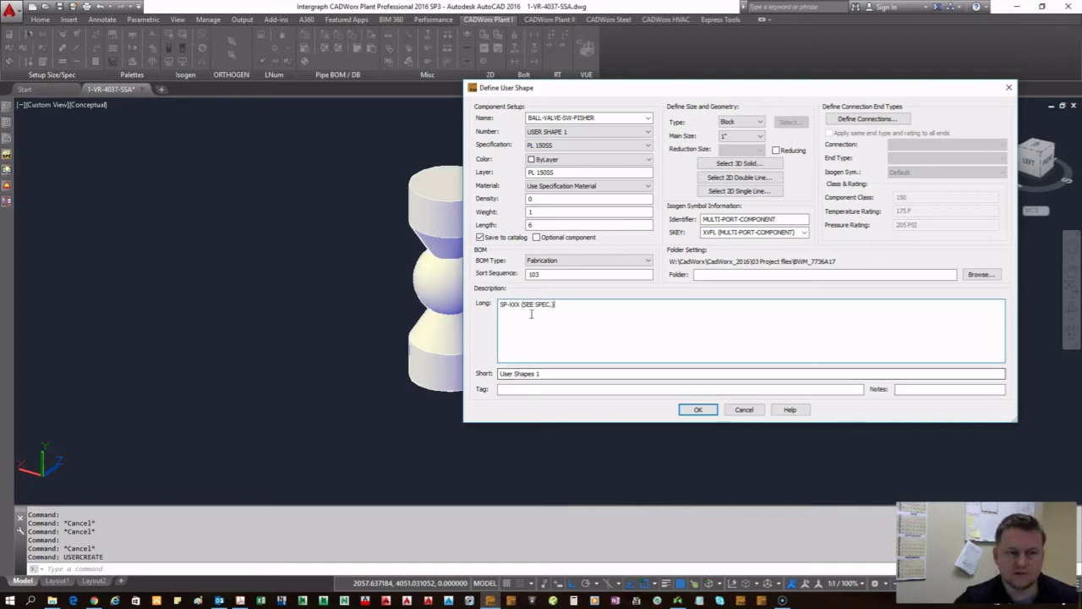
pyautogui.moveTo(550, 373); pyautogui.dragTo(499, 373)
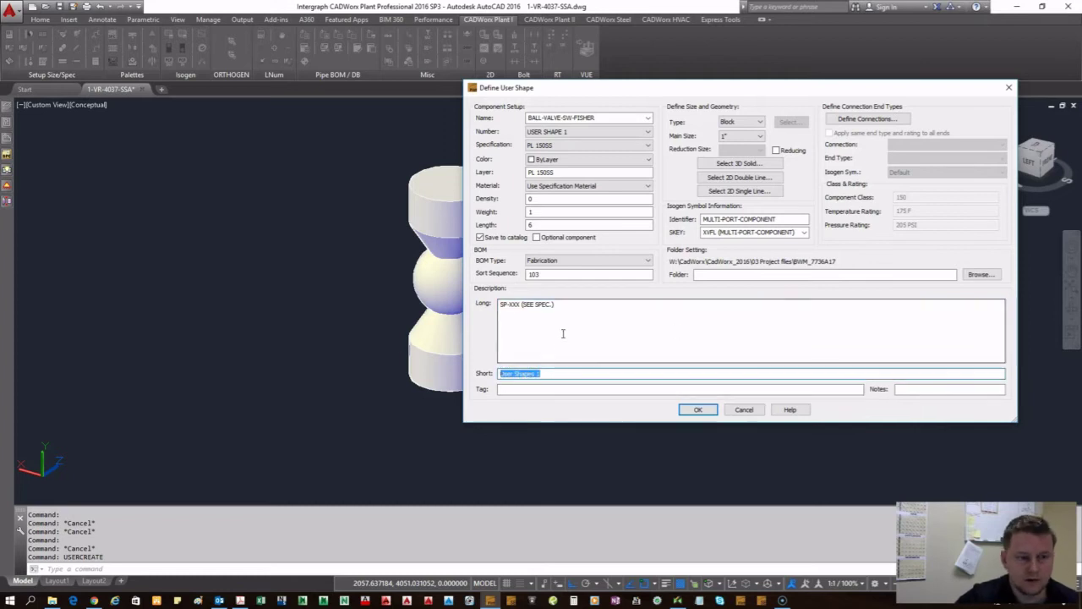
pyautogui.write('SP-XXX')
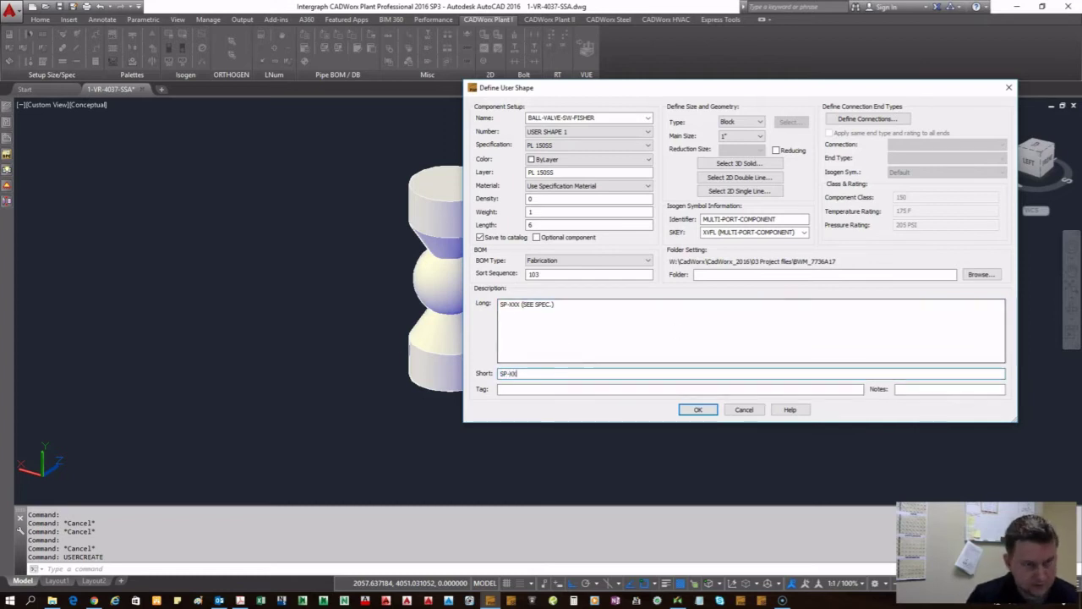
pyautogui.click(563, 305)
pyautogui.click(513, 304)
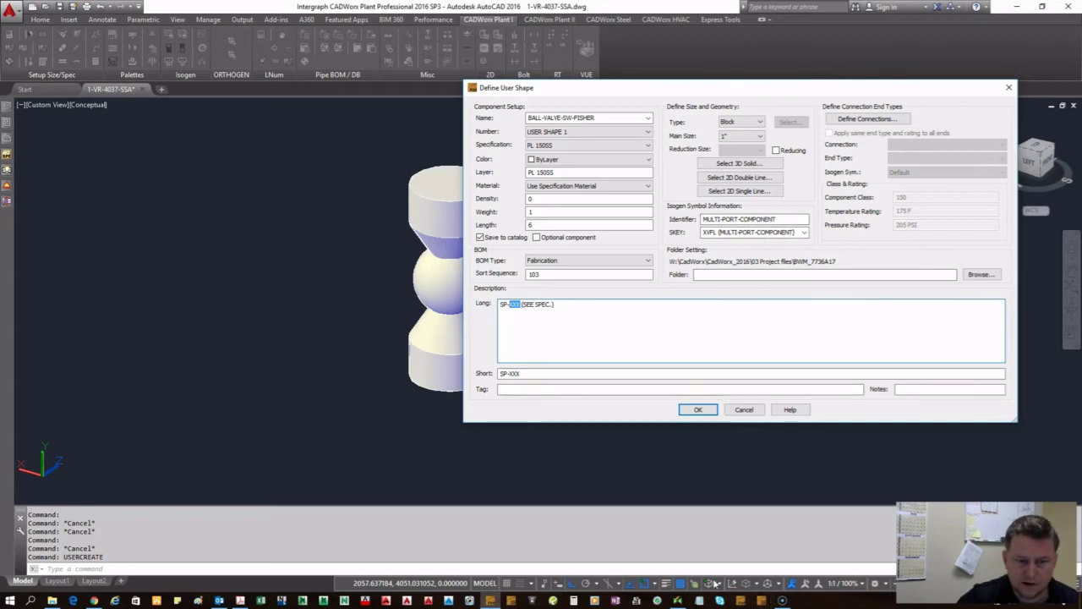
pyautogui.click(679, 601)
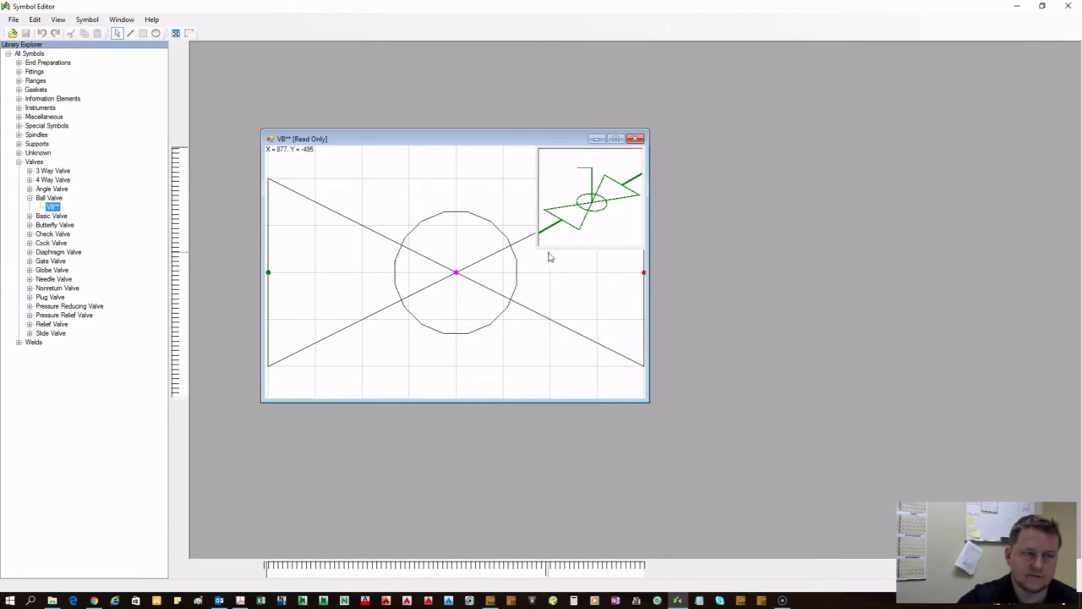
# - Move and minimize the VB** symbol window, then minimize the Isogen Symbol Editor
pyautogui.moveTo(464, 138); pyautogui.dragTo(601, 115)
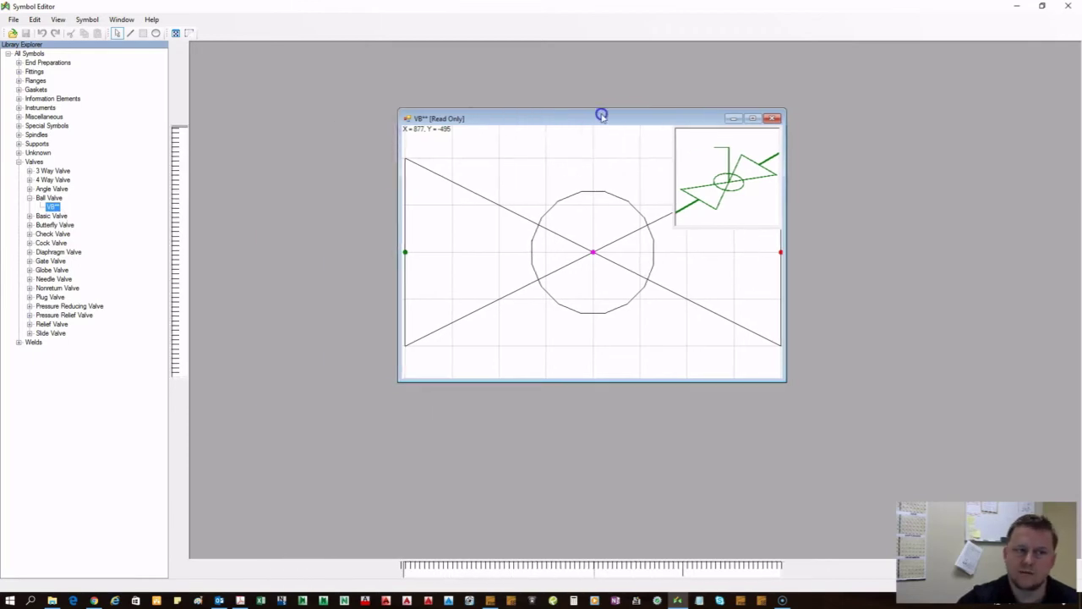
pyautogui.click(734, 119)
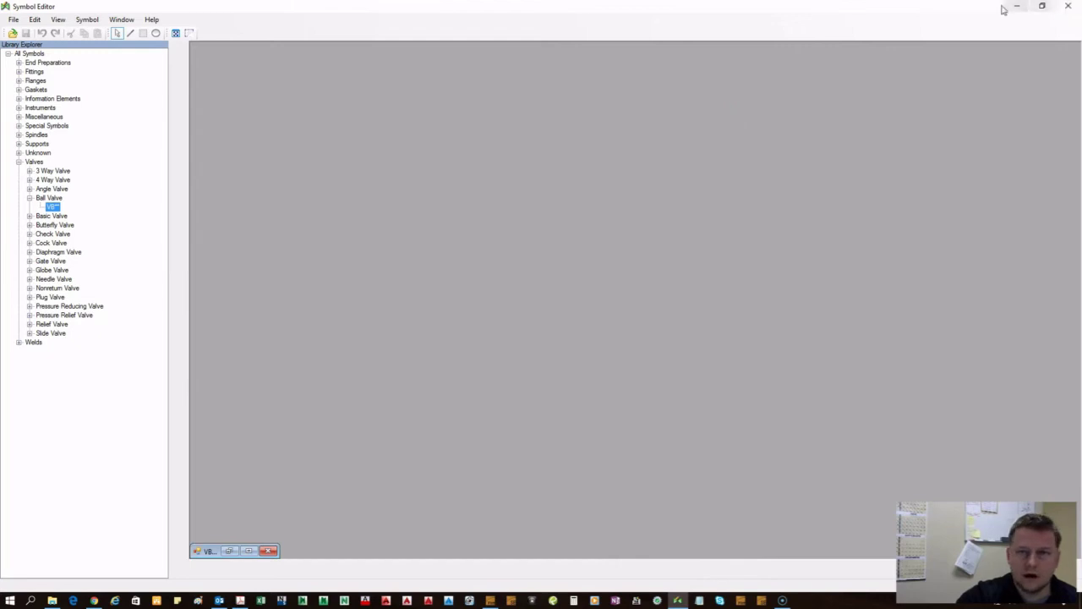
pyautogui.click(52, 208)
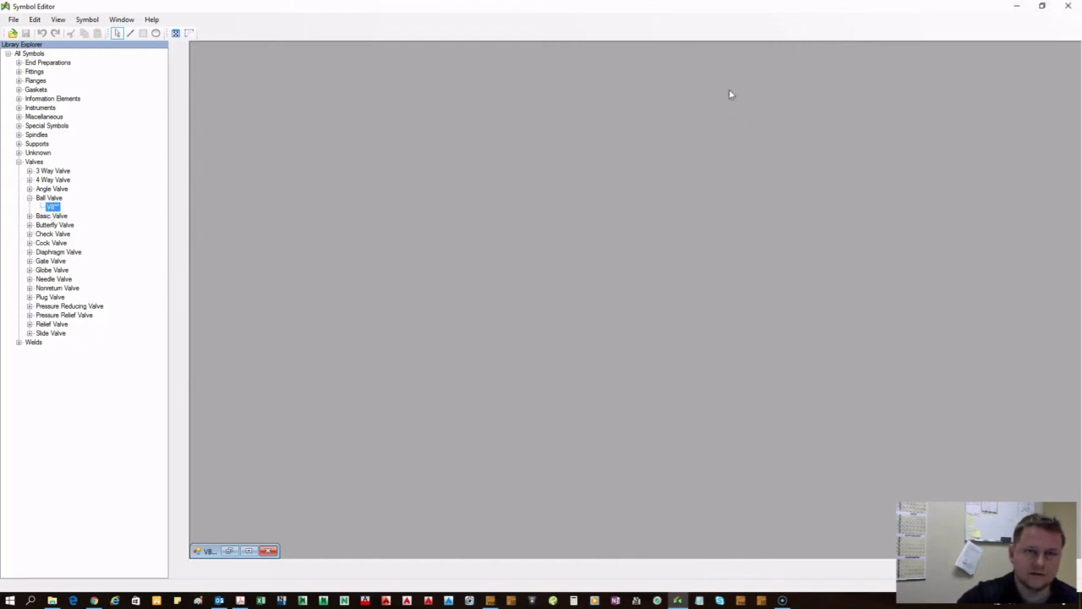
pyautogui.click(1017, 7)
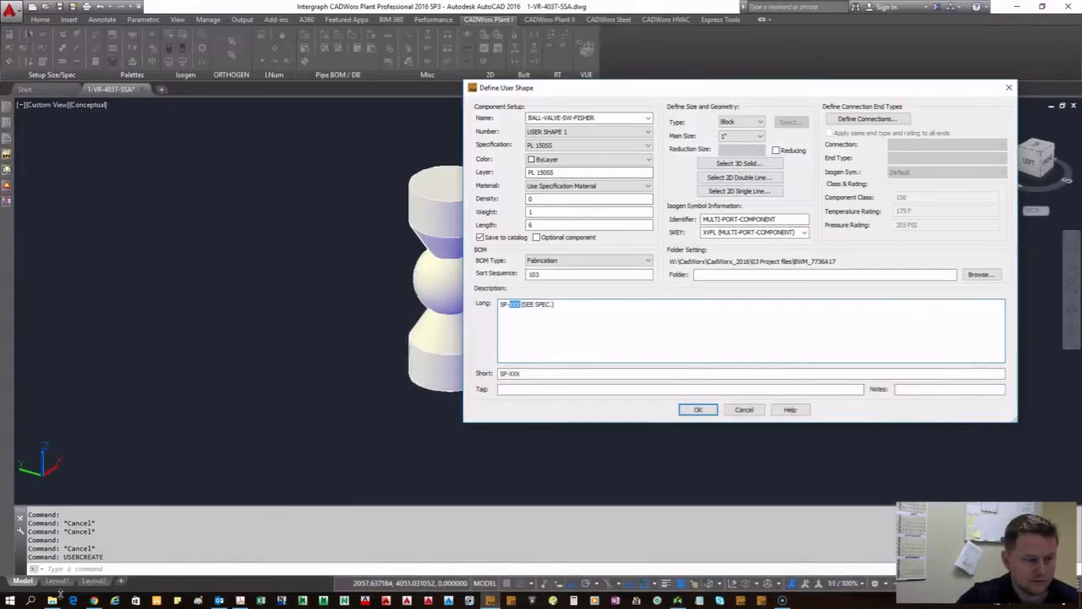
# - Open the Isogen I-Configure resdlls 0009 folder and bring up SymbolKeys.pdf at its page 89 Valves table
pyautogui.click(51, 600)
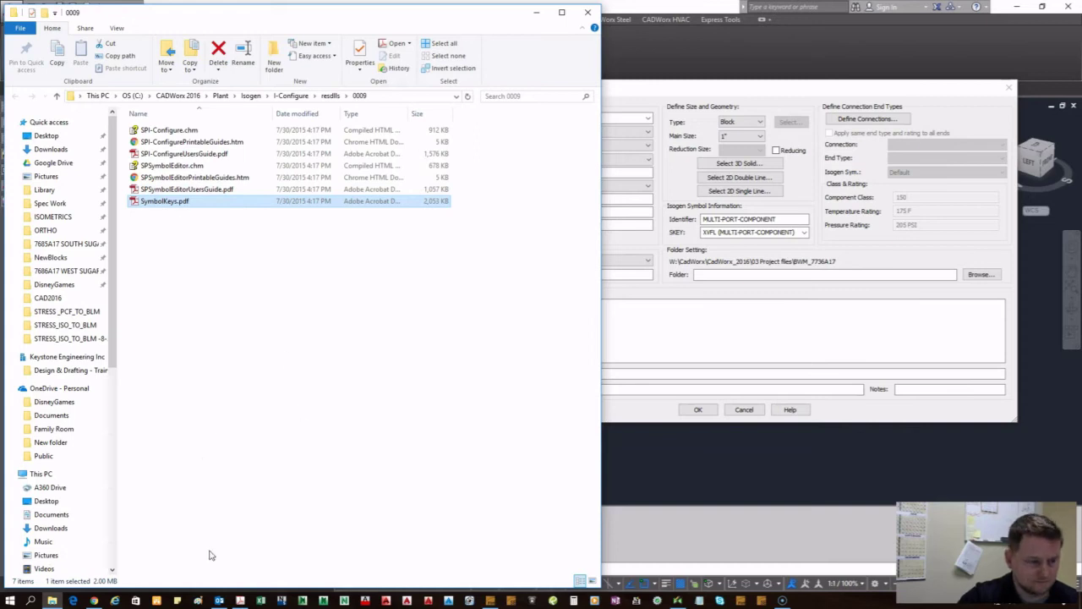
pyautogui.click(240, 598)
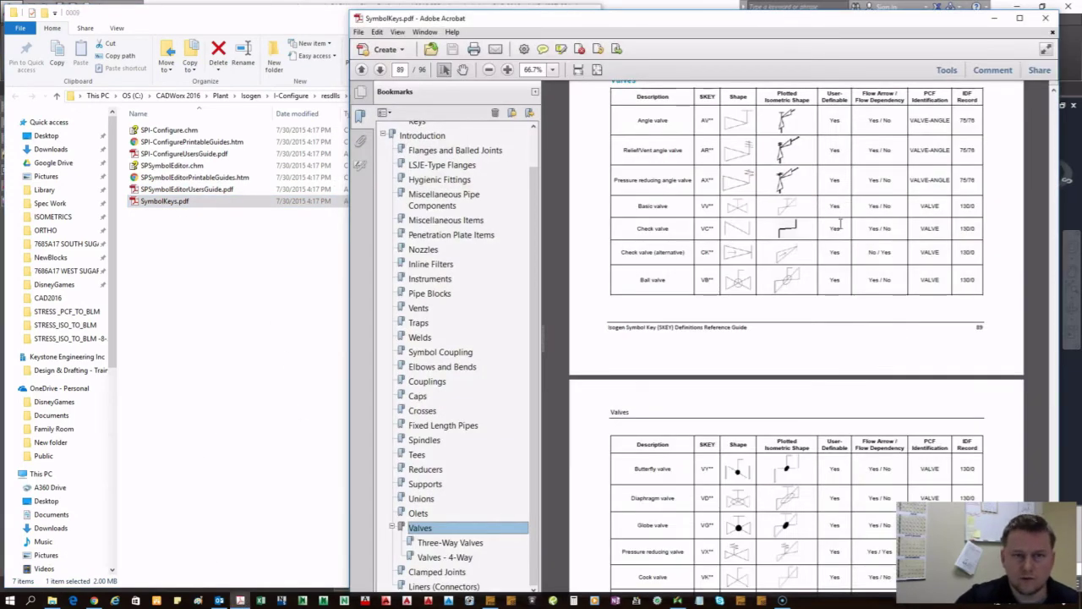
# - Scroll SymbolKeys.pdf to the page 89 Valves table, highlighting its heading
pyautogui.scroll(2, 803, 260)
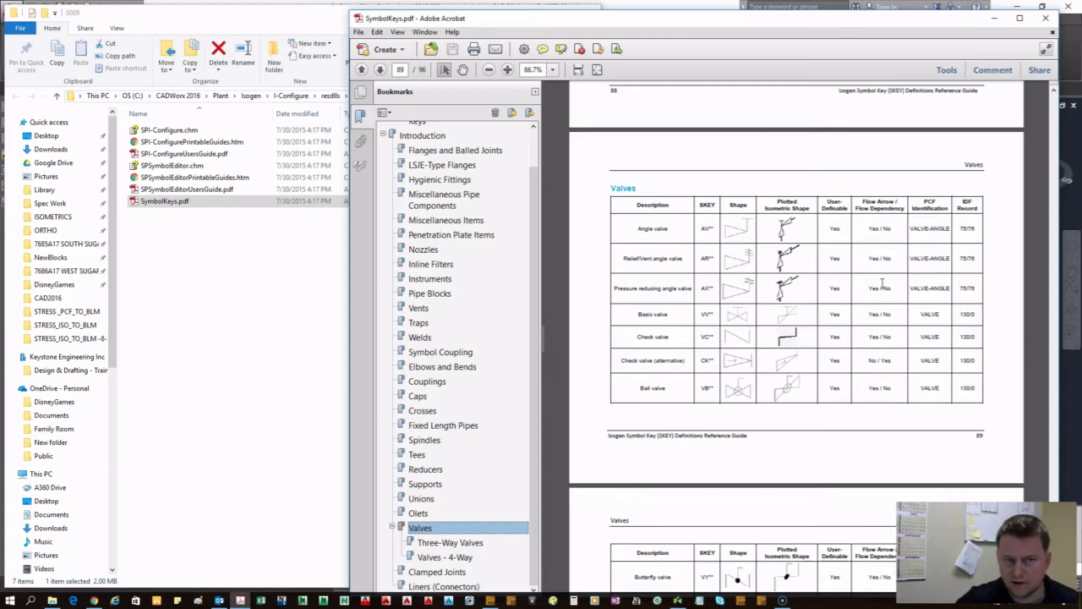
pyautogui.moveTo(605, 187); pyautogui.dragTo(653, 193)
pyautogui.scroll(-10, 793, 365)
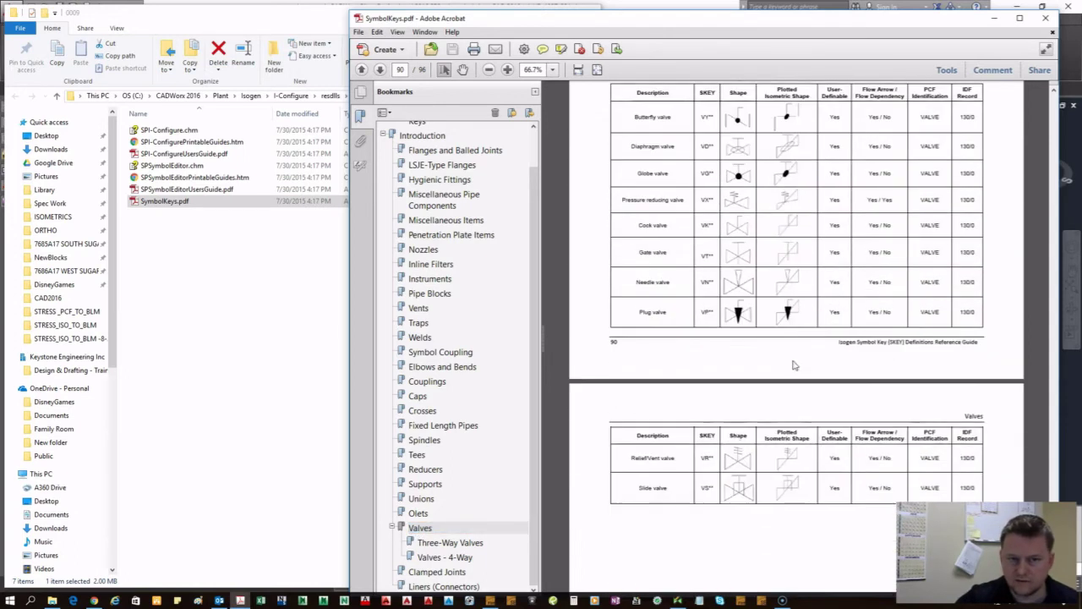
pyautogui.scroll(-3, 793, 365)
pyautogui.scroll(4, 935, 265)
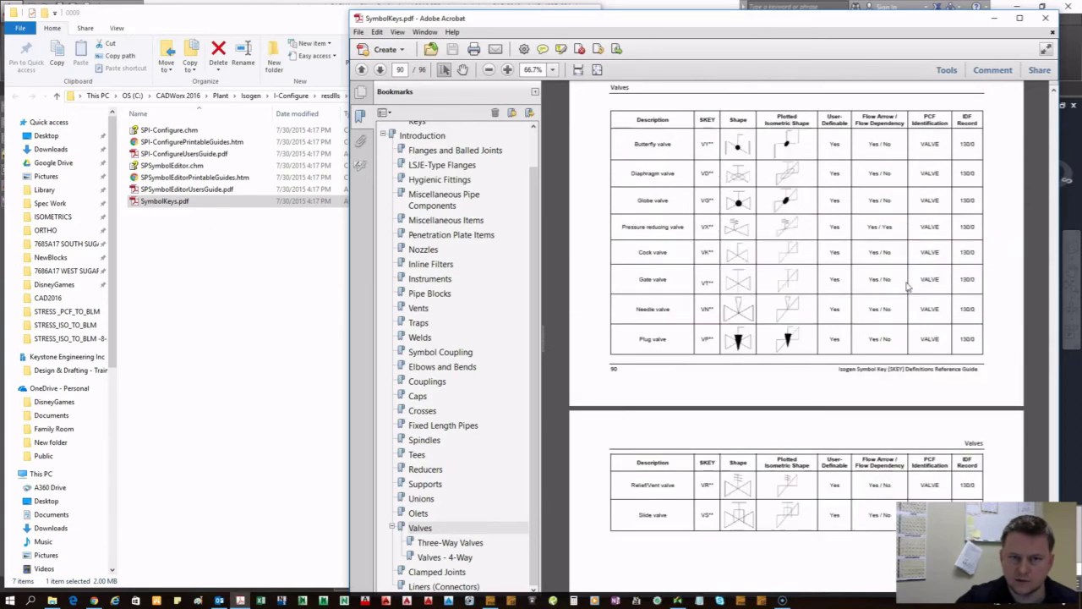
pyautogui.scroll(4, 865, 231)
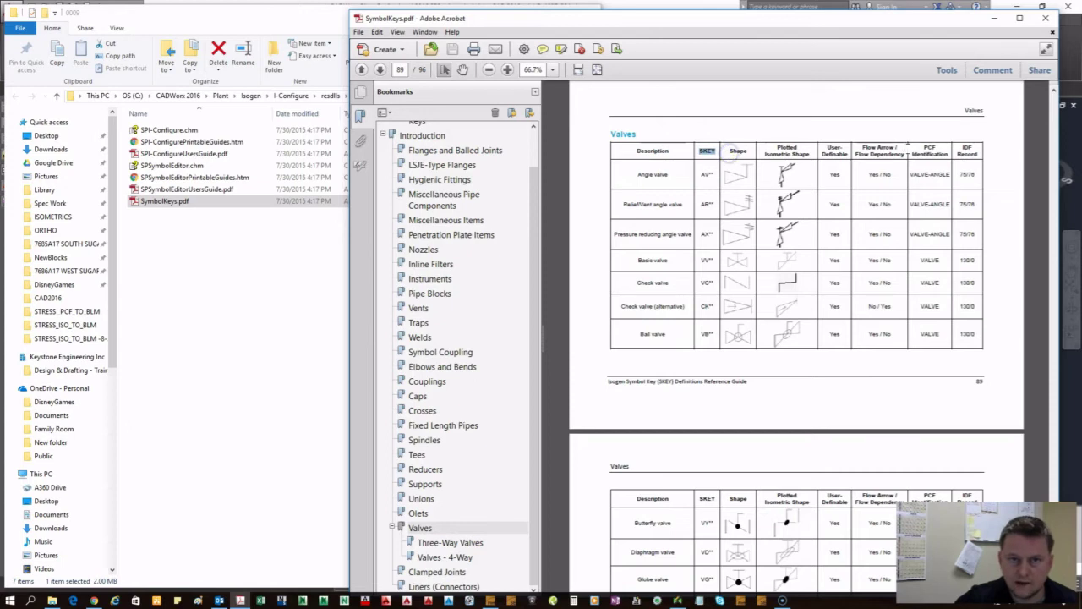
# - Copy VALVE from the Ball valve row's PCF Identification column and move Acrobat aside
pyautogui.doubleClick(916, 152)
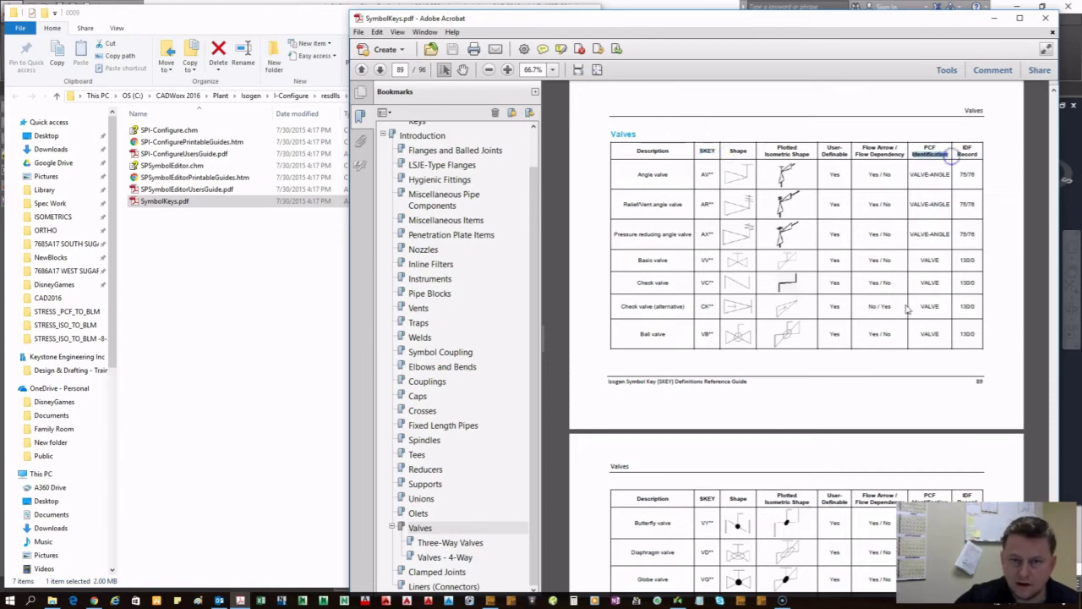
pyautogui.moveTo(920, 332); pyautogui.dragTo(941, 333)
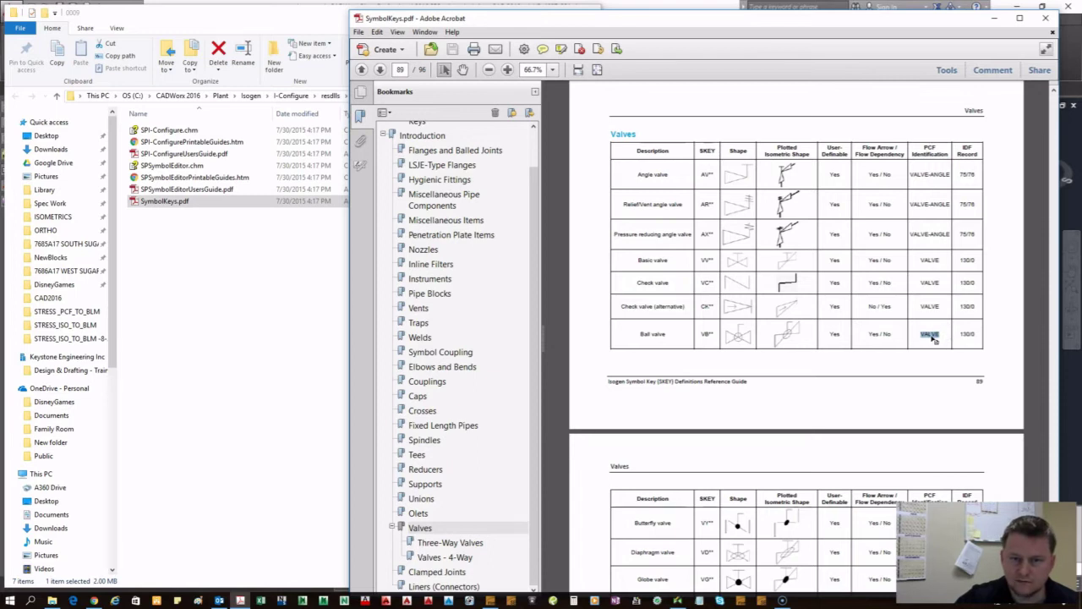
pyautogui.rightClick(930, 335)
pyautogui.click(945, 343)
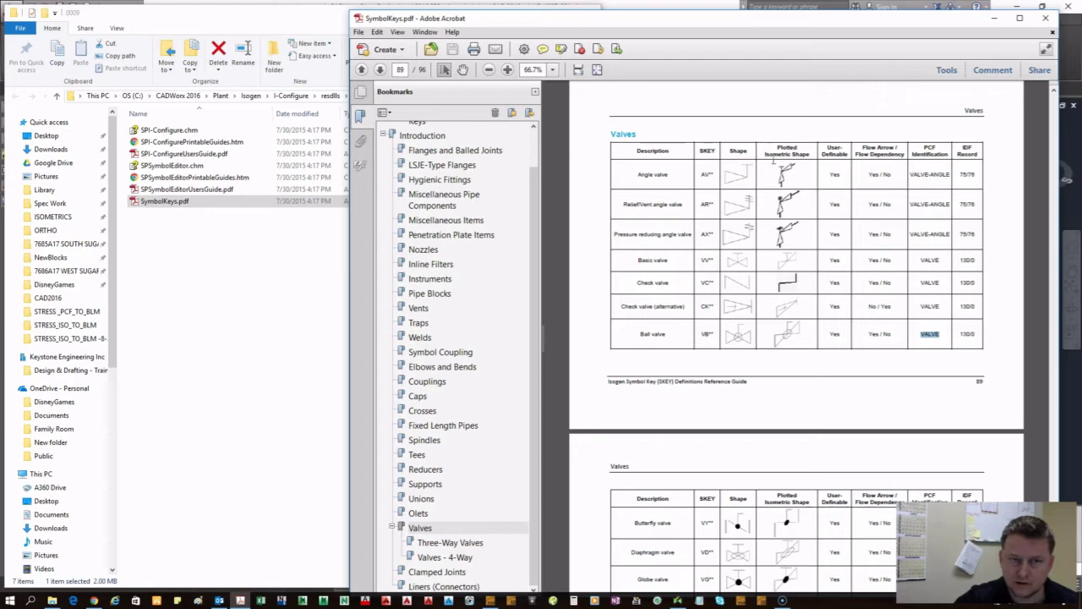
pyautogui.moveTo(818, 19); pyautogui.dragTo(526, 19)
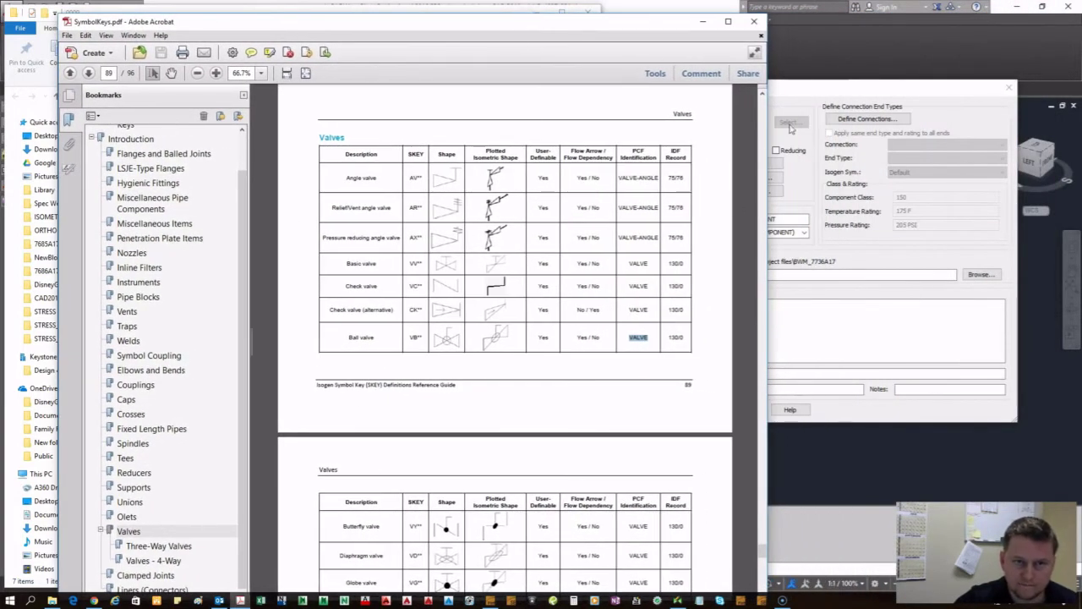
# - Replace the Isogen Identifier with VALVE and enter SKEY VBPL in Define User Shape
pyautogui.click(832, 93)
pyautogui.moveTo(832, 93); pyautogui.dragTo(854, 131)
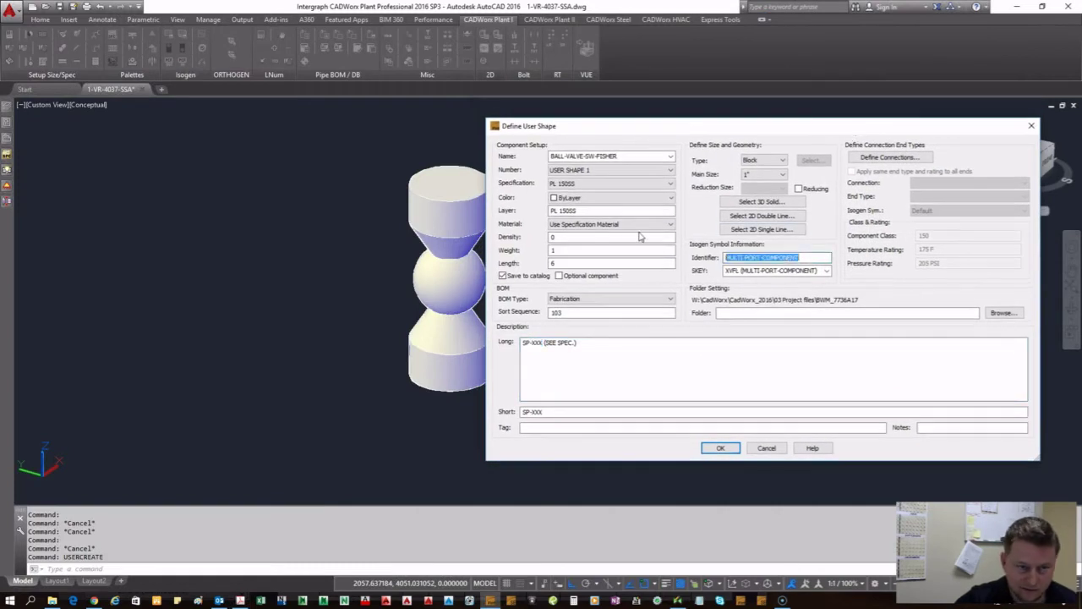
pyautogui.write('VALVE')
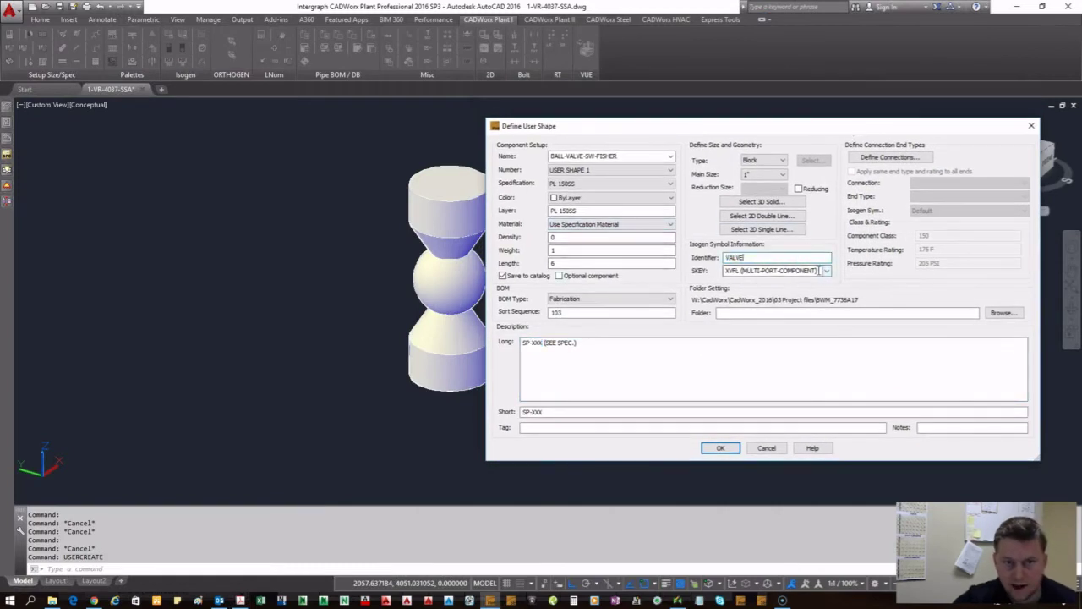
pyautogui.press('Tab')
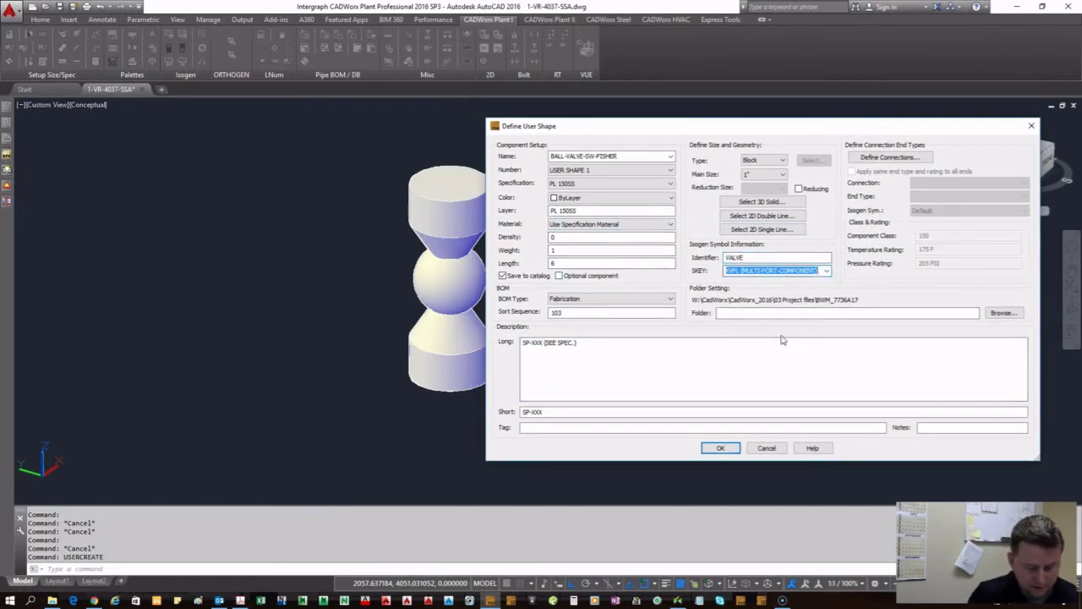
pyautogui.write('VBPL')
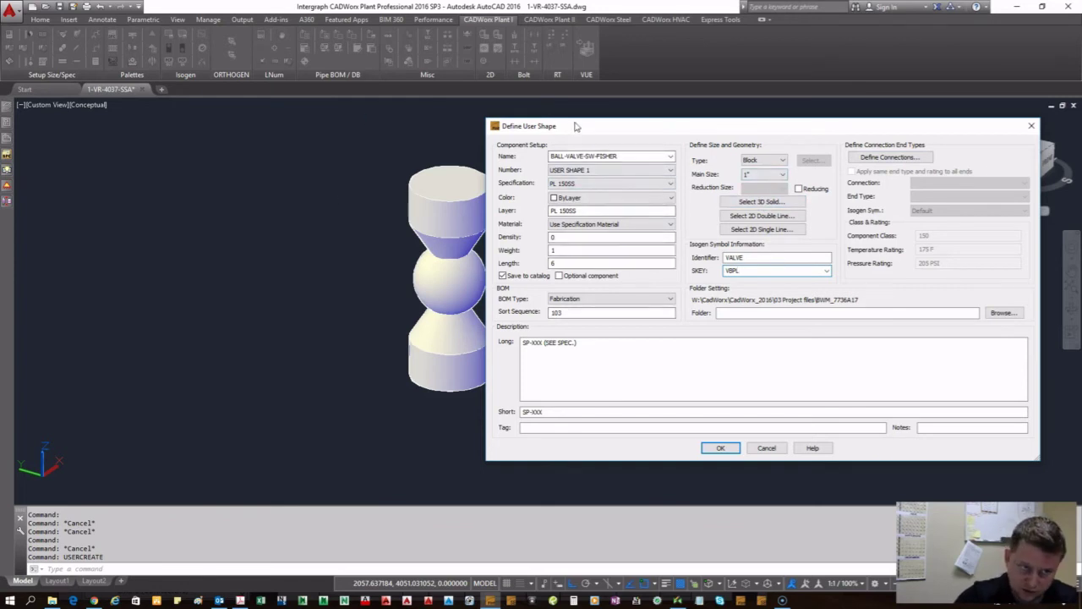
# - Keep main size 1" and pick the ball valve solid as the shape's 3D representation
pyautogui.moveTo(579, 127); pyautogui.dragTo(549, 112)
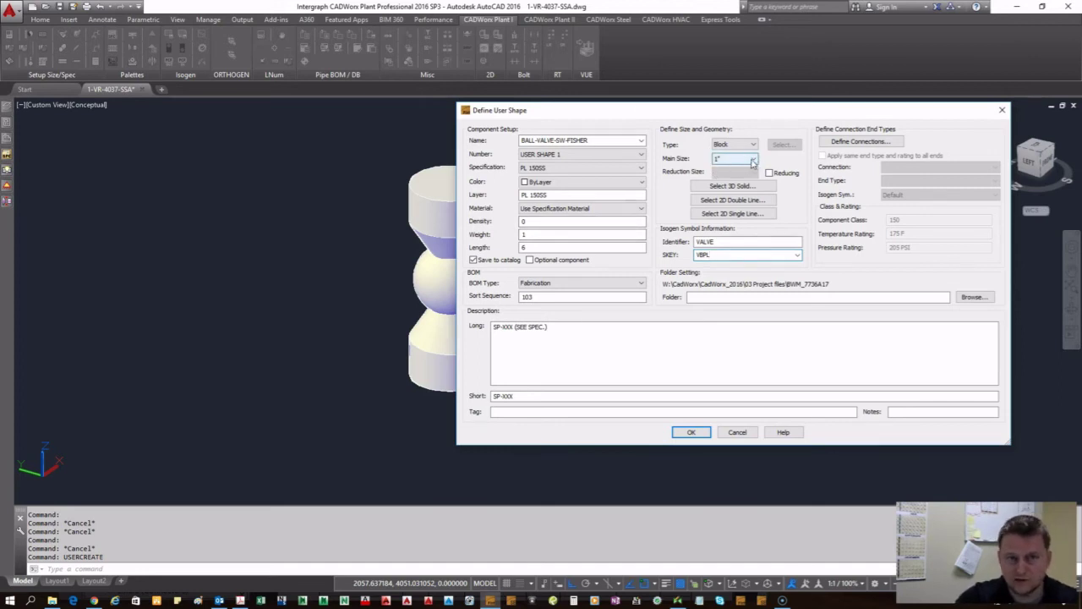
pyautogui.click(753, 160)
pyautogui.click(774, 167)
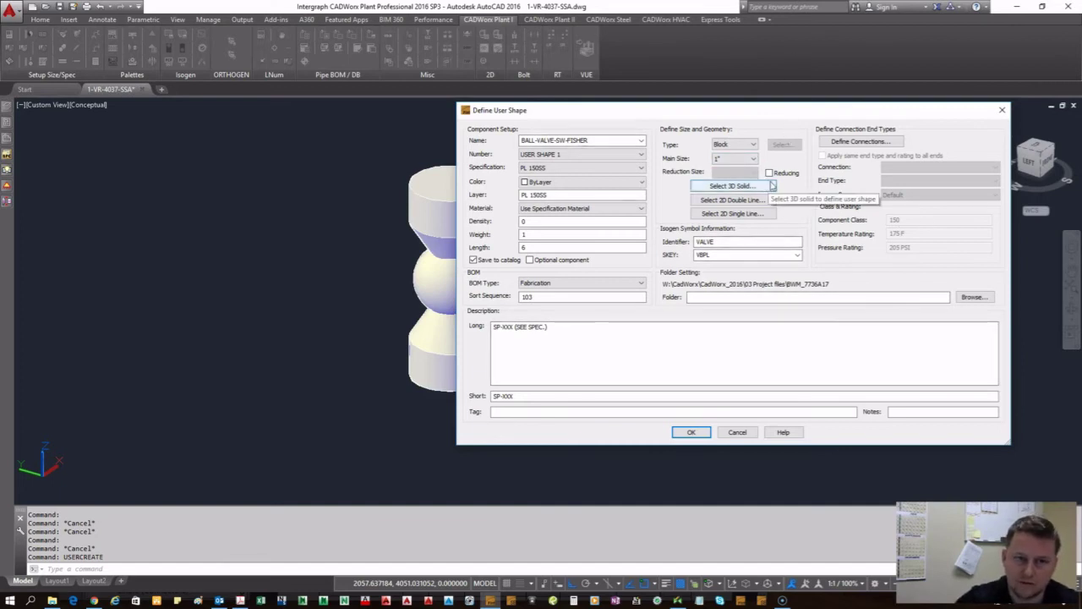
pyautogui.click(733, 186)
pyautogui.click(474, 205)
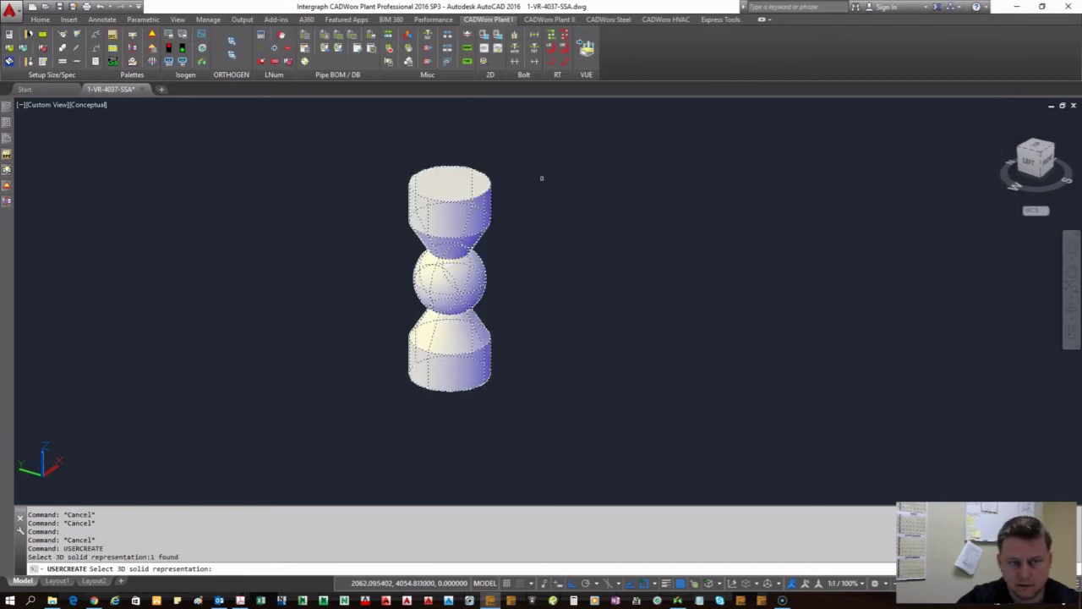
# - Accept the valve solid and snap the insert point to the upper cylinder's top centre
pyautogui.press('Return')
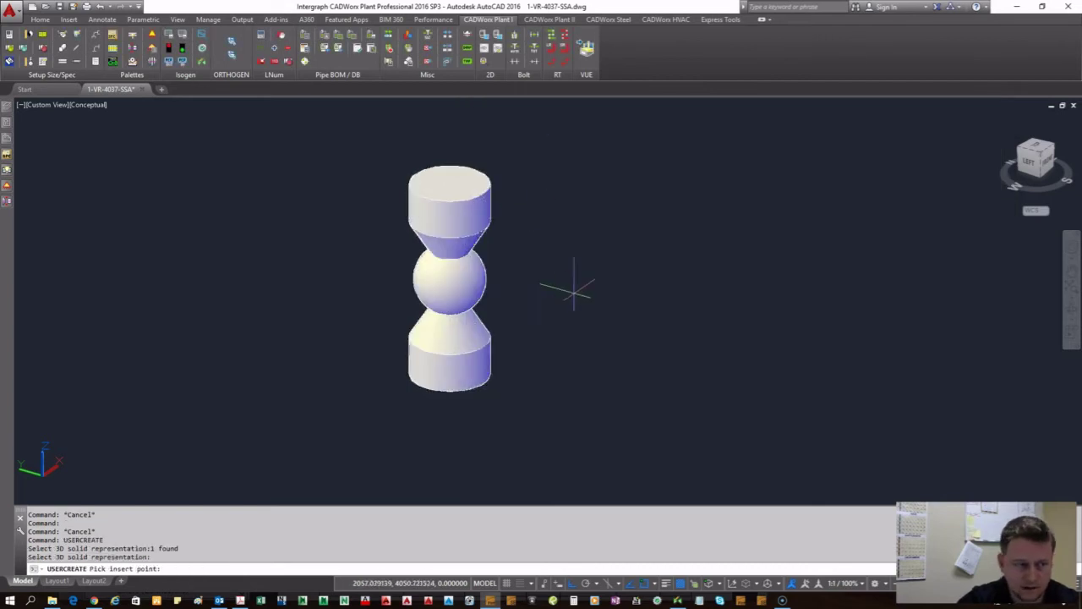
pyautogui.click(450, 183)
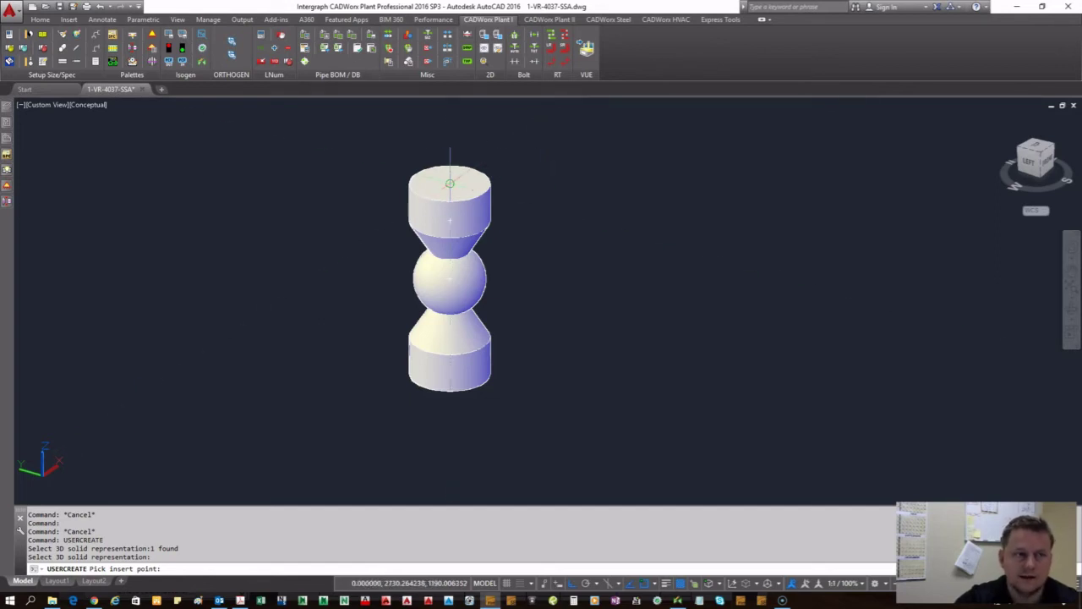
pyautogui.click(450, 183)
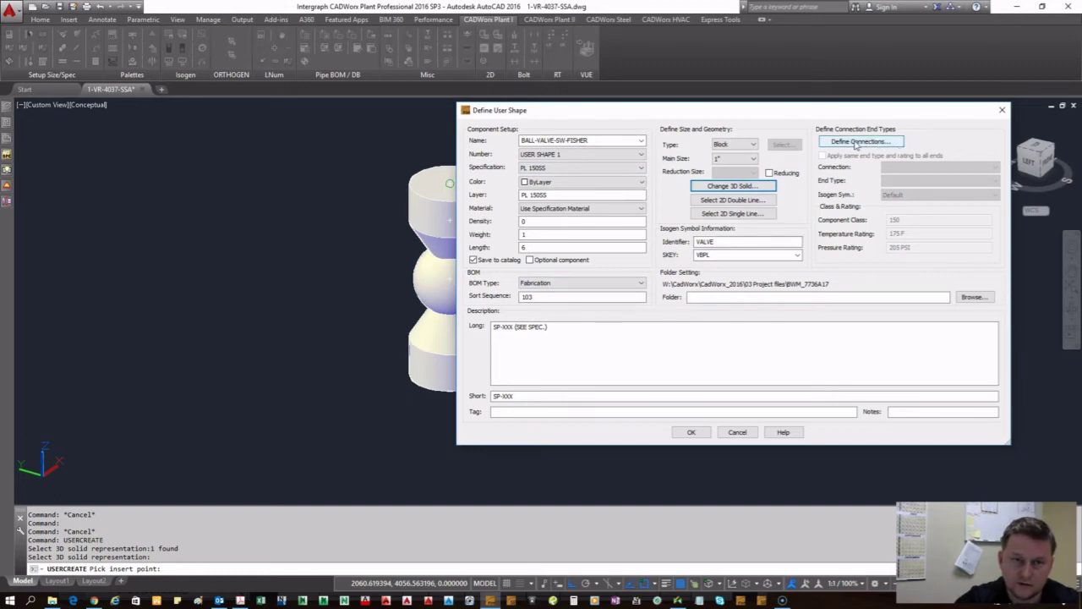
# - Define connection 1 pointing up from the valve top and connection 2 pointing down from its bottom
pyautogui.click(859, 142)
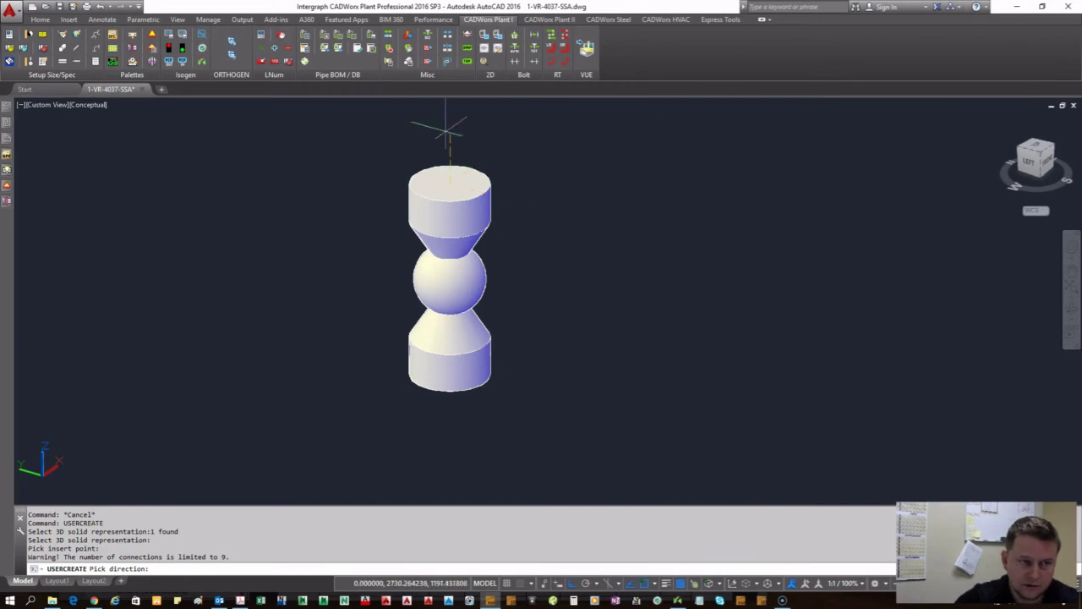
pyautogui.moveTo(513, 153); pyautogui.dragTo(608, 193, button='middle')
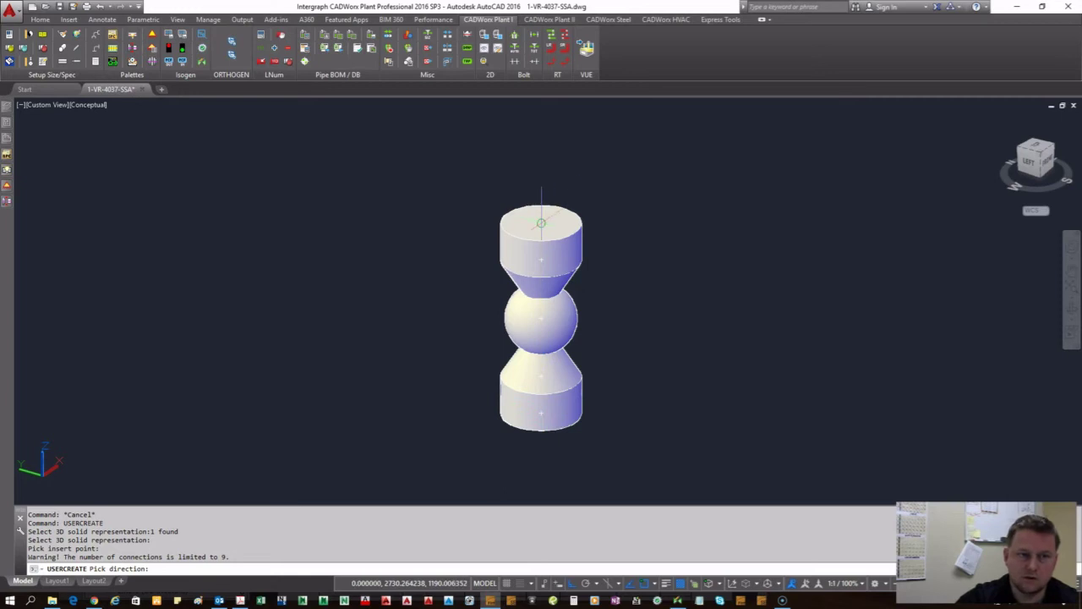
pyautogui.click(560, 126)
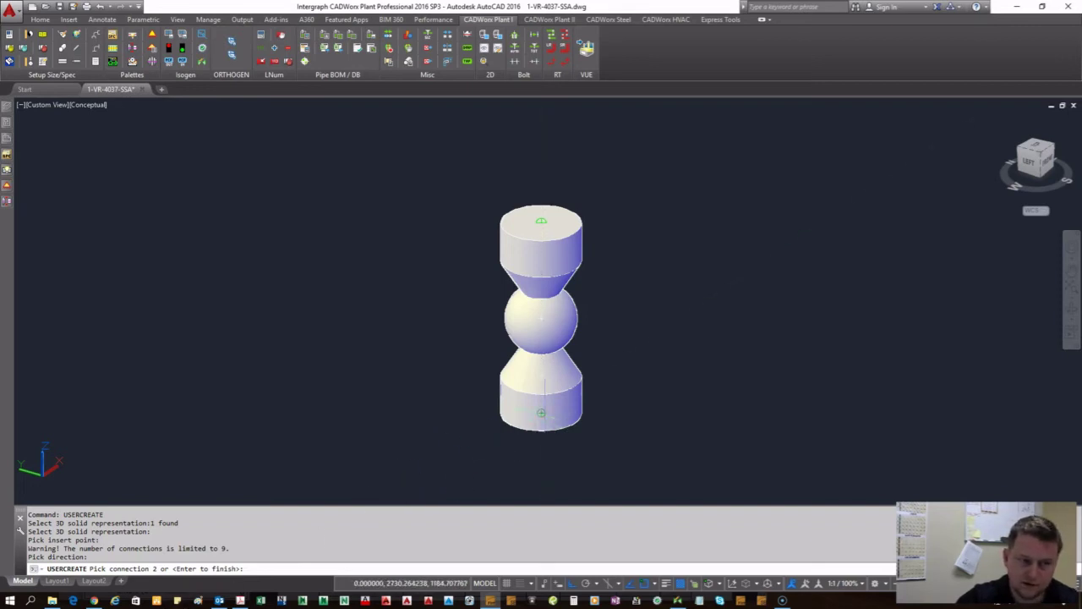
pyautogui.click(541, 412)
pyautogui.scroll(-4, 572, 314)
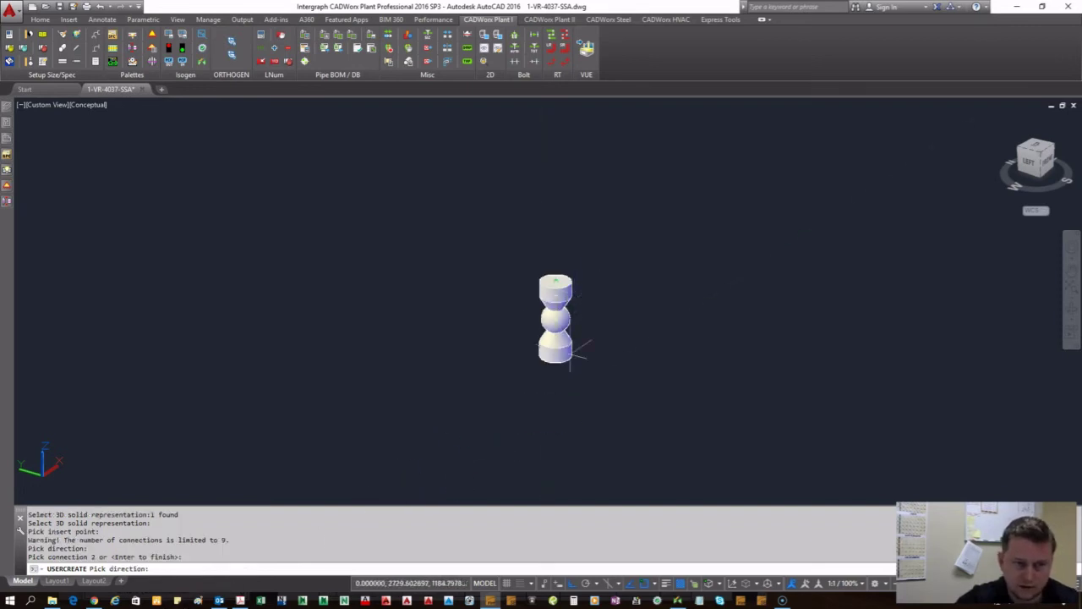
pyautogui.click(563, 463)
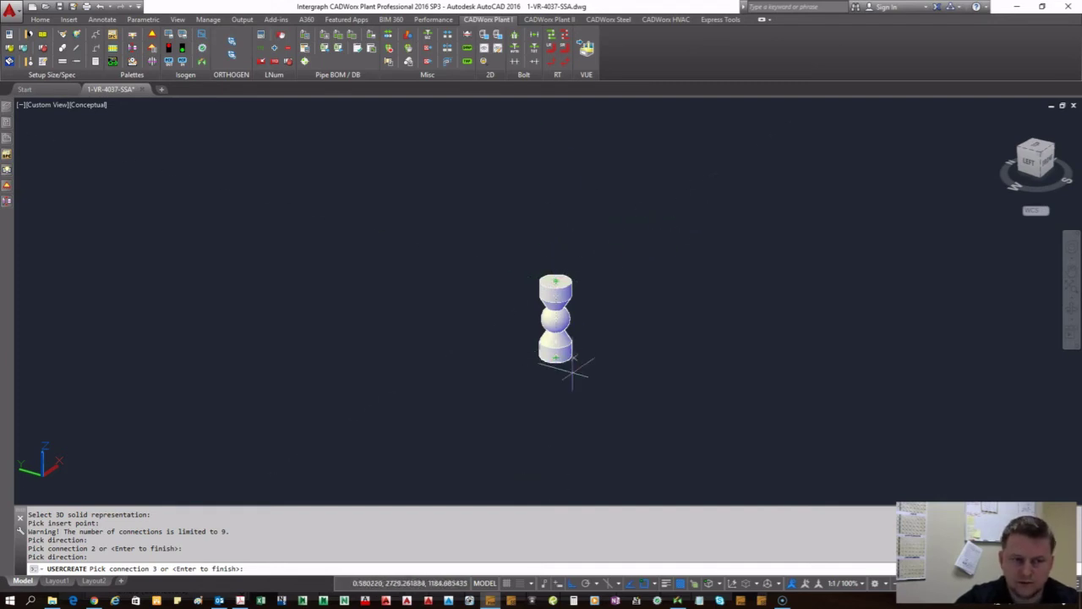
pyautogui.scroll(2, 562, 351)
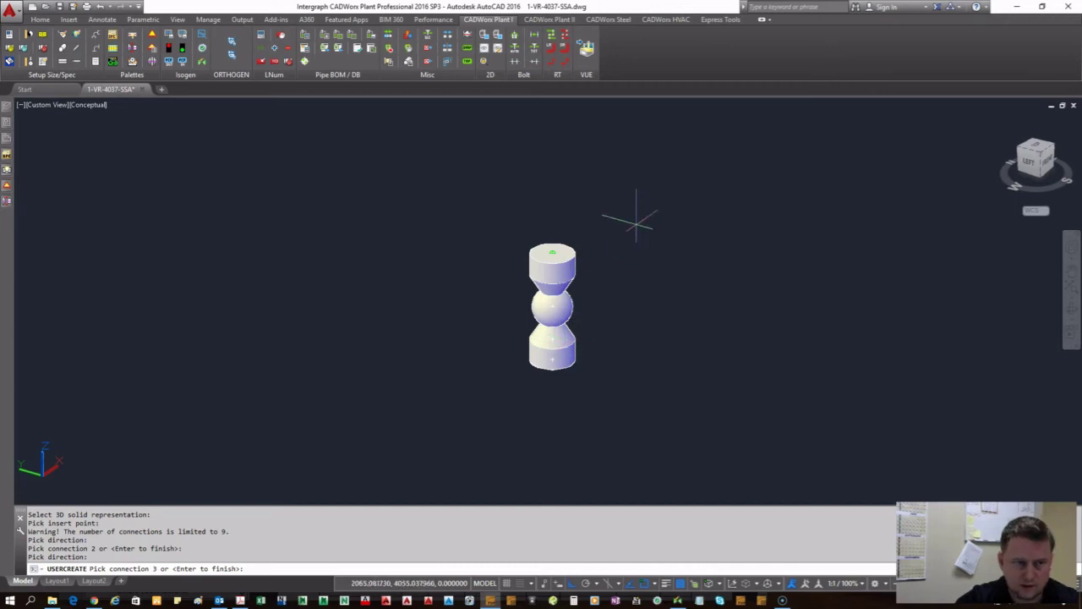
pyautogui.press('Return')
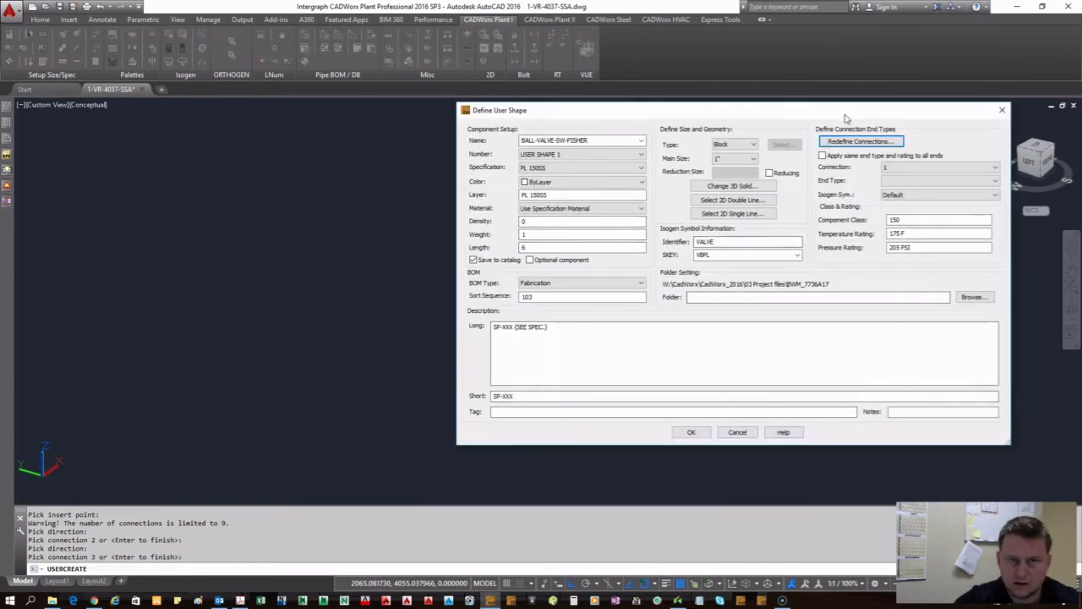
# - Apply one end type to both valve ends and choose SW_BAL_S_800 (Isogen symbol SW, class 150)
pyautogui.moveTo(843, 112); pyautogui.dragTo(625, 146)
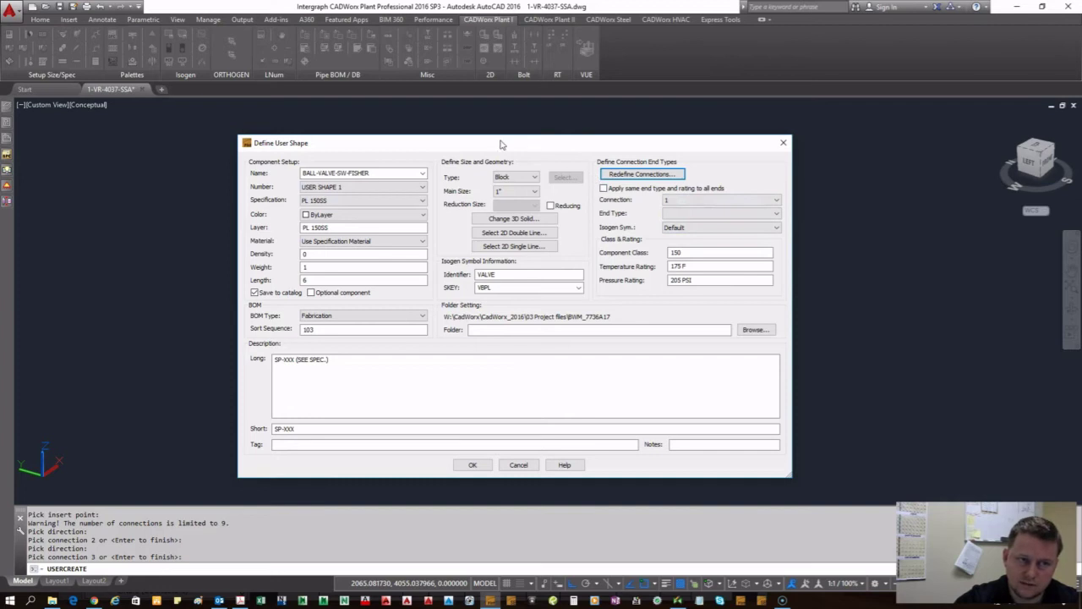
pyautogui.moveTo(499, 139); pyautogui.dragTo(676, 143)
pyautogui.moveTo(516, 152); pyautogui.dragTo(610, 118)
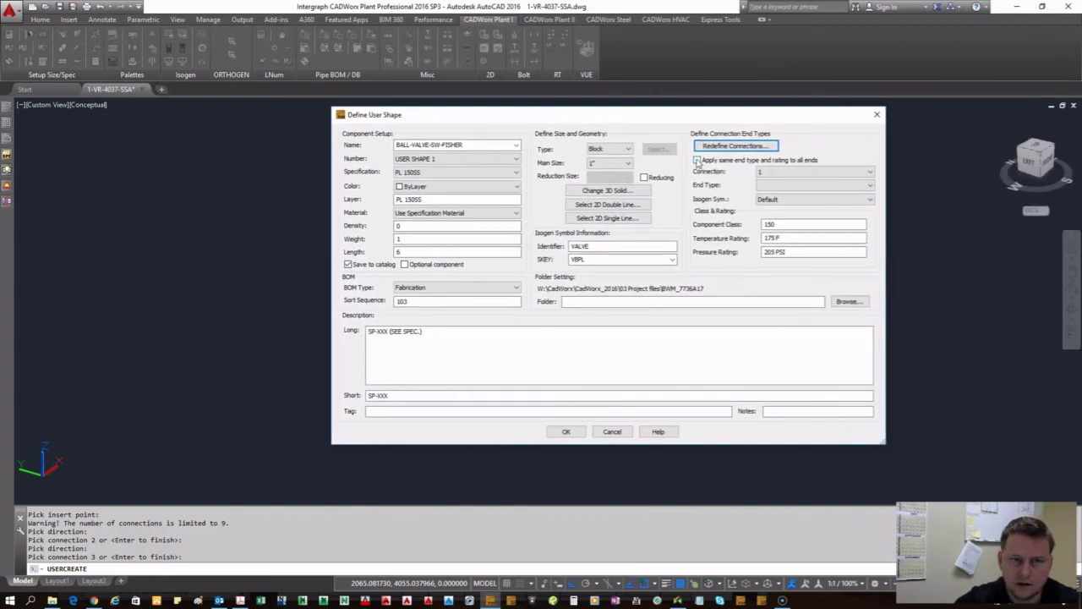
pyautogui.click(697, 161)
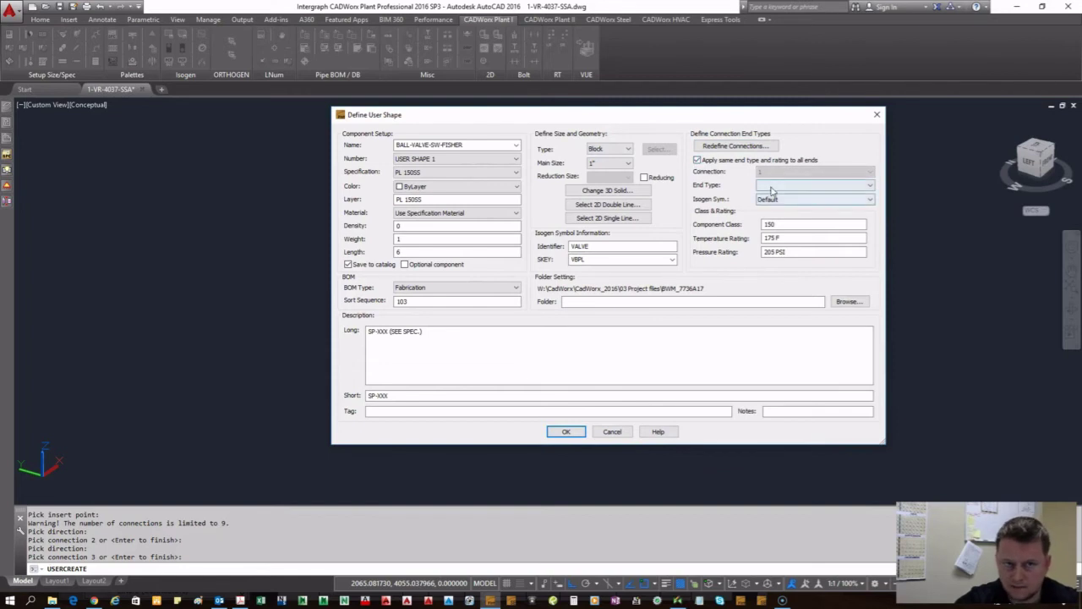
pyautogui.click(781, 186)
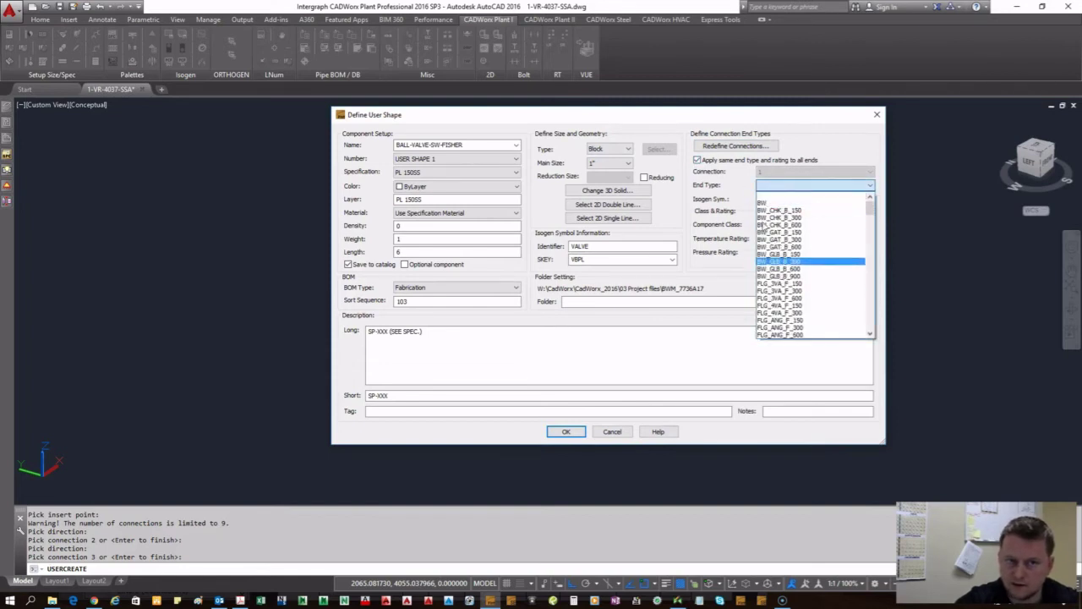
pyautogui.moveTo(872, 211)
pyautogui.mouseDown()
pyautogui.moveTo(856, 334)
pyautogui.moveTo(871, 218)
pyautogui.moveTo(874, 345)
pyautogui.moveTo(872, 197)
pyautogui.mouseUp()
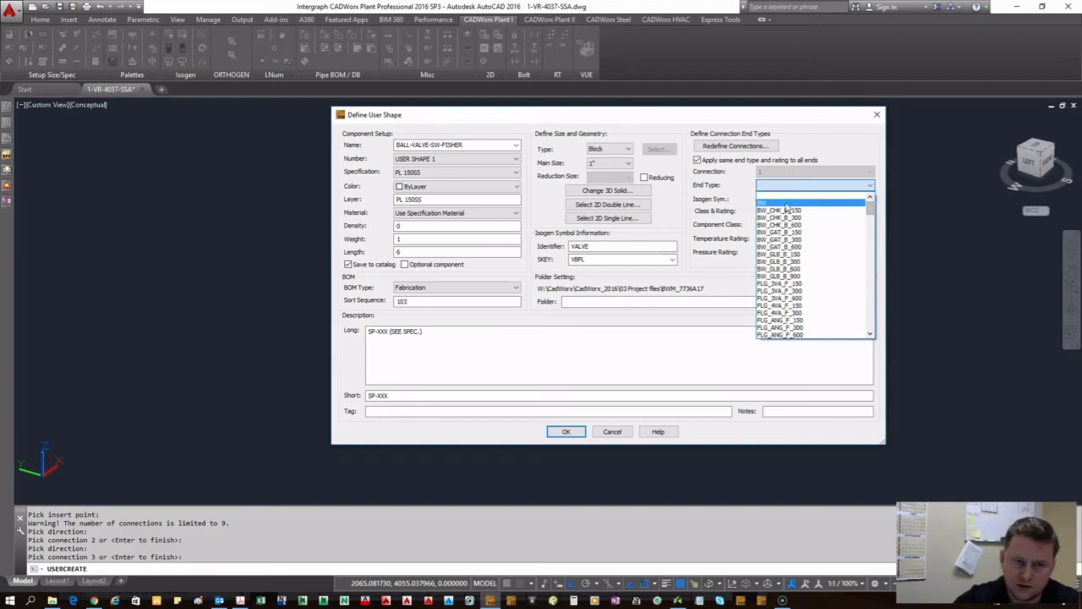
pyautogui.moveTo(873, 205); pyautogui.dragTo(868, 243)
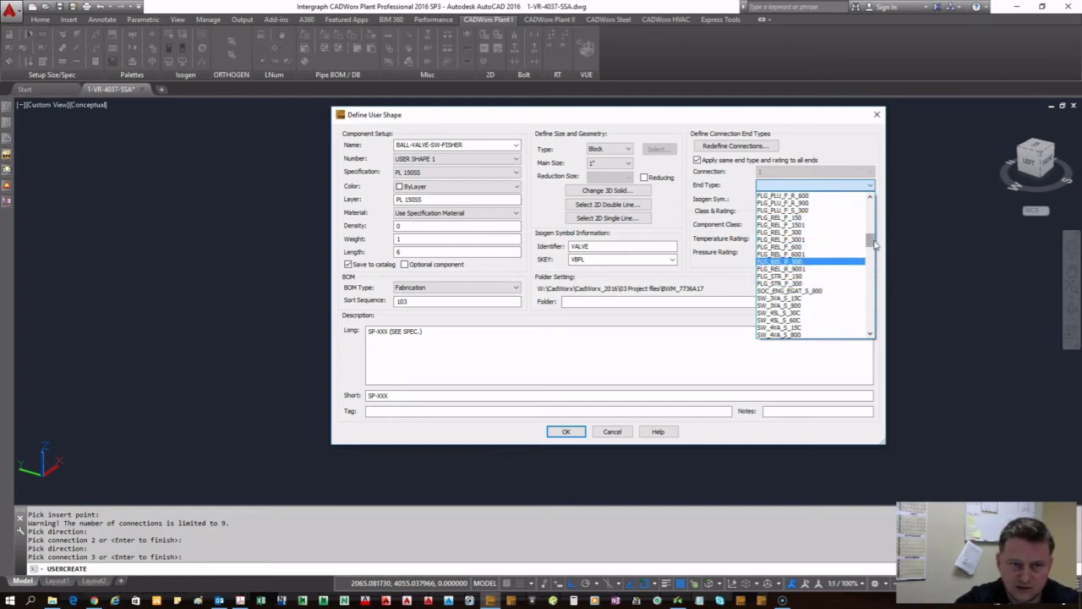
pyautogui.moveTo(870, 241); pyautogui.dragTo(872, 250)
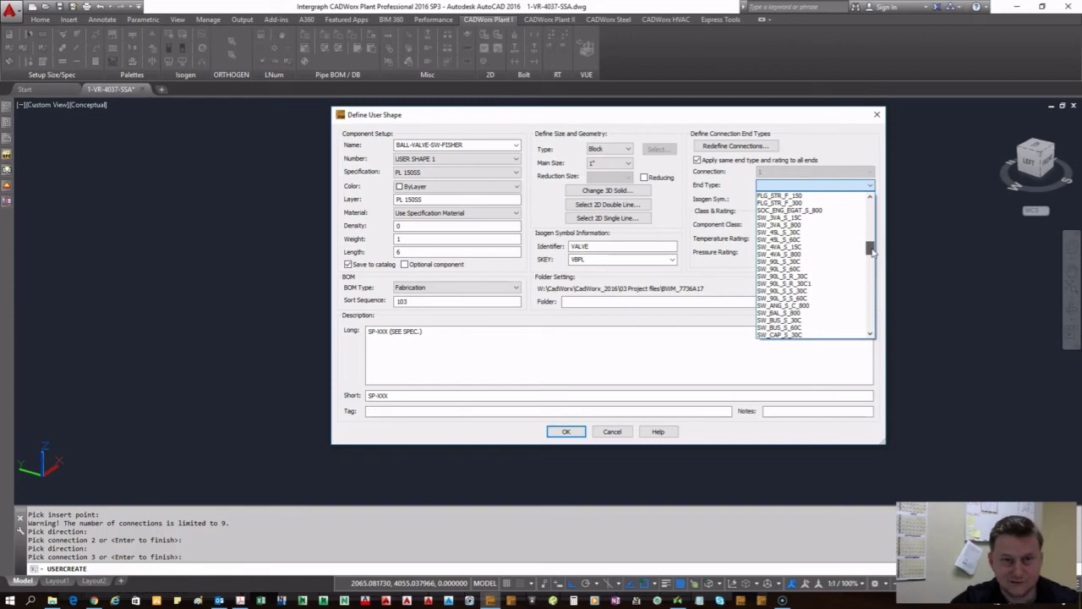
pyautogui.moveTo(872, 250); pyautogui.dragTo(871, 258)
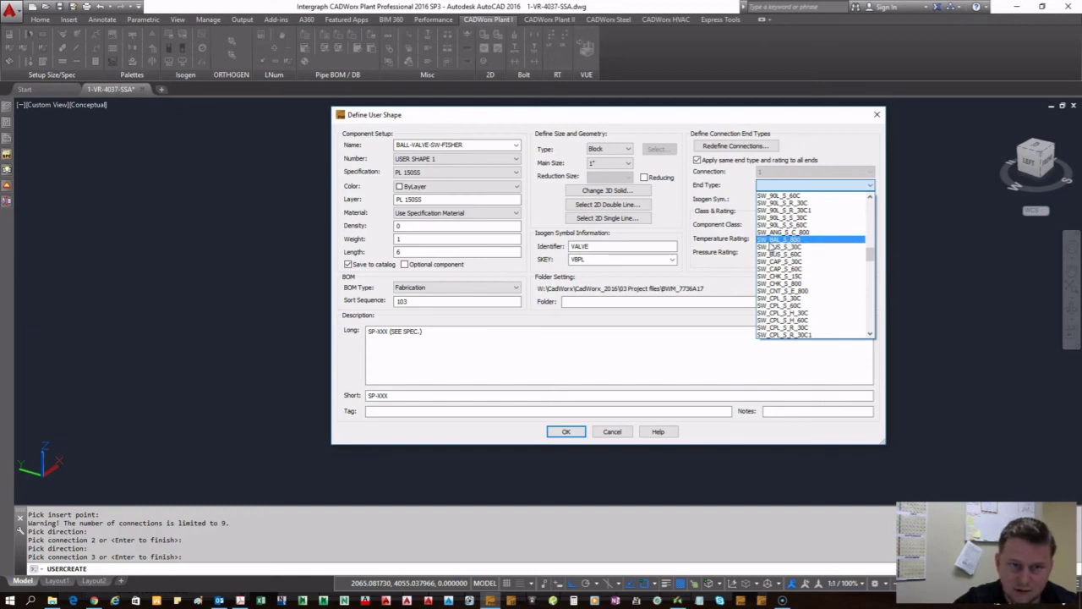
pyautogui.click(785, 241)
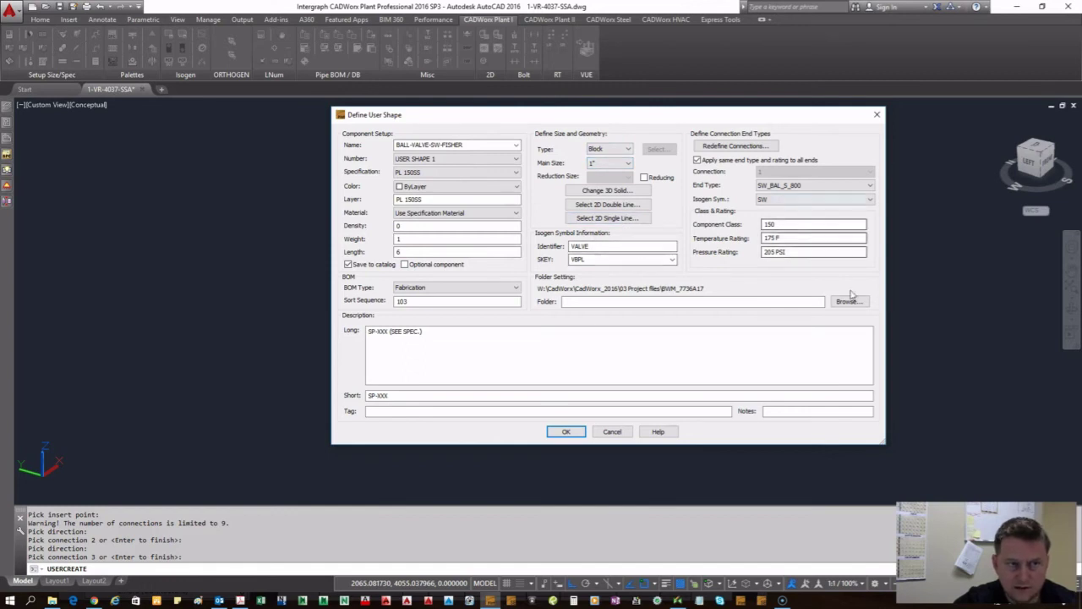
# - Keep specification PL 150SS, review the ratings and accept the BALL-VALVE-SW-FISHER shape with OK
pyautogui.click(399, 239)
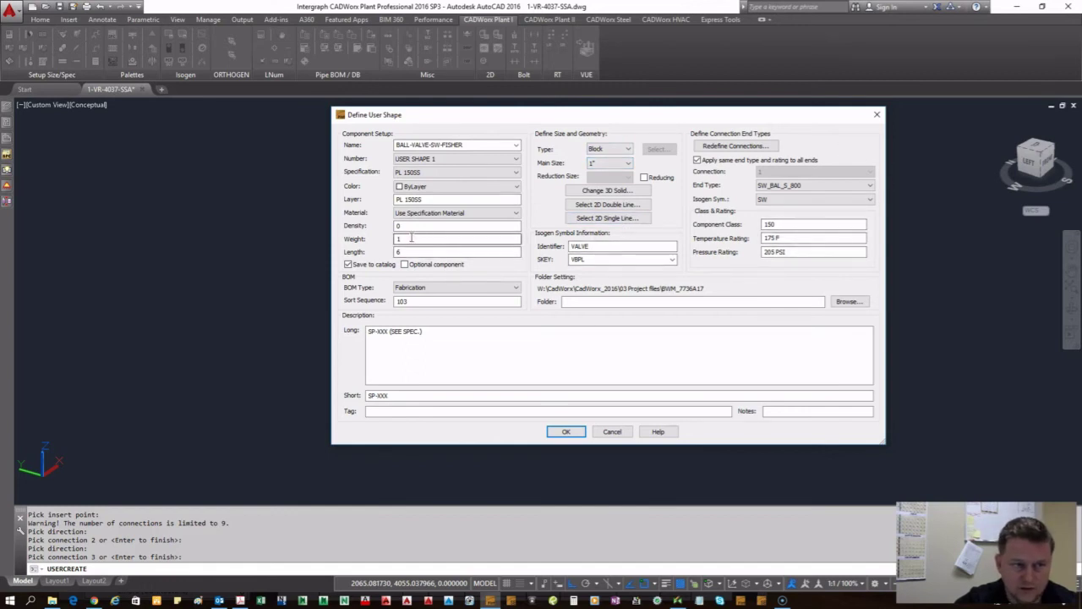
pyautogui.click(786, 225)
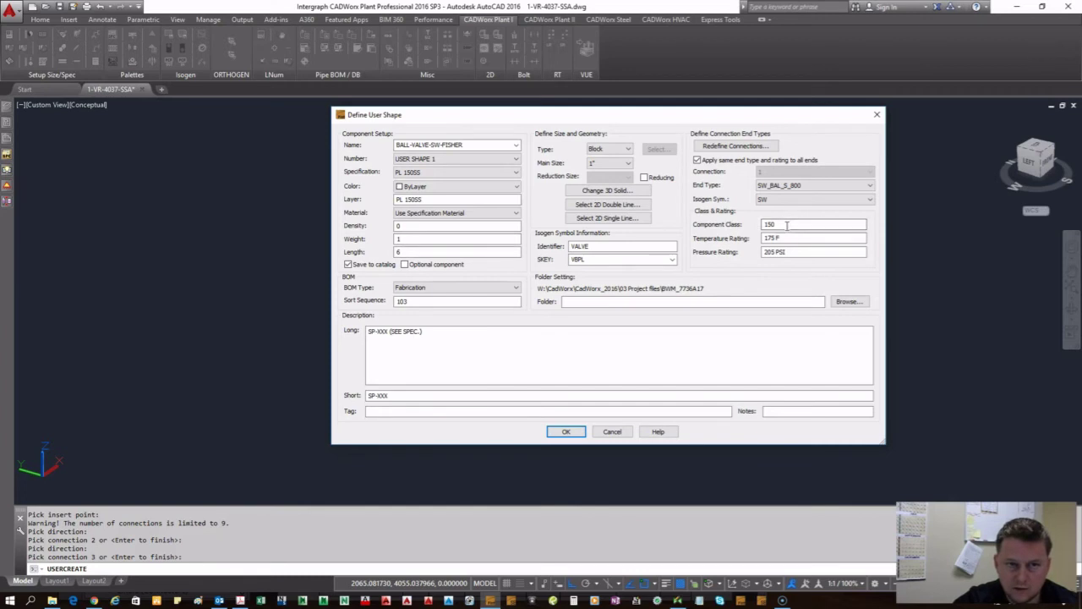
pyautogui.click(457, 172)
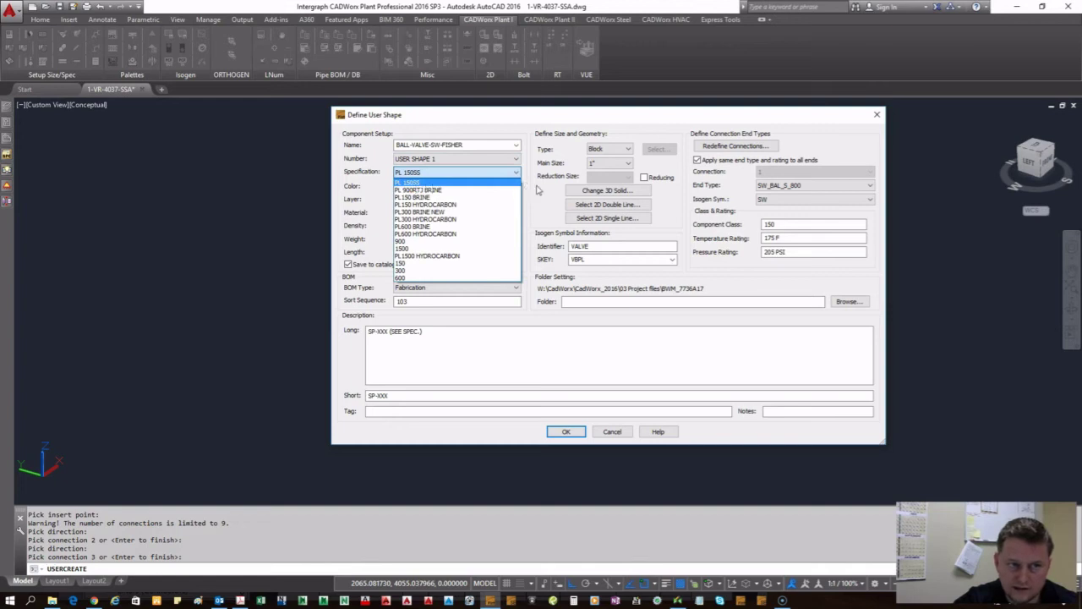
pyautogui.click(427, 183)
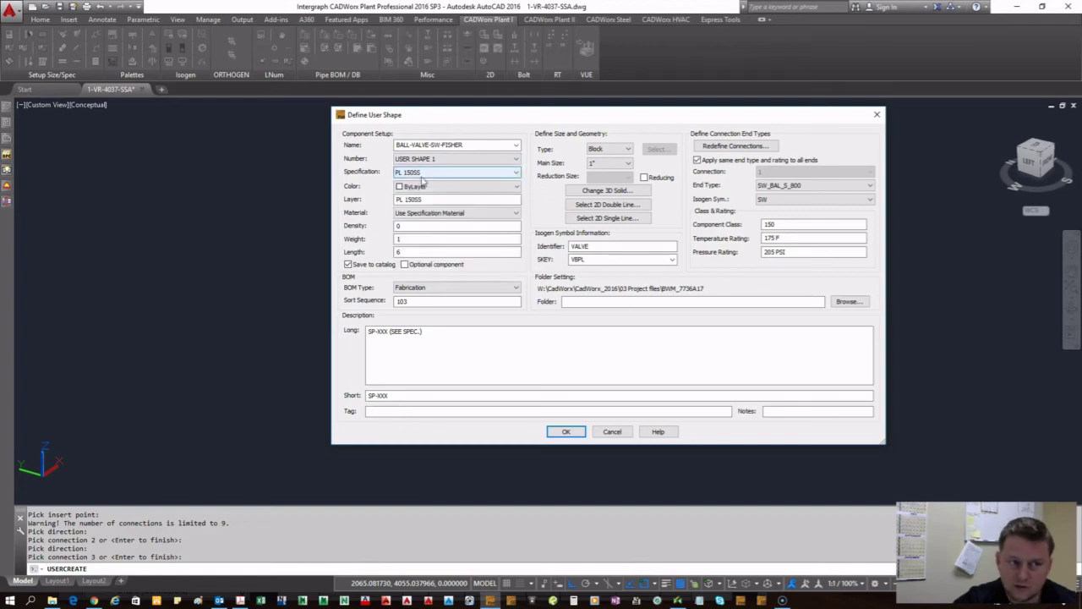
pyautogui.click(431, 188)
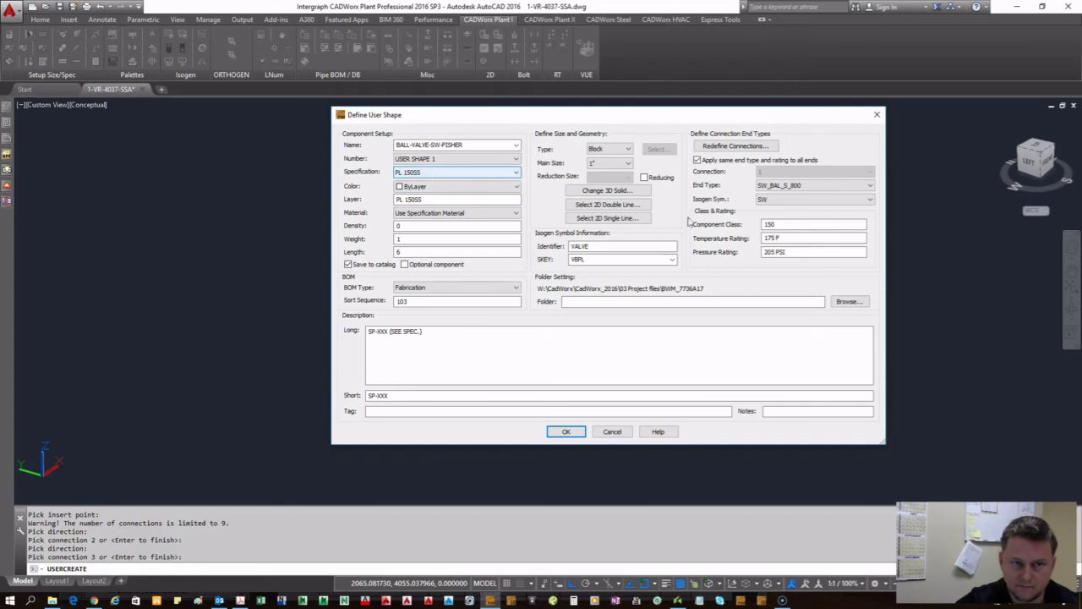
pyautogui.doubleClick(766, 224)
pyautogui.moveTo(795, 239); pyautogui.dragTo(761, 252)
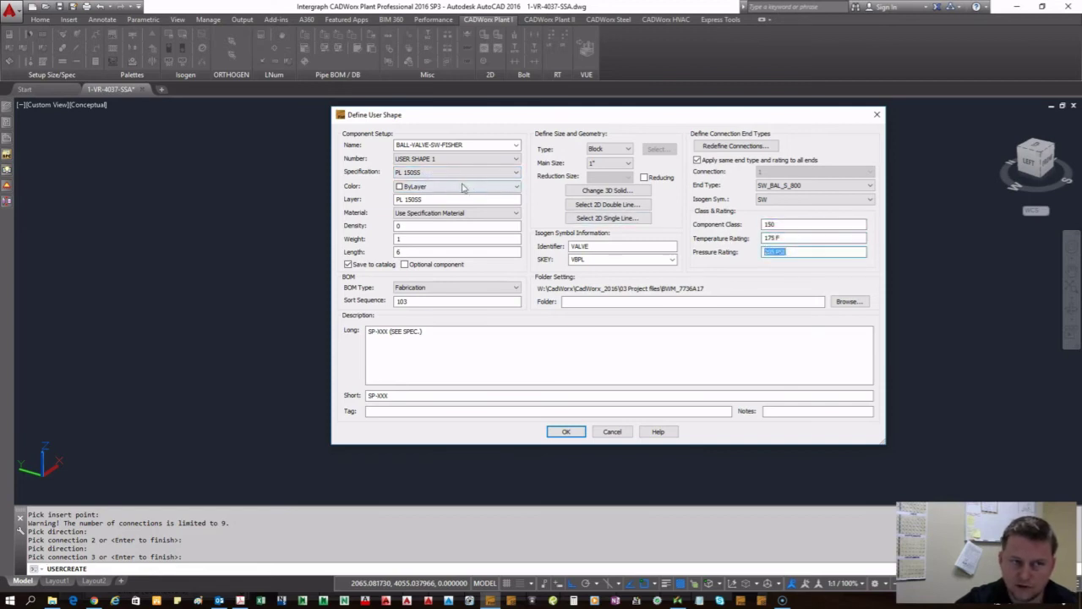
pyautogui.click(570, 431)
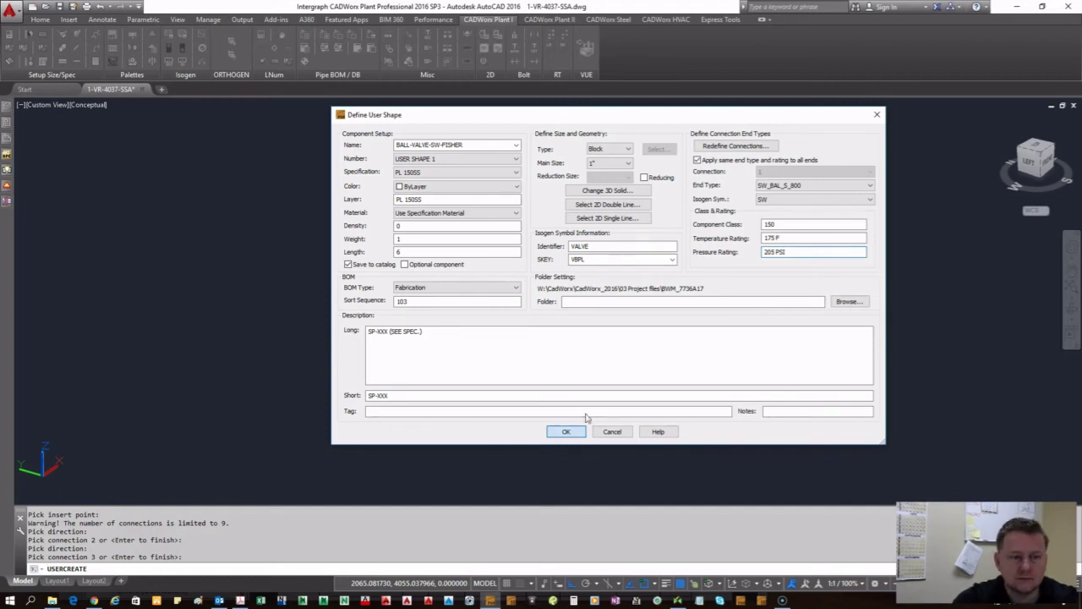
pyautogui.click(570, 432)
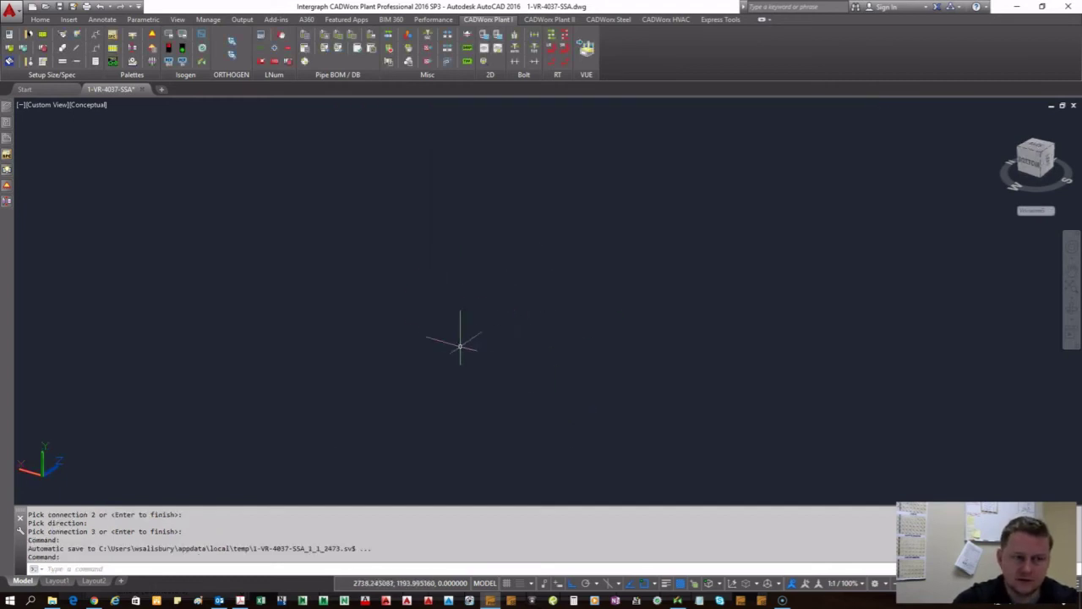
# - Switch the viewport visual style to 2D Wireframe and zoom in on the valves along the pipe run
pyautogui.scroll(-2, 372, 317)
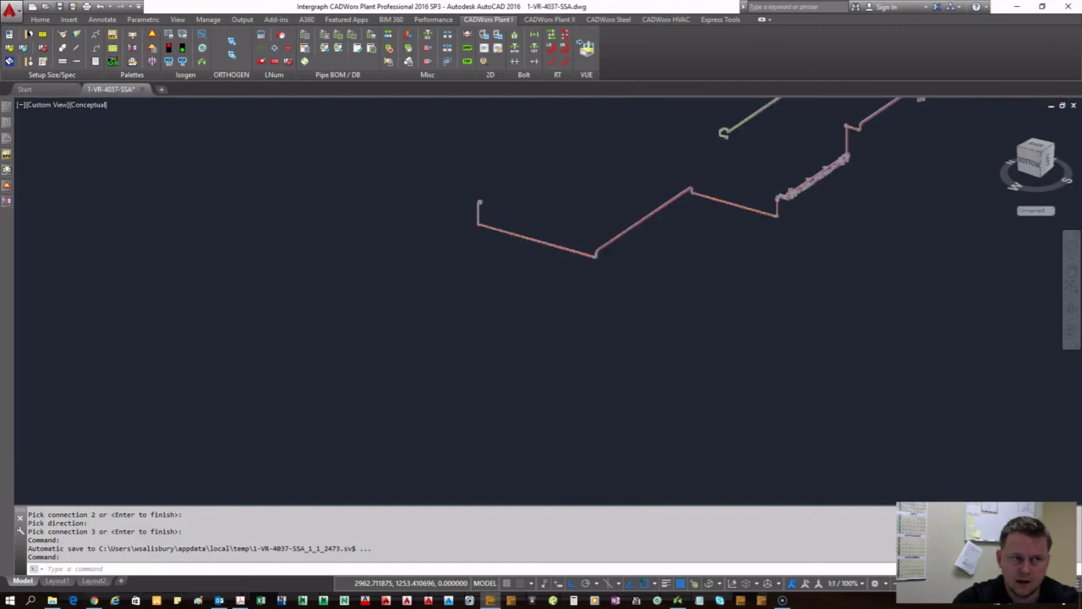
pyautogui.moveTo(821, 251); pyautogui.dragTo(571, 401, button='middle')
pyautogui.click(89, 104)
pyautogui.click(167, 137)
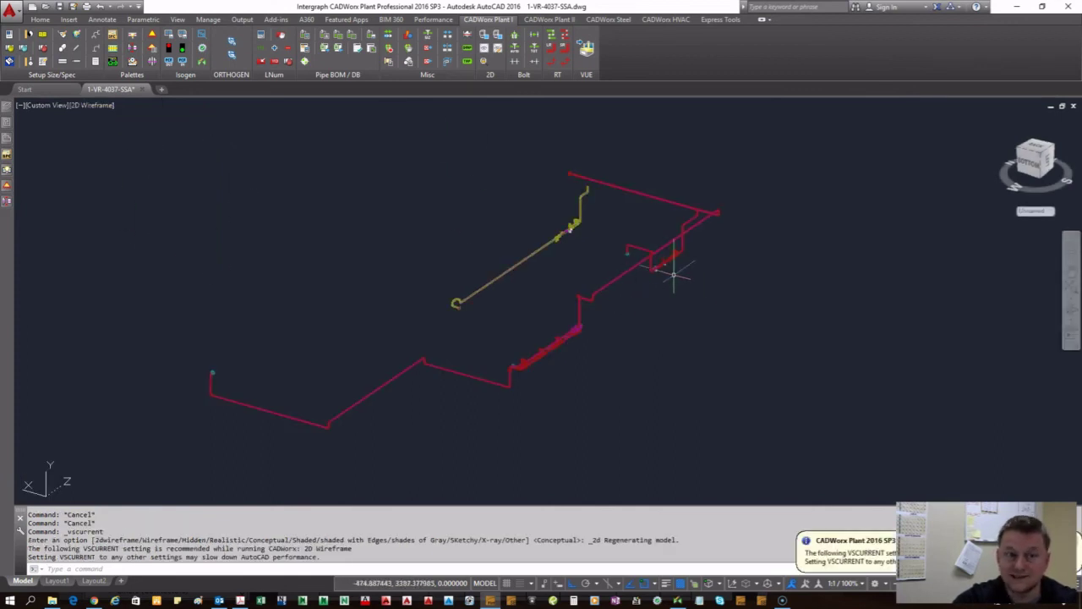
pyautogui.scroll(5, 648, 270)
pyautogui.scroll(3, 800, 189)
pyautogui.scroll(-8, 846, 207)
pyautogui.scroll(8, 726, 167)
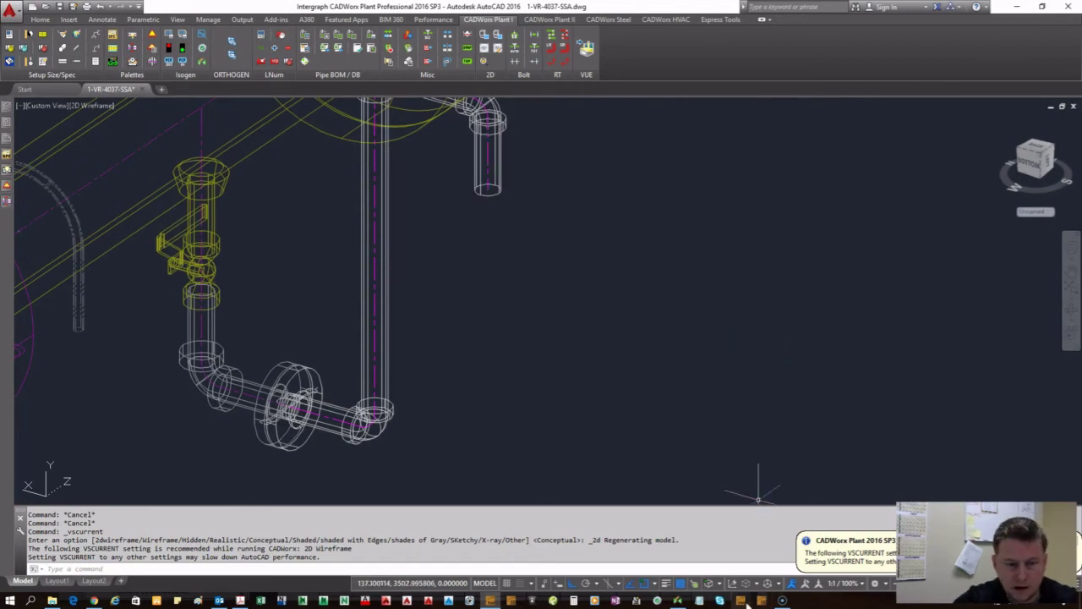
# - Open BW.prj from the spec editor's recent list and select the PL 150SS specification
pyautogui.rightClick(512, 601)
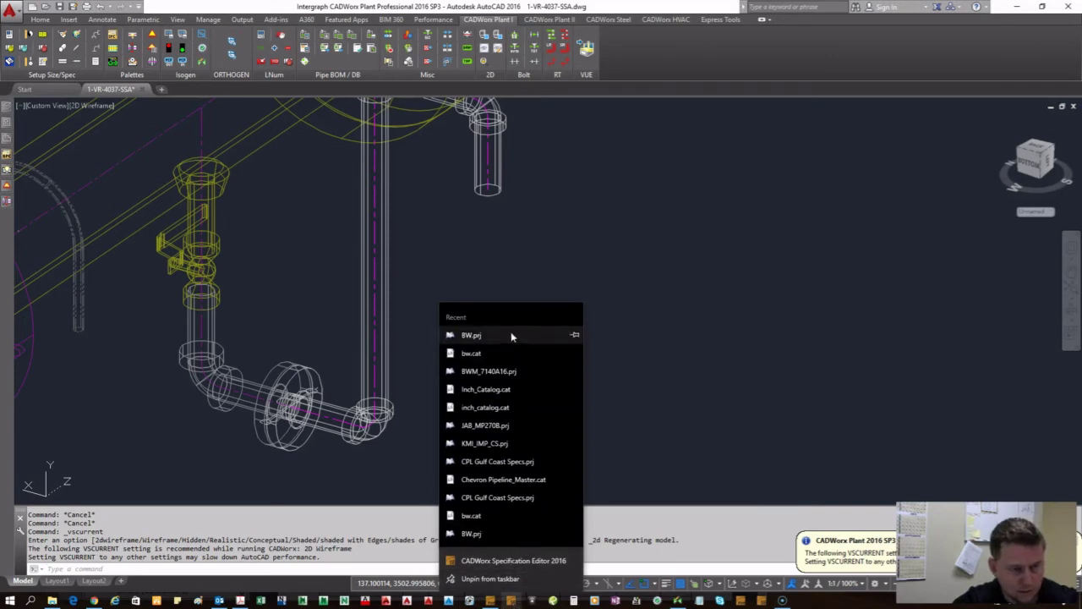
pyautogui.click(484, 335)
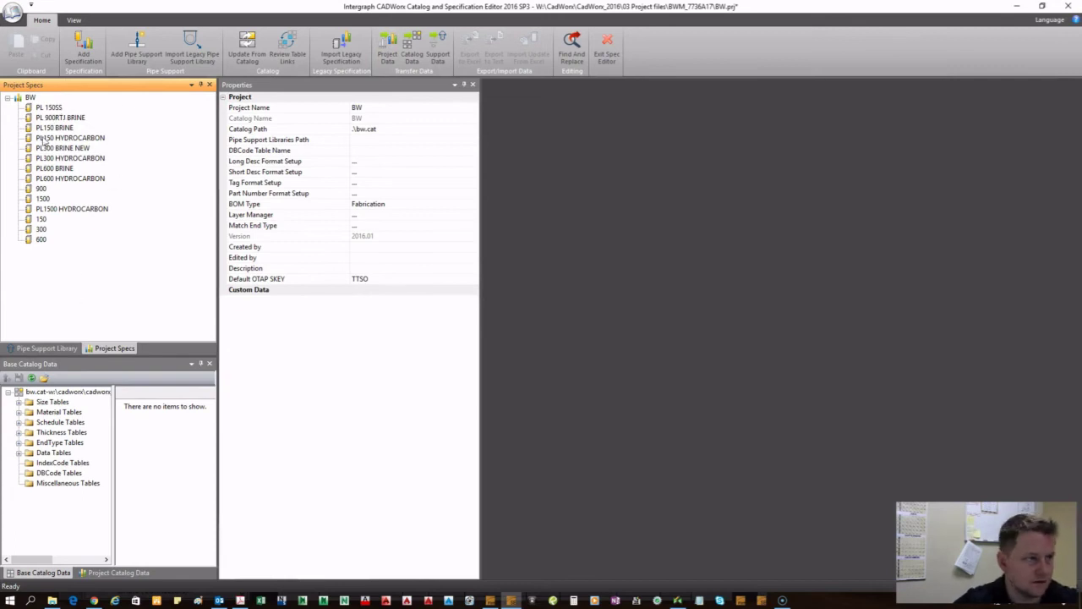
pyautogui.click(29, 98)
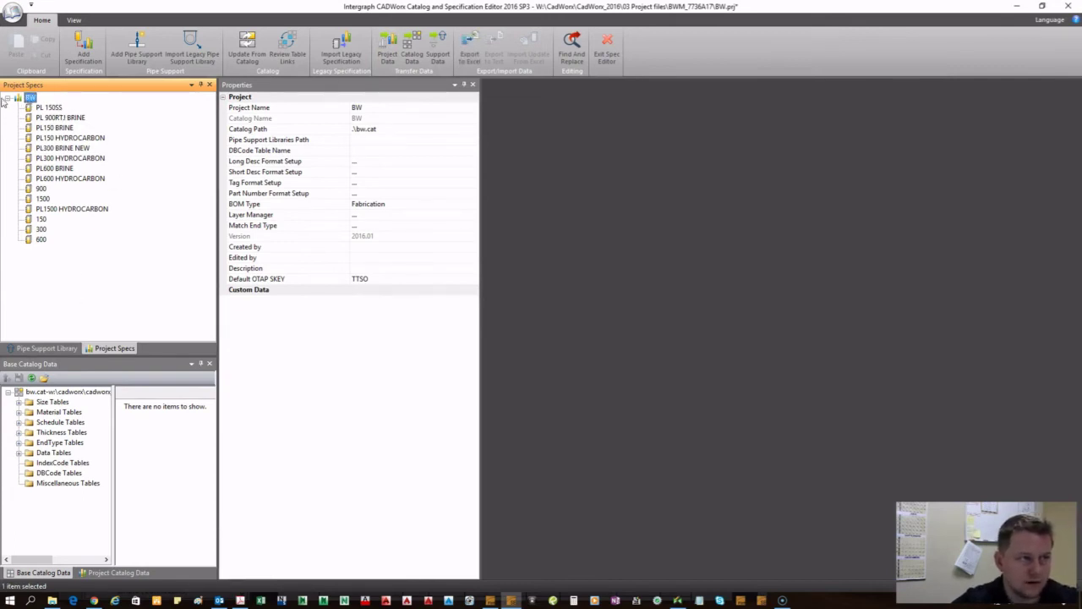
pyautogui.click(53, 111)
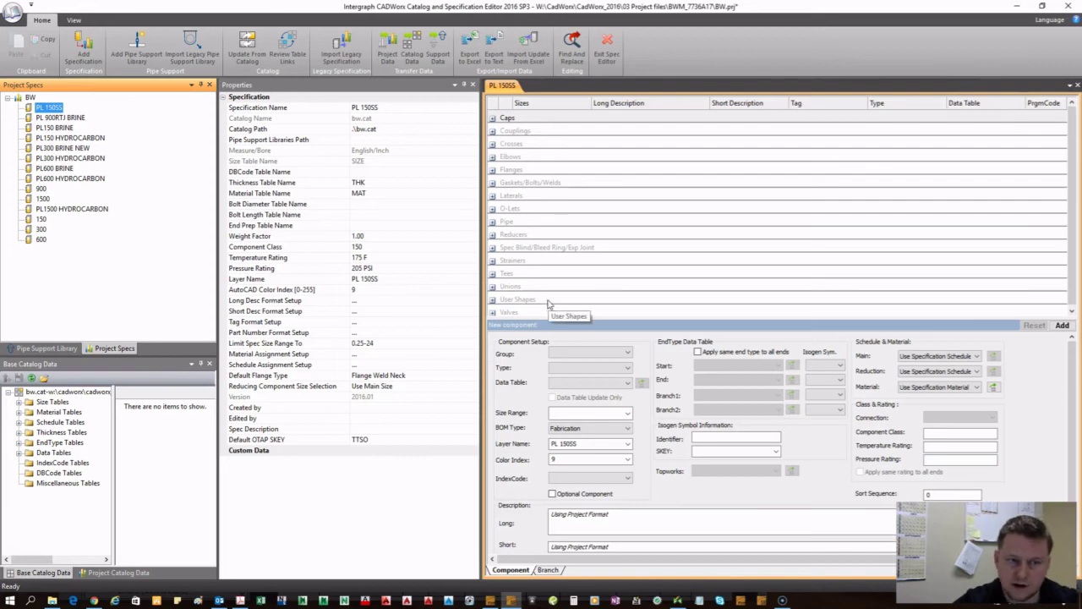
# - Open the bw.cat base catalog in the Catalog Editor
pyautogui.moveTo(508, 325); pyautogui.dragTo(506, 381)
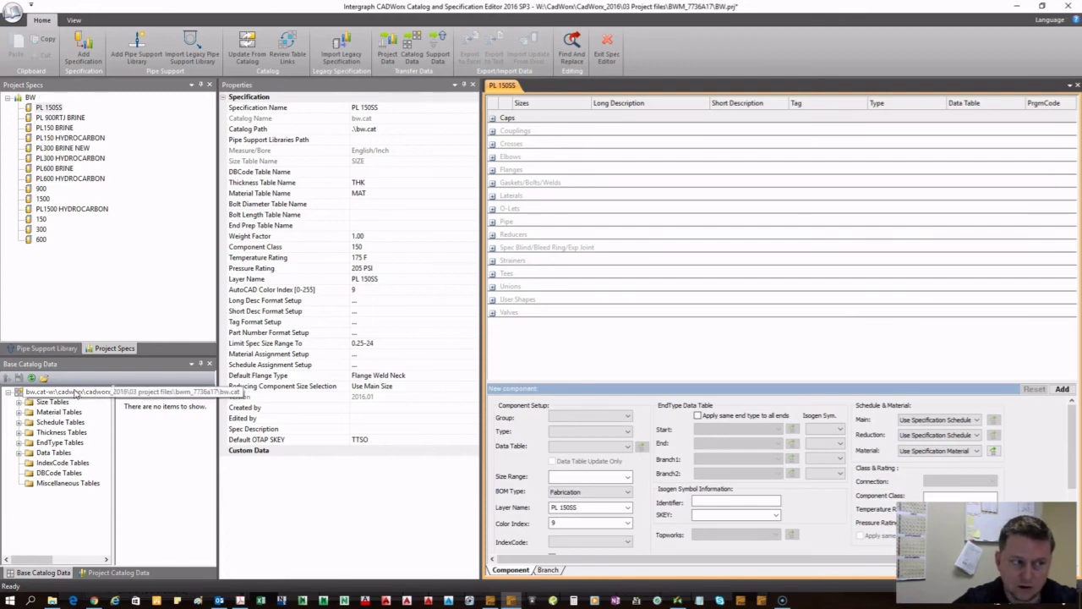
pyautogui.click(47, 391)
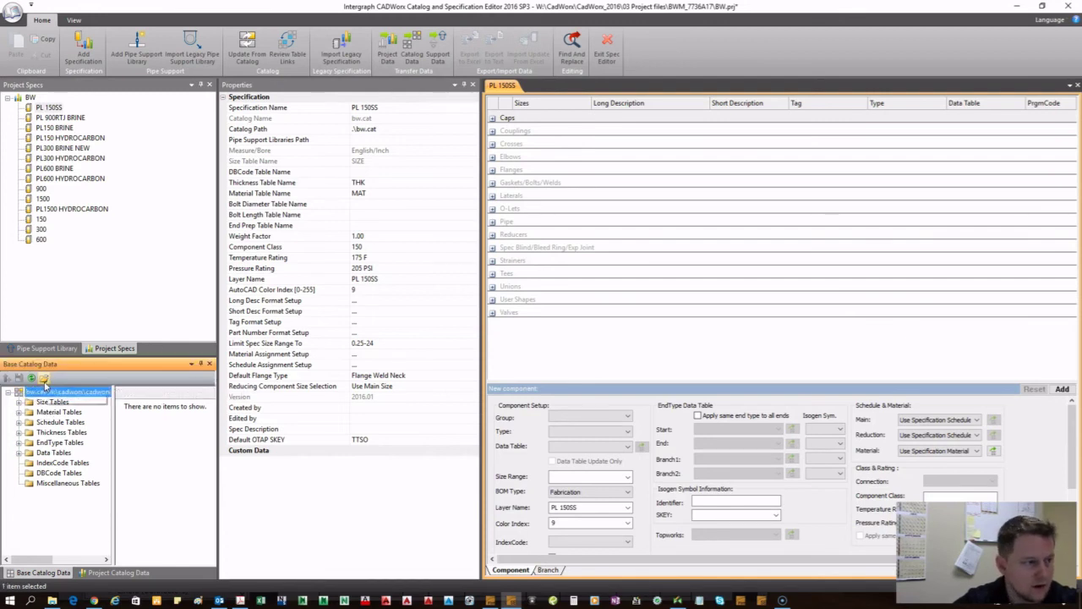
pyautogui.click(546, 269)
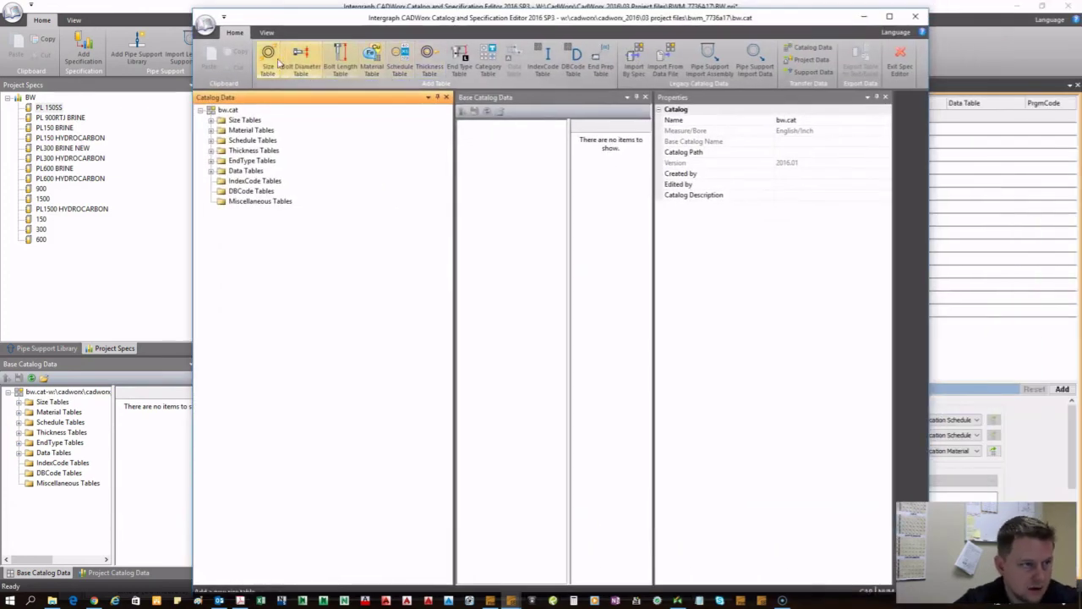
# - Expand Data Tables > User Shapes > User1 and select the BALL-VALVE-SW-FISHER table
pyautogui.click(210, 171)
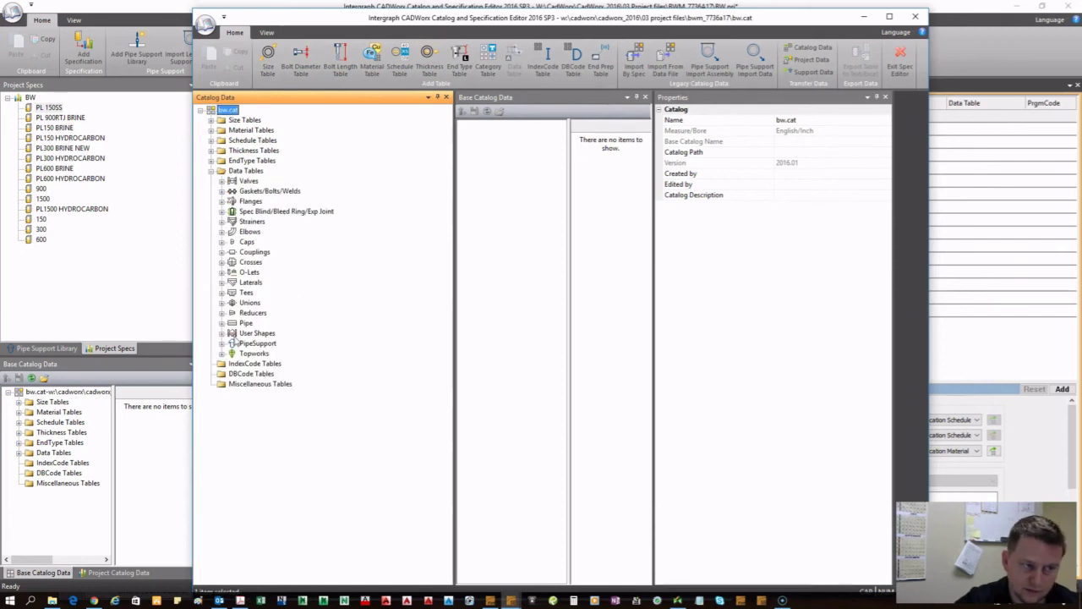
pyautogui.click(222, 333)
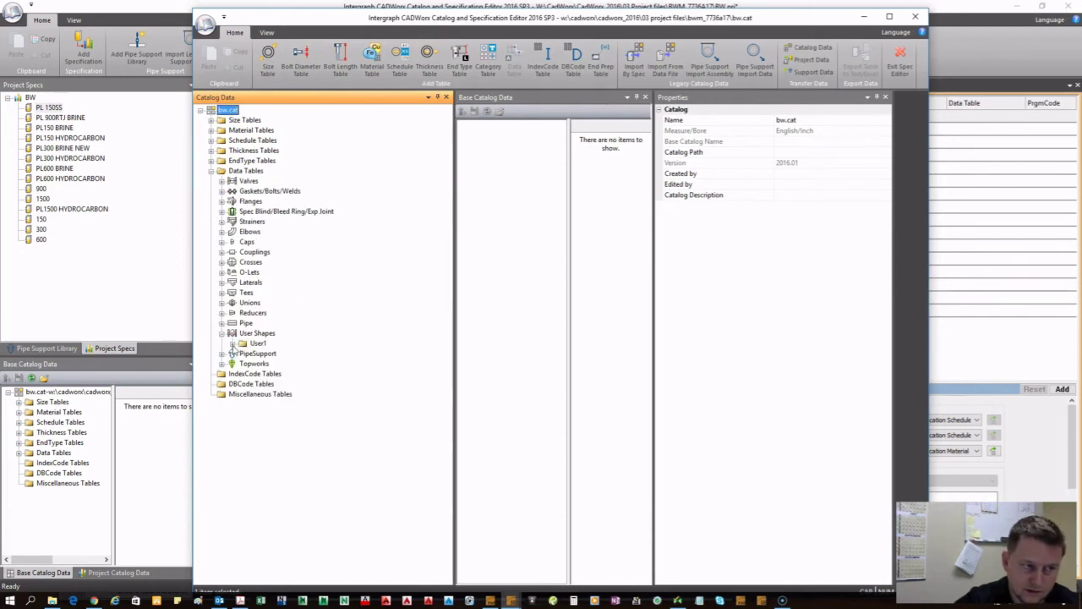
pyautogui.click(233, 344)
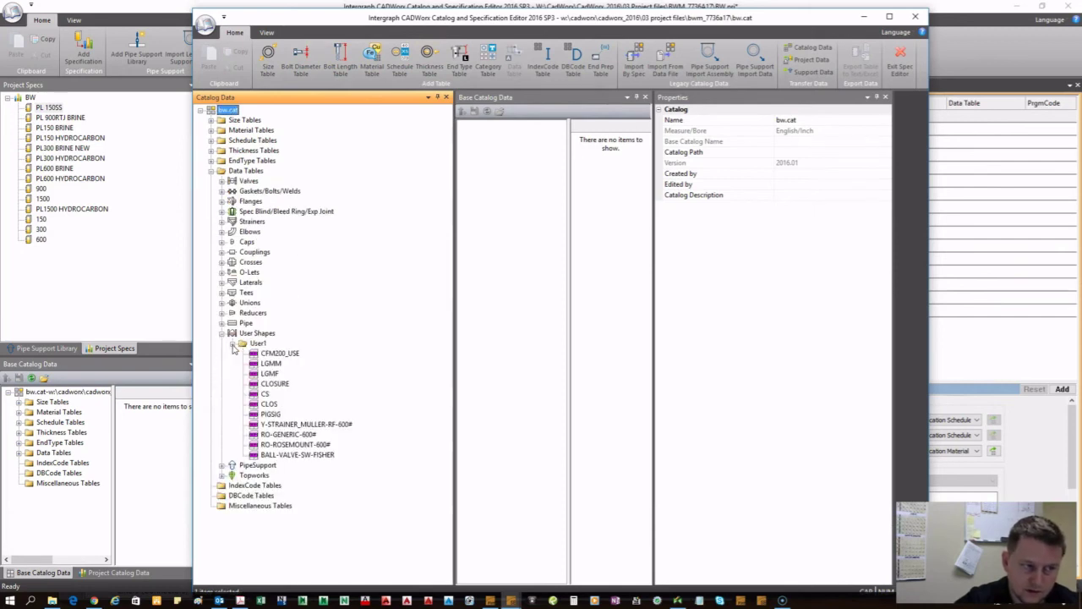
pyautogui.click(292, 455)
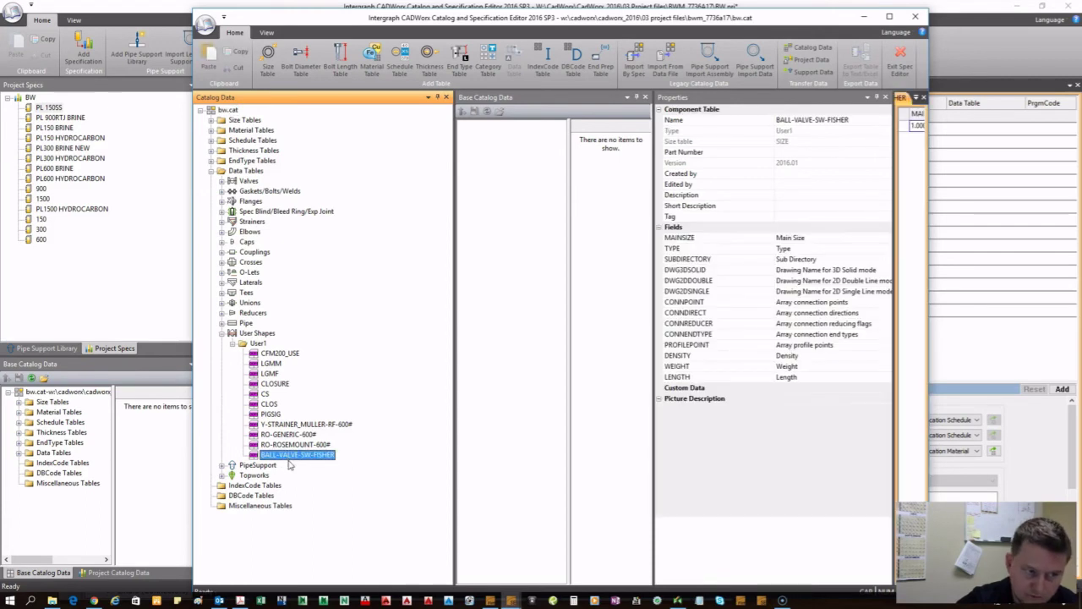
# - Close the Base Catalog Data panel, widen the table area and maximize the editor window
pyautogui.click(645, 98)
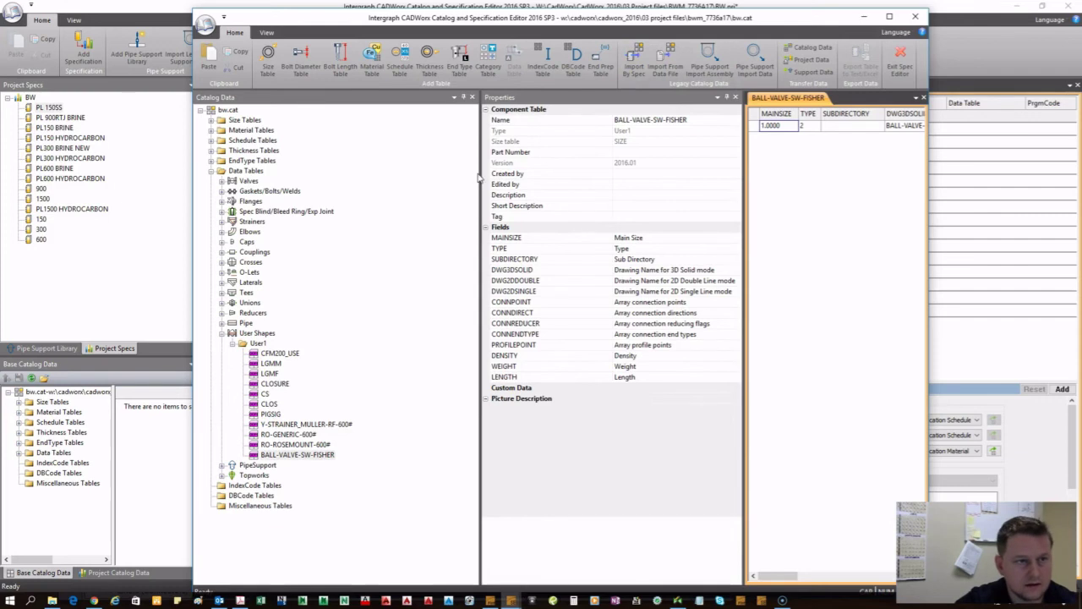
pyautogui.moveTo(480, 173); pyautogui.dragTo(372, 173)
pyautogui.doubleClick(450, 19)
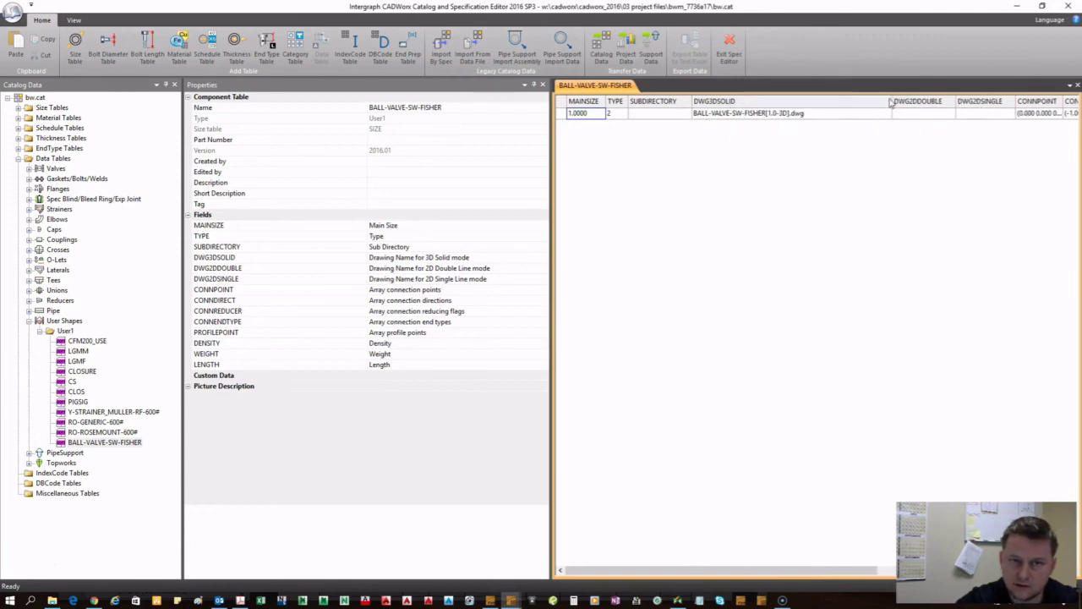
# - Check the ball valve's DWG3DSOLID drawing and CONNPOINT values, then exit back to PL 150SS
pyautogui.moveTo(893, 101); pyautogui.dragTo(817, 100)
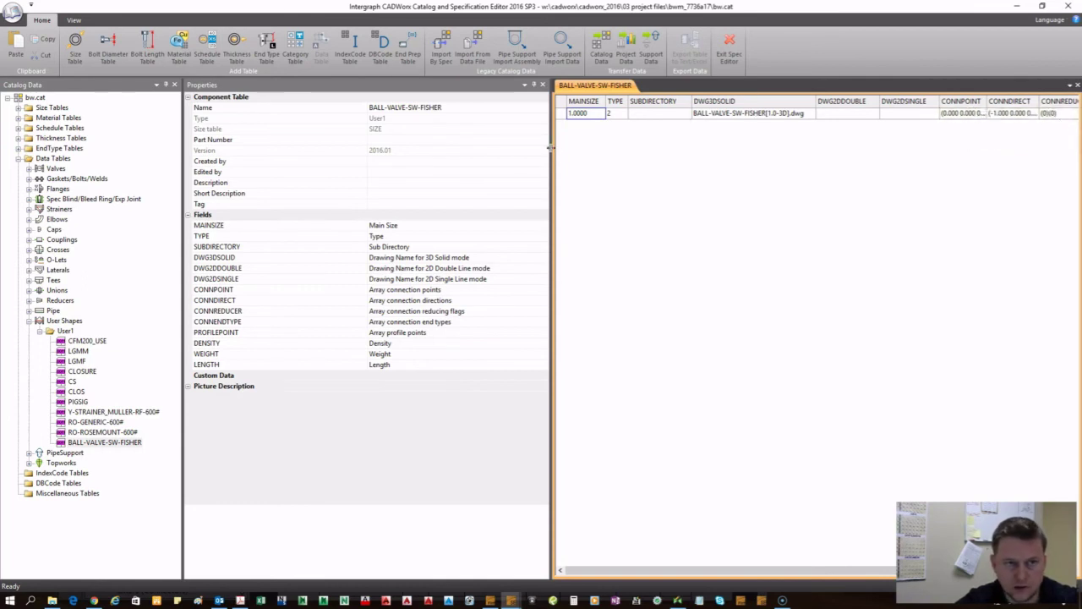
pyautogui.moveTo(551, 148); pyautogui.dragTo(378, 150)
pyautogui.click(608, 117)
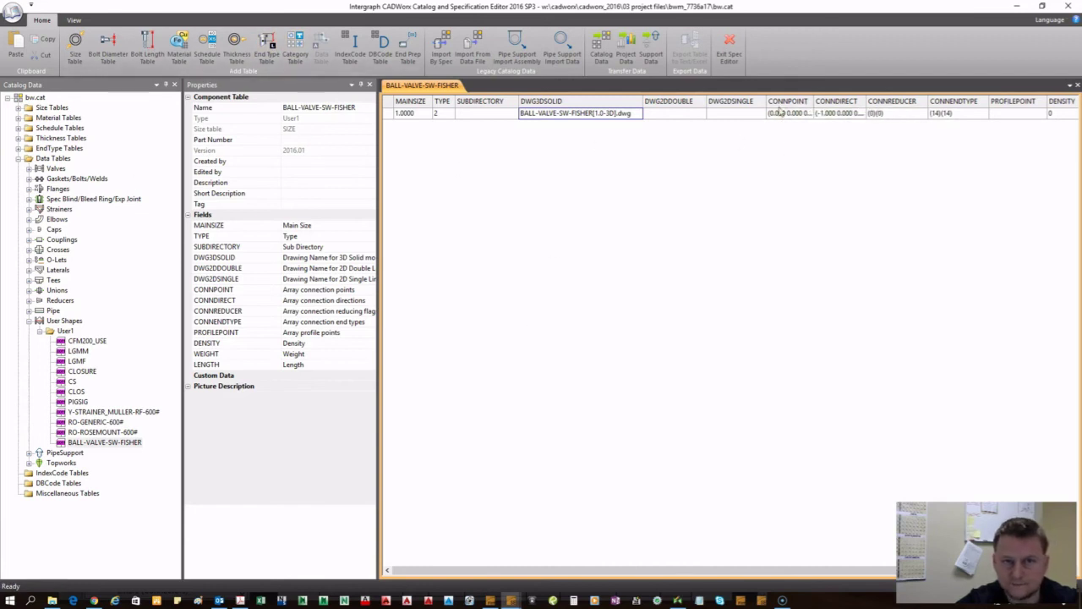
pyautogui.click(785, 117)
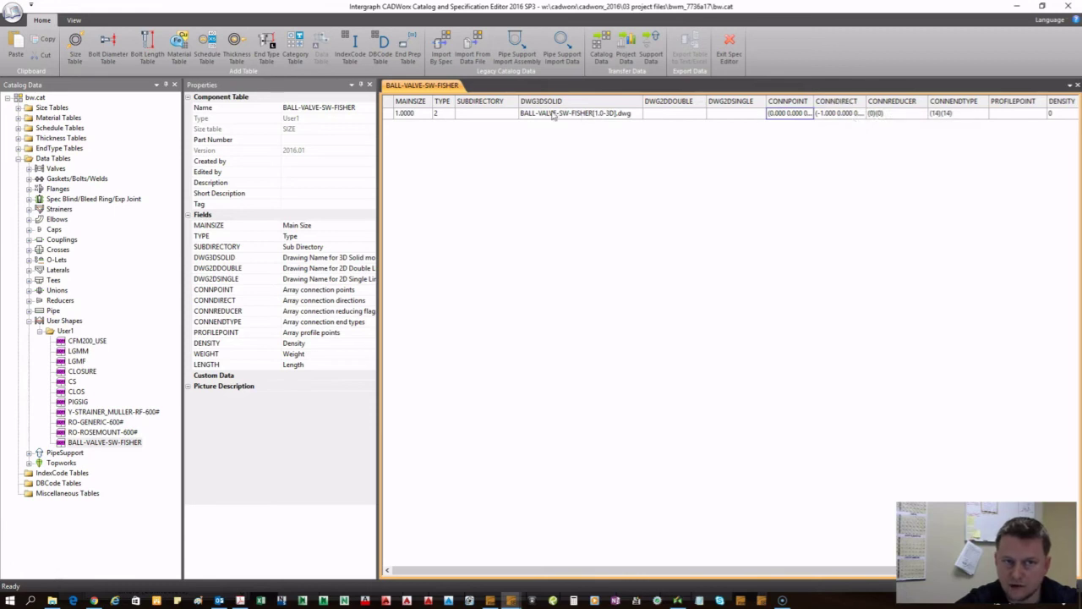
pyautogui.click(729, 46)
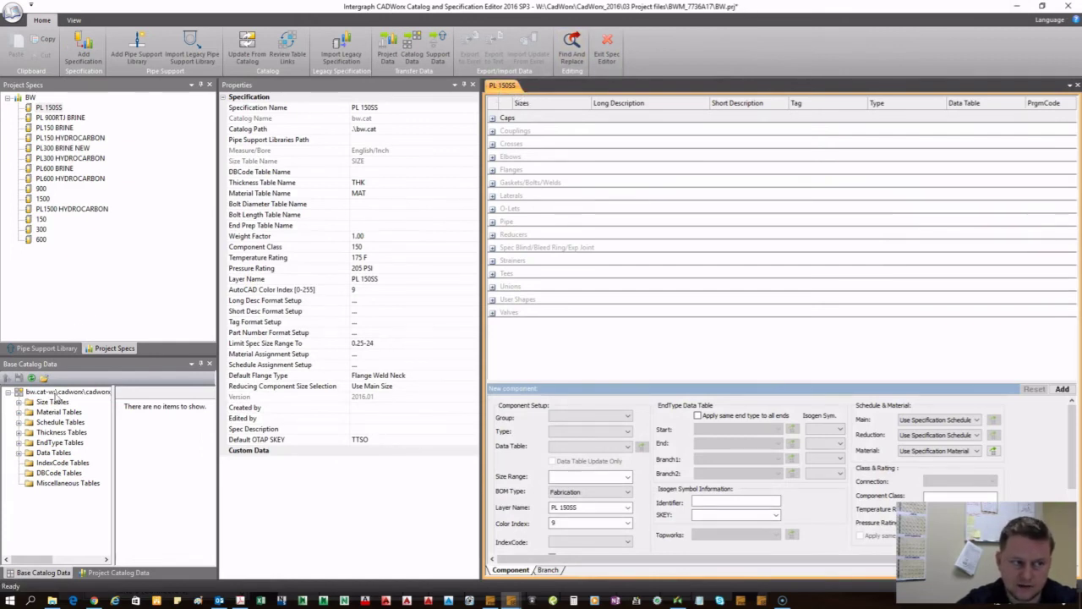
# - Expand PL 150SS User Shapes and load the BALL-VALVE-SW-FISHER User1 row for editing
pyautogui.click(495, 301)
pyautogui.moveTo(613, 315)
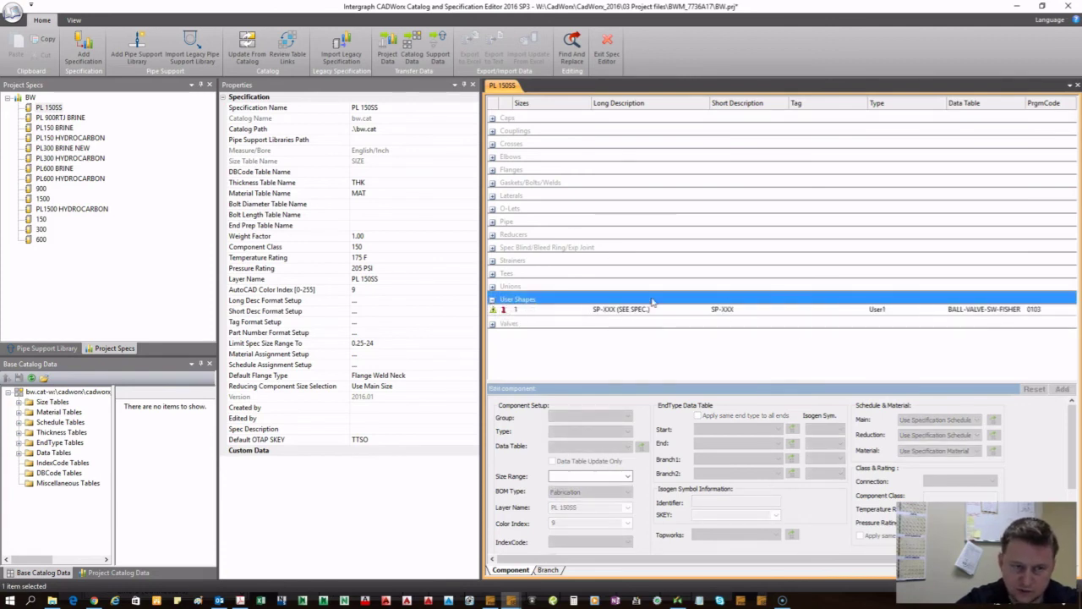
pyautogui.click(633, 309)
pyautogui.moveTo(494, 316)
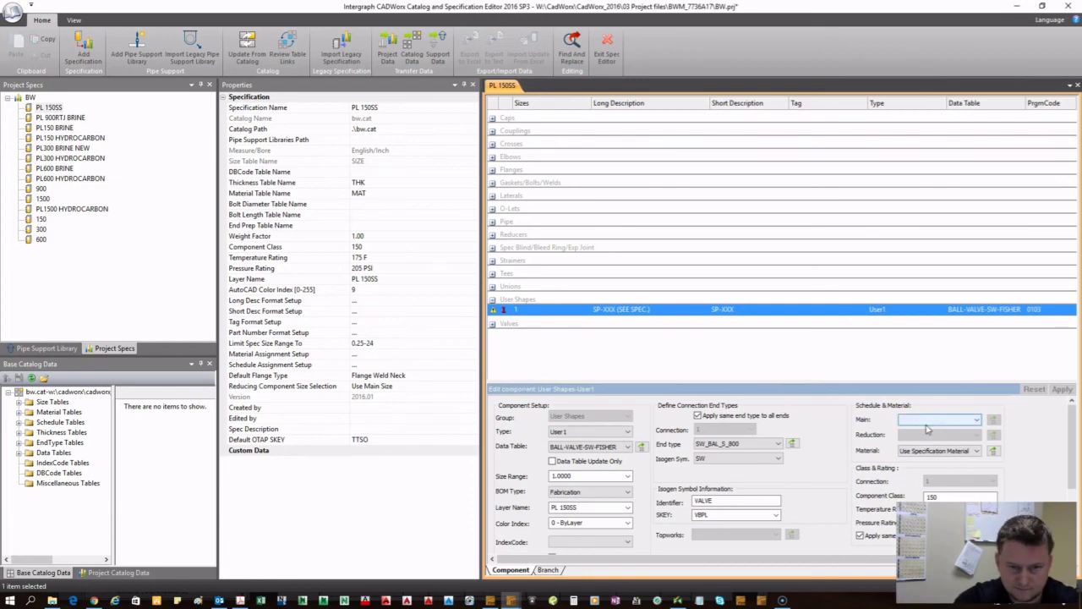
# - Set the ball valve's main schedule to Use Pipe Schedule and apply it
pyautogui.click(927, 422)
pyautogui.scroll(2, 927, 427)
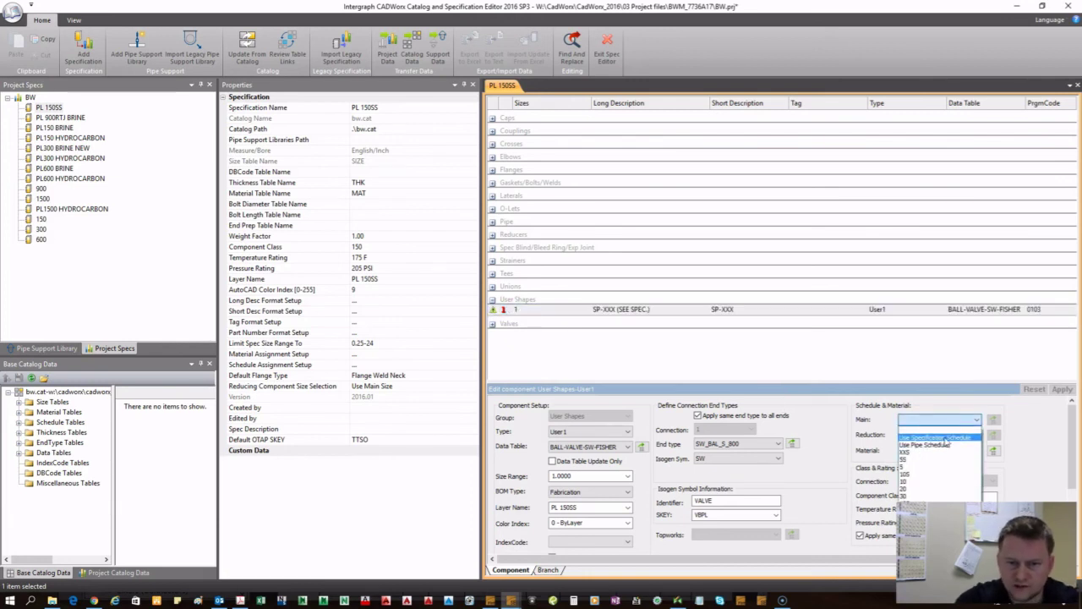
pyautogui.click(946, 441)
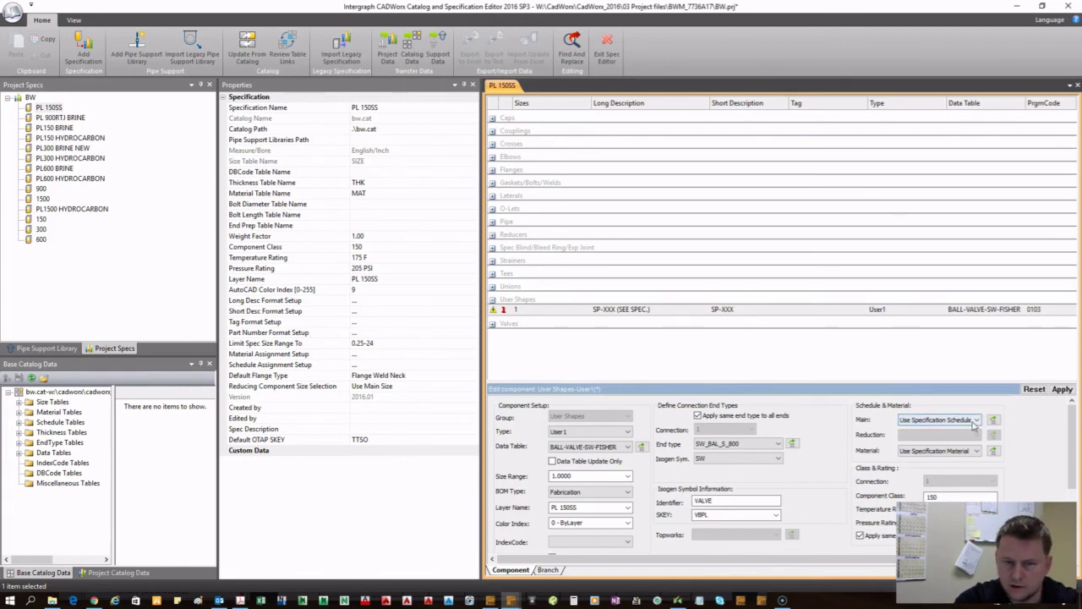
pyautogui.click(955, 419)
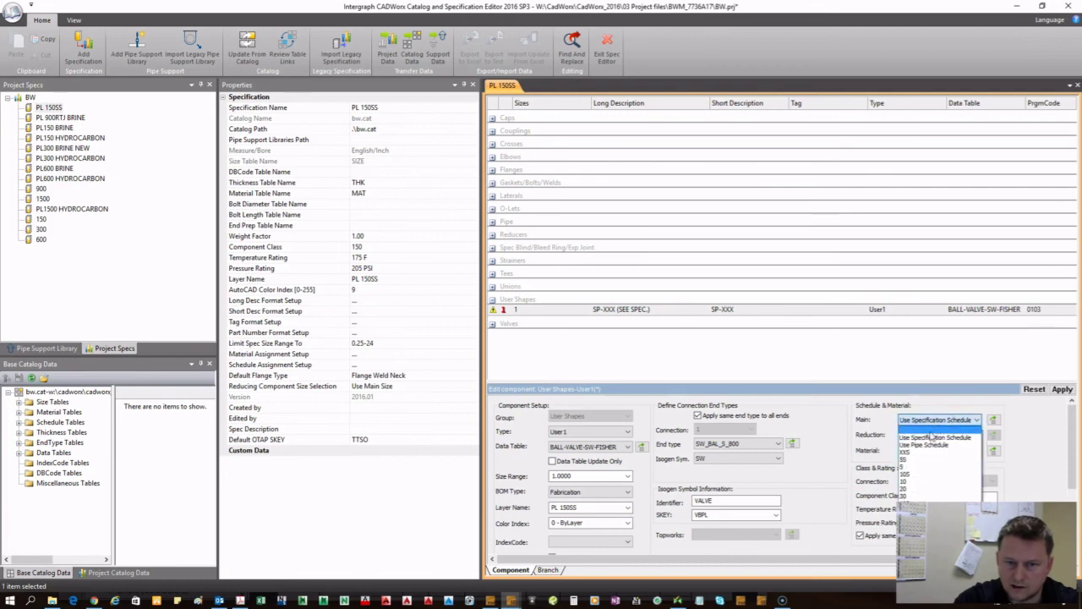
pyautogui.click(930, 446)
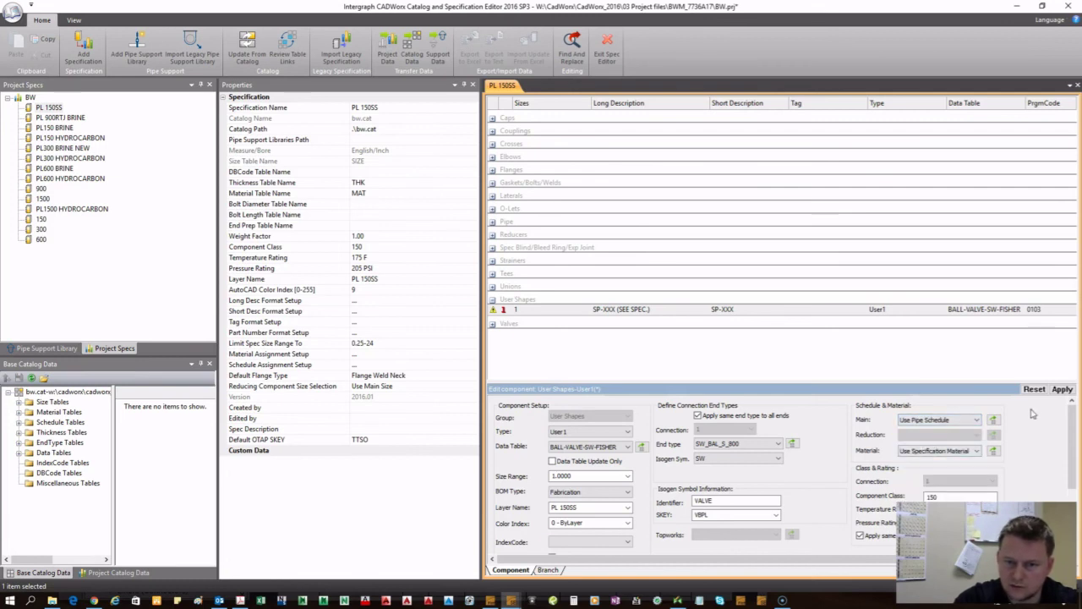
pyautogui.click(1062, 390)
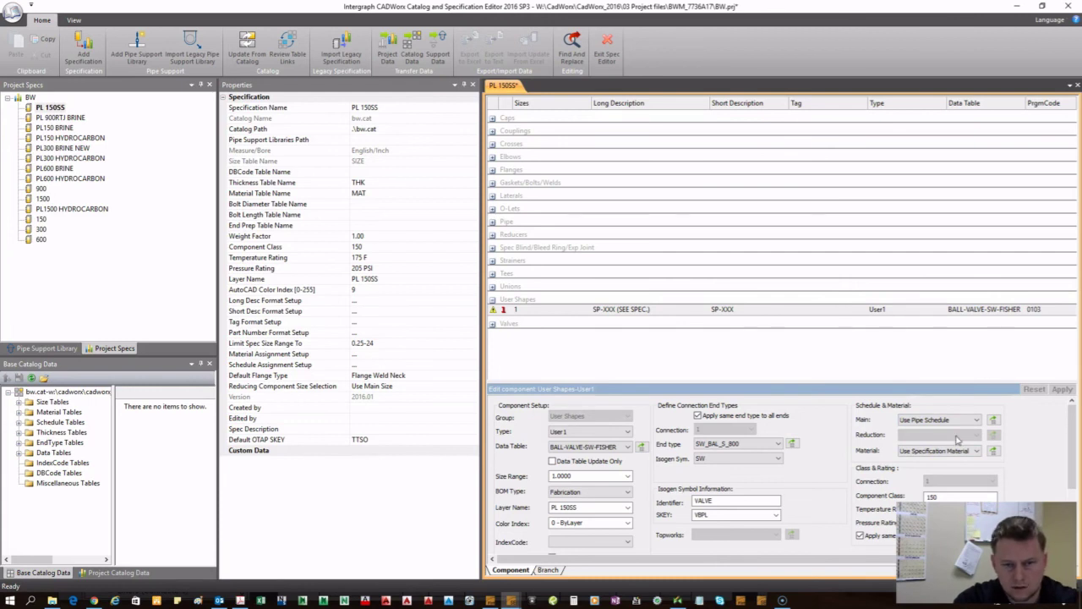
# - Set the material to NOT SPECIFIED, apply it, and look up the MAT table
pyautogui.click(935, 457)
pyautogui.click(934, 473)
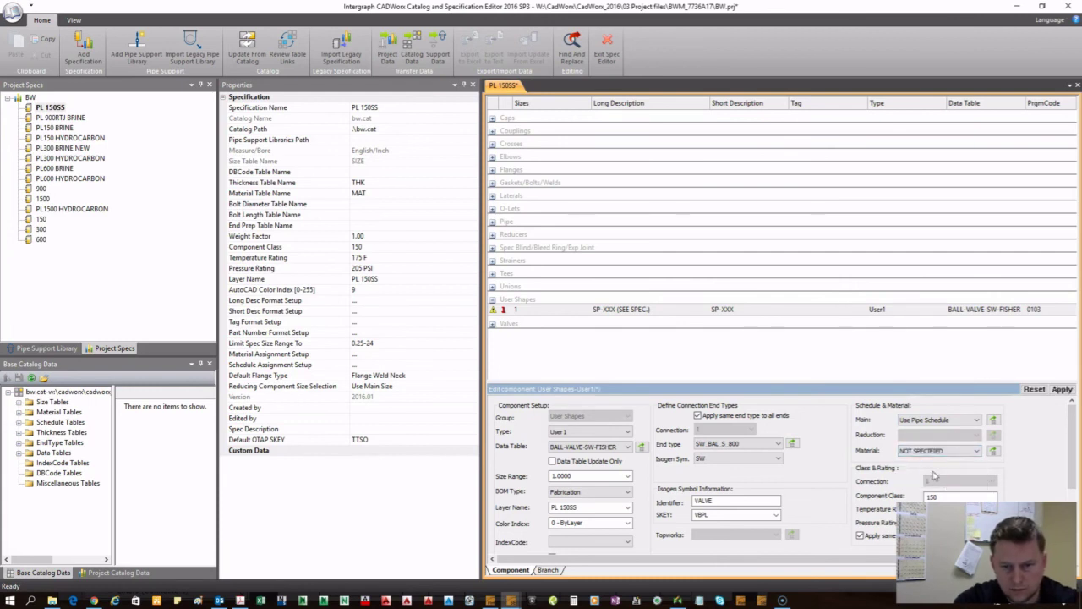
pyautogui.click(948, 451)
pyautogui.click(981, 453)
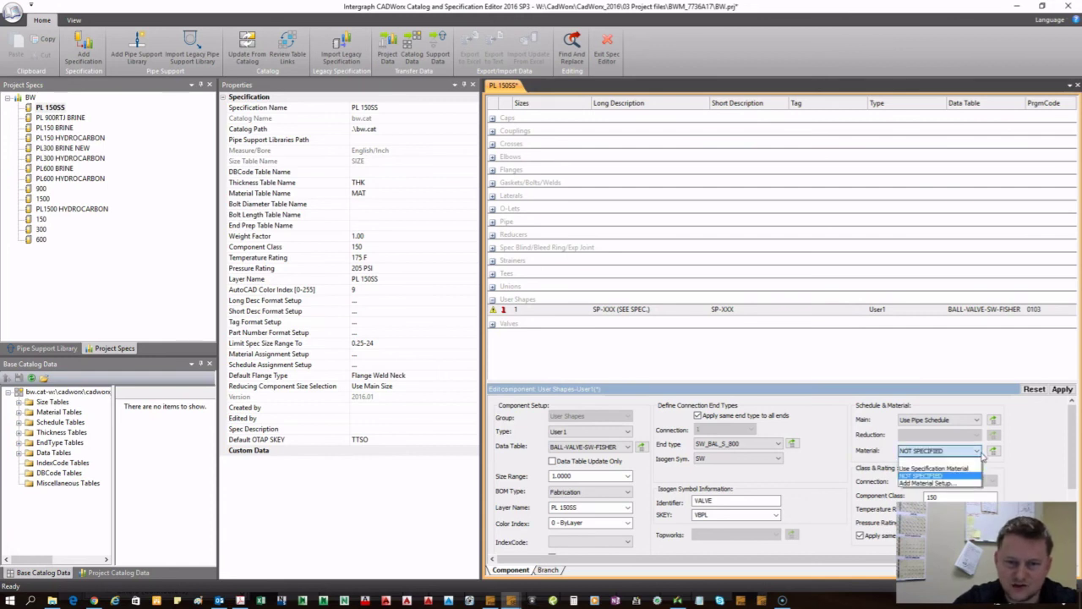
pyautogui.click(924, 470)
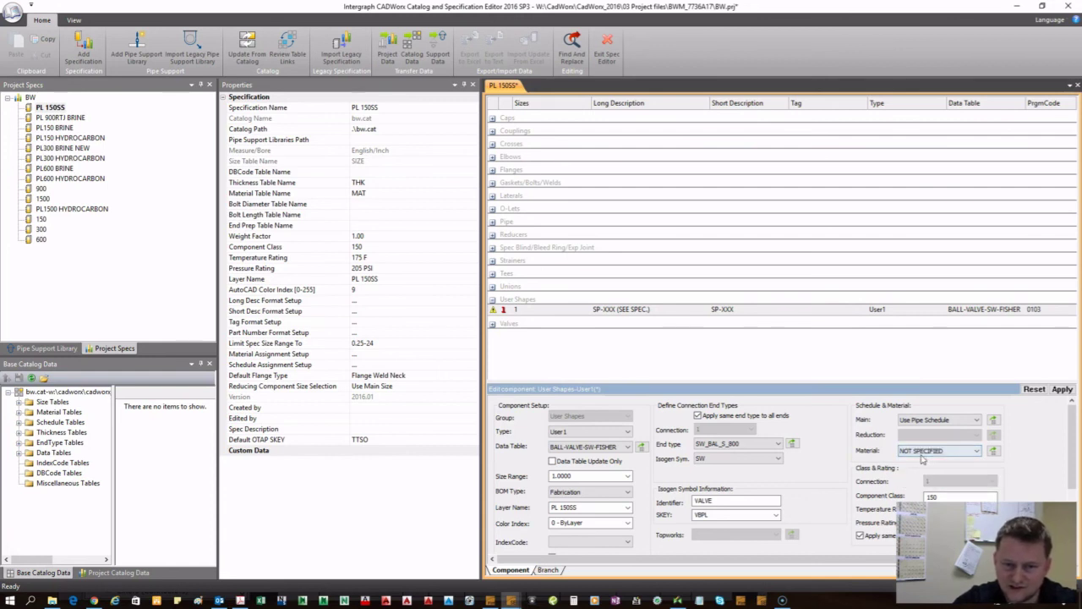
pyautogui.click(1062, 389)
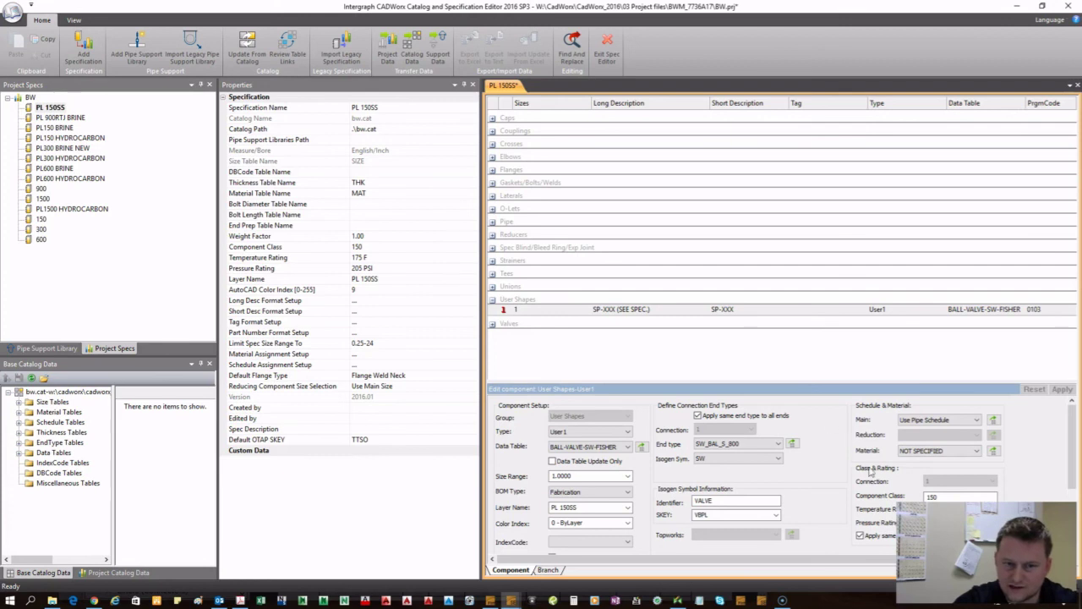
pyautogui.click(964, 455)
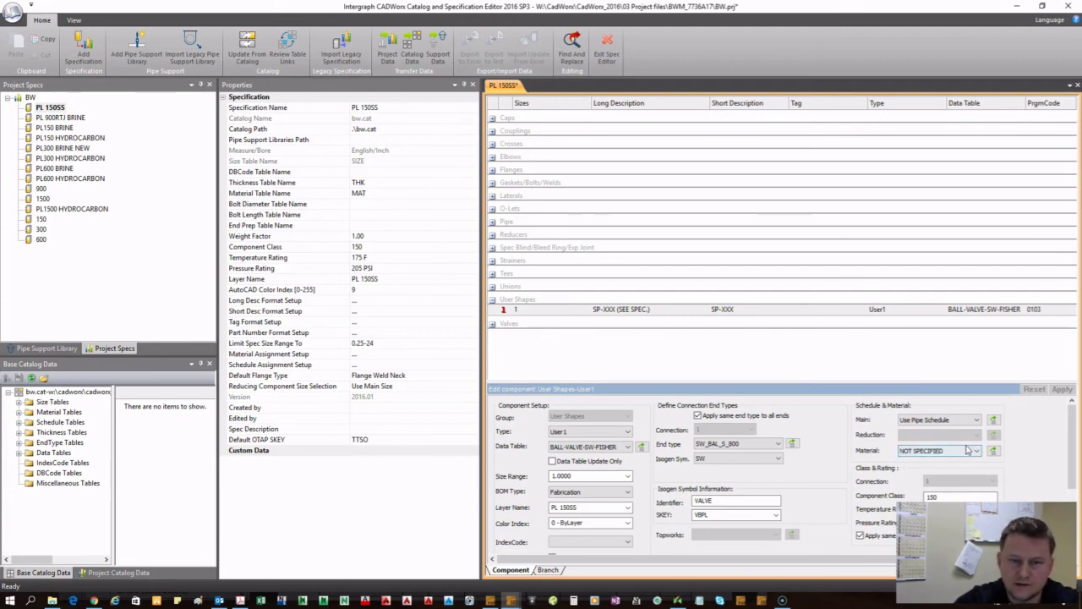
pyautogui.click(995, 452)
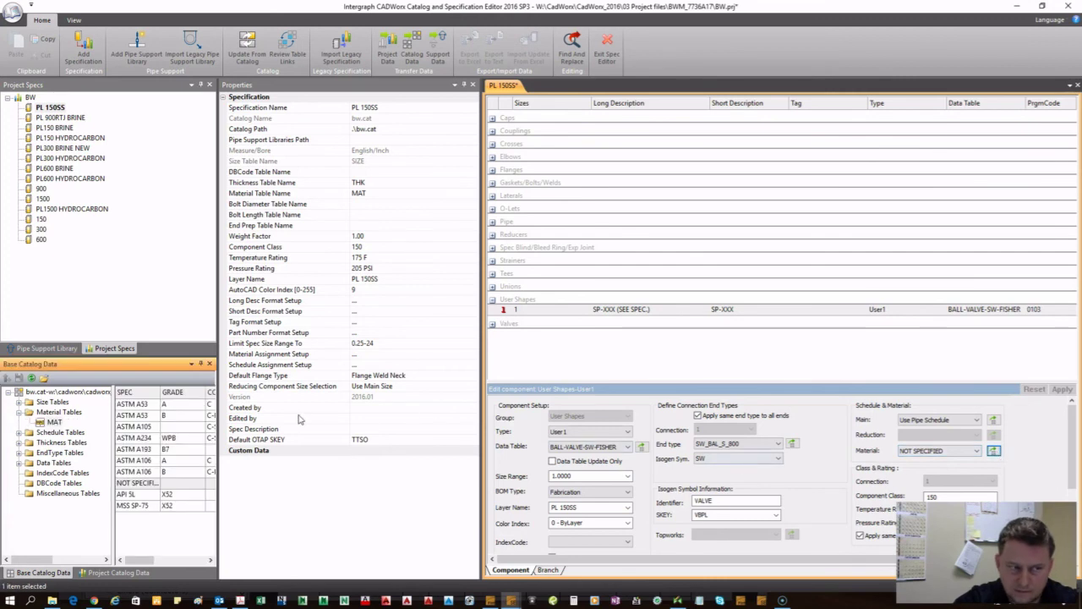
pyautogui.click(53, 423)
pyautogui.moveTo(217, 407); pyautogui.dragTo(338, 407)
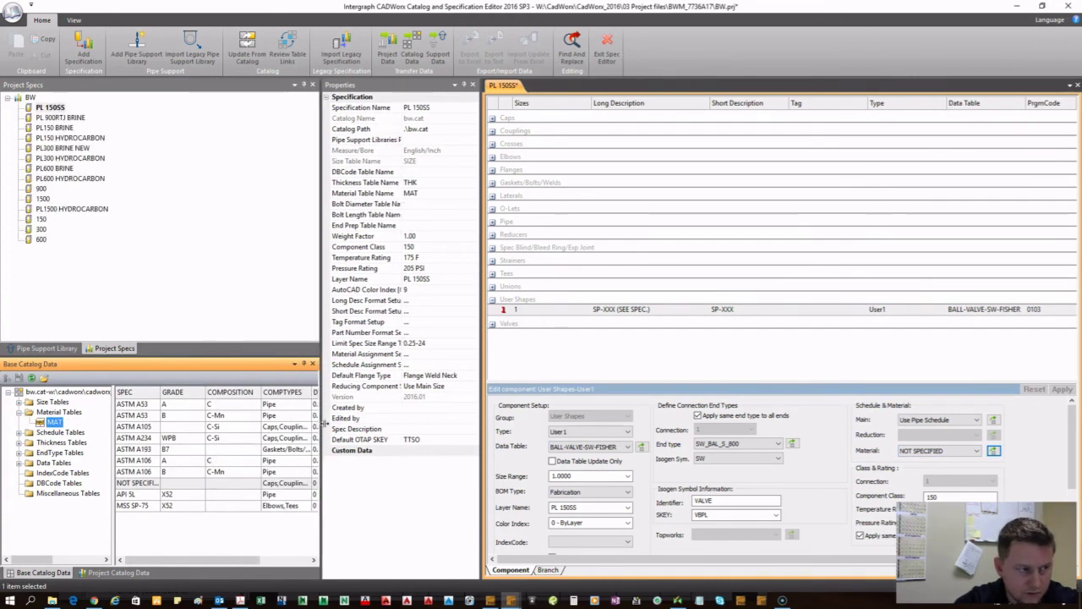
pyautogui.click(54, 422)
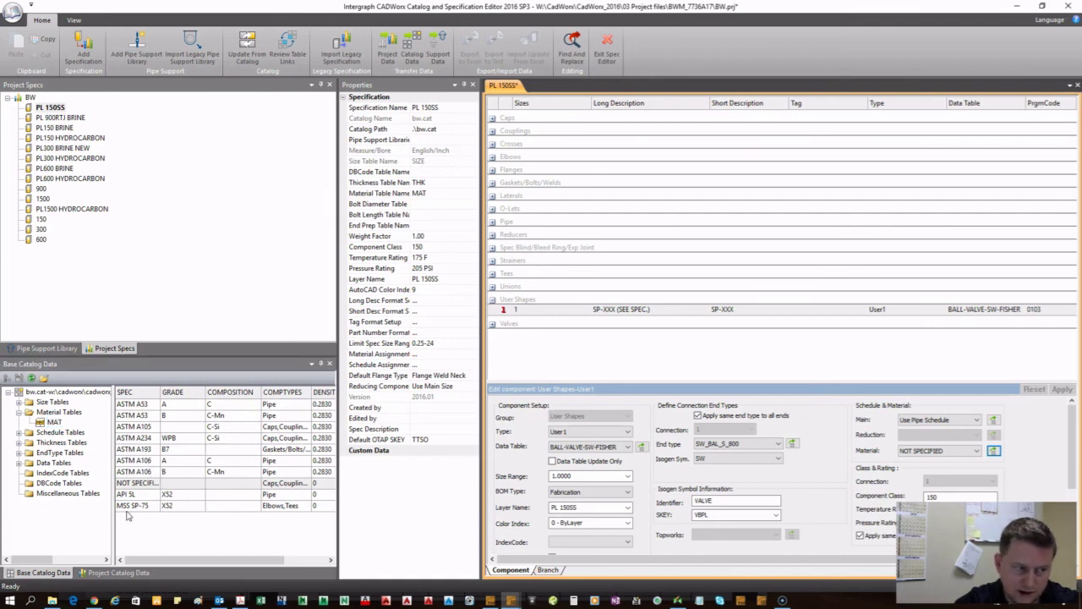
pyautogui.click(143, 484)
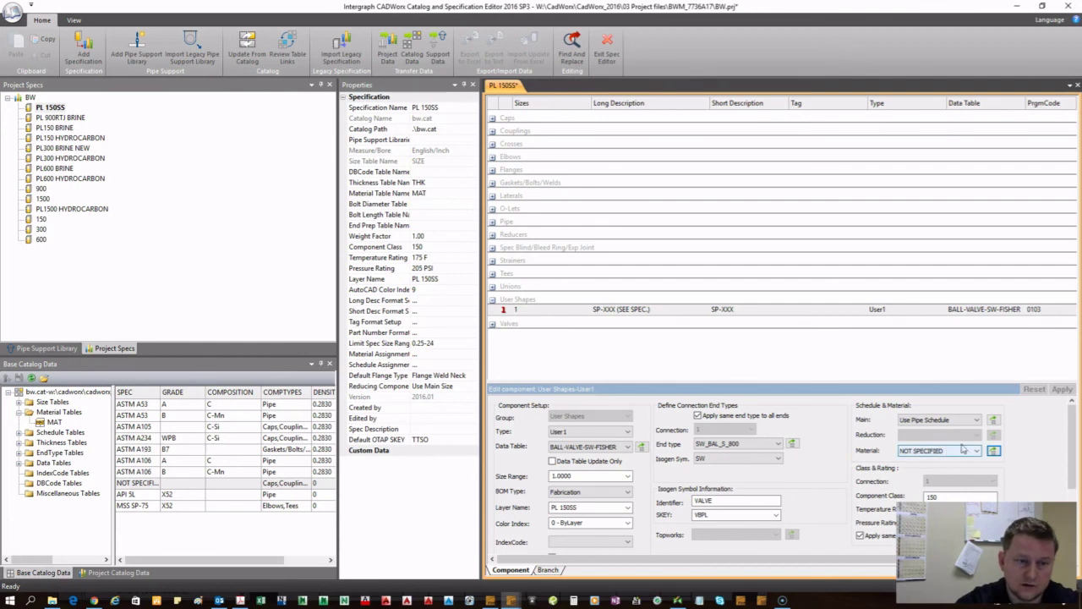
pyautogui.scroll(-3, 621, 528)
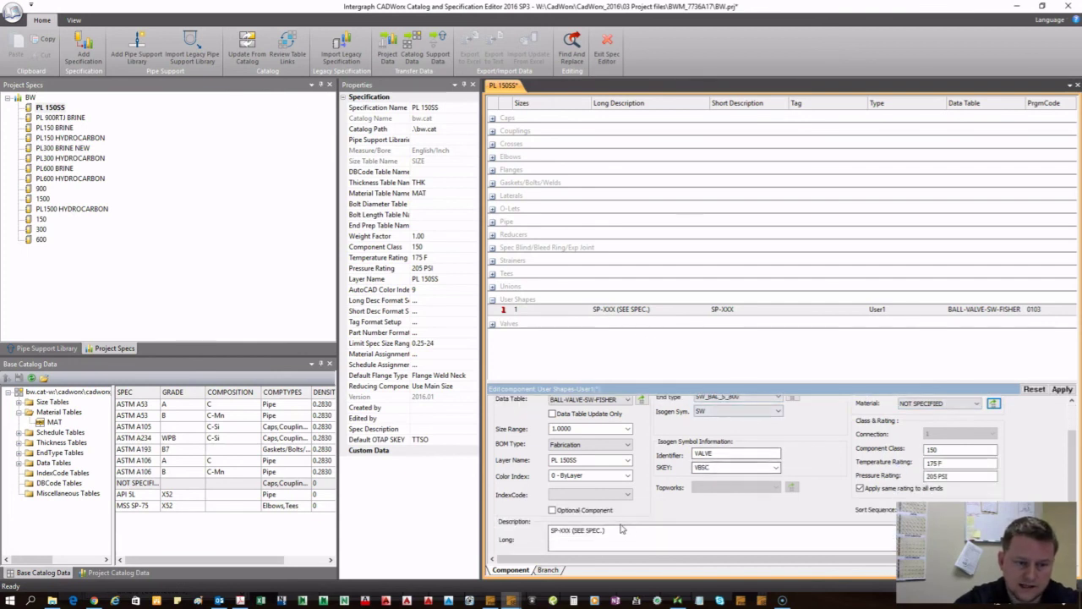
# - Review the long description, save PL 150SS and apply the user shape edits
pyautogui.click(614, 531)
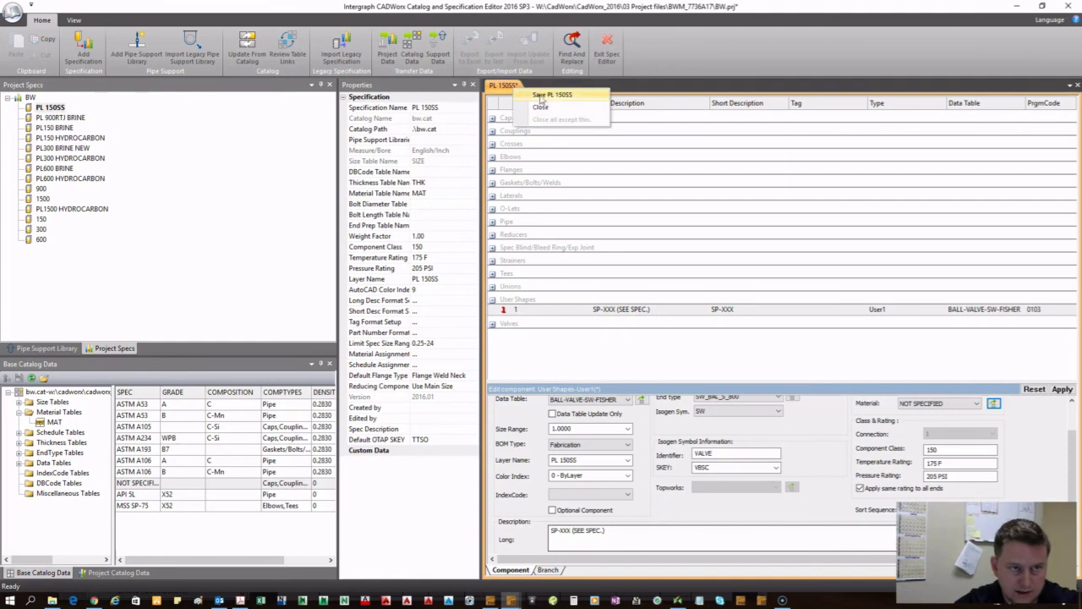
pyautogui.hotkey('ctrl', 's')
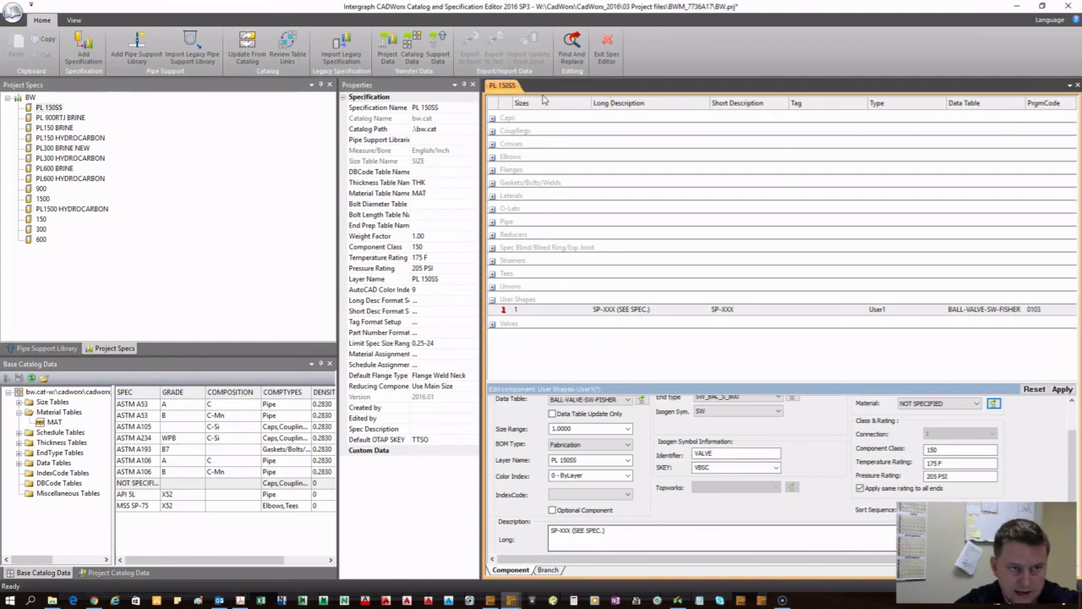
pyautogui.click(1064, 391)
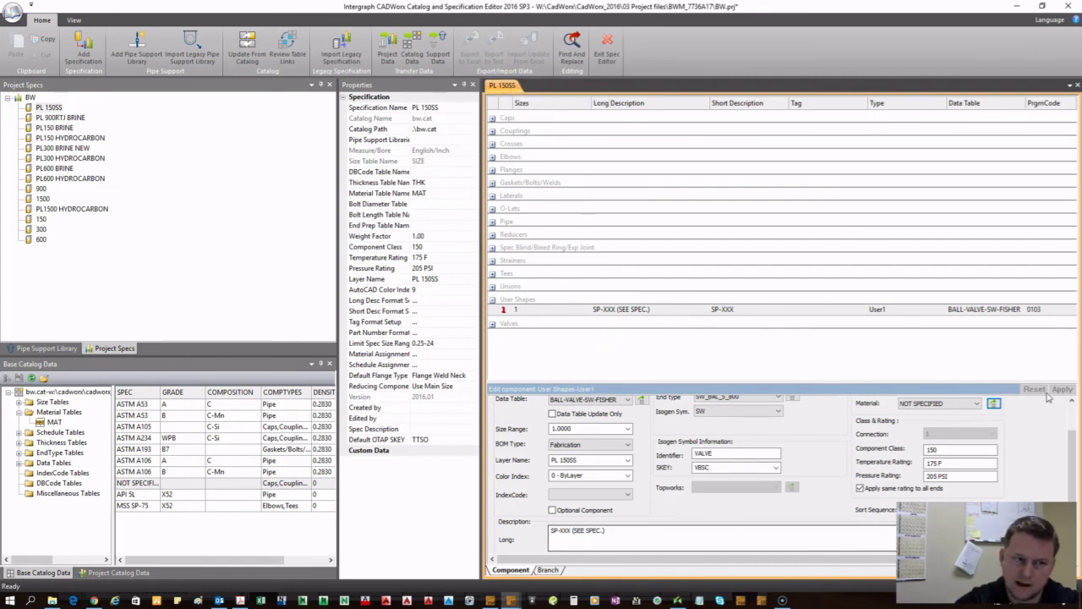
# - Save the project from the Application menu and close the Spec Editor
pyautogui.click(12, 15)
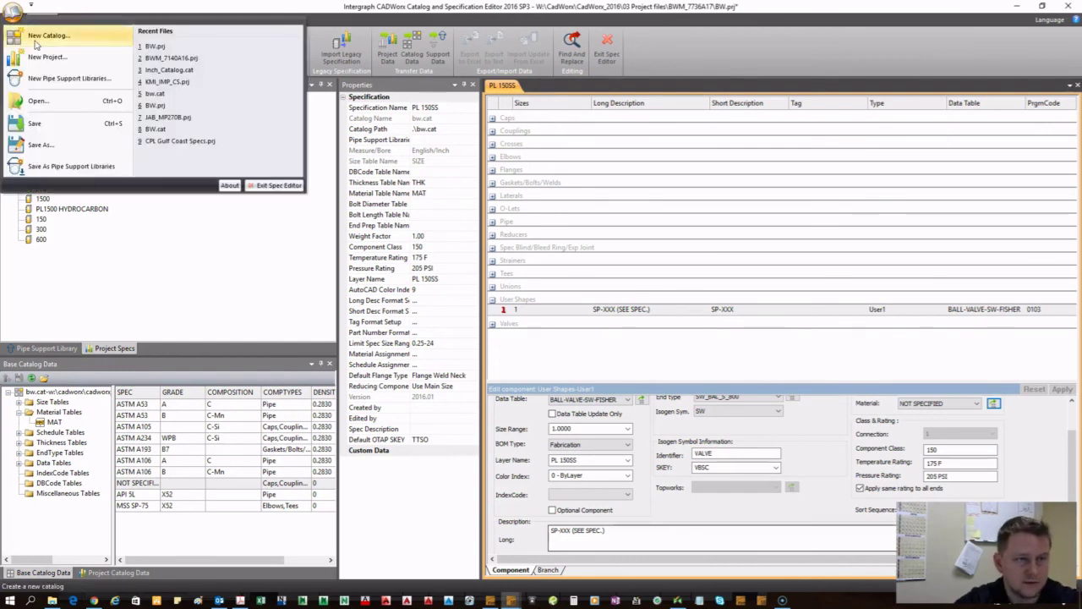
pyautogui.click(41, 125)
pyautogui.click(6, 16)
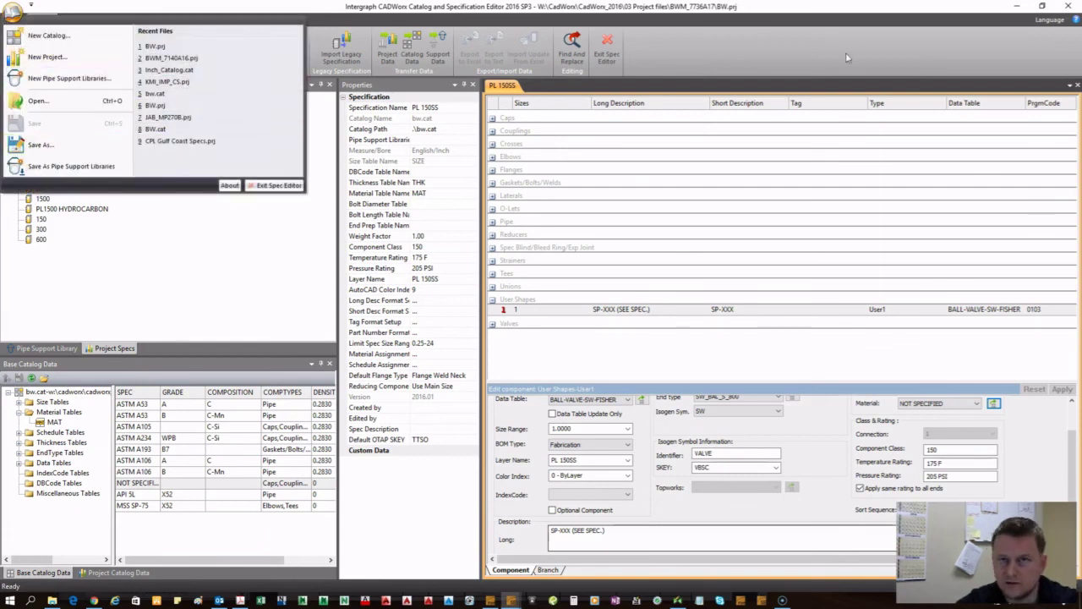
pyautogui.click(876, 59)
# - Back in the drawing, pick SP-XXX (SEE SPEC.) from the PL 150SS component list
pyautogui.click(1067, 6)
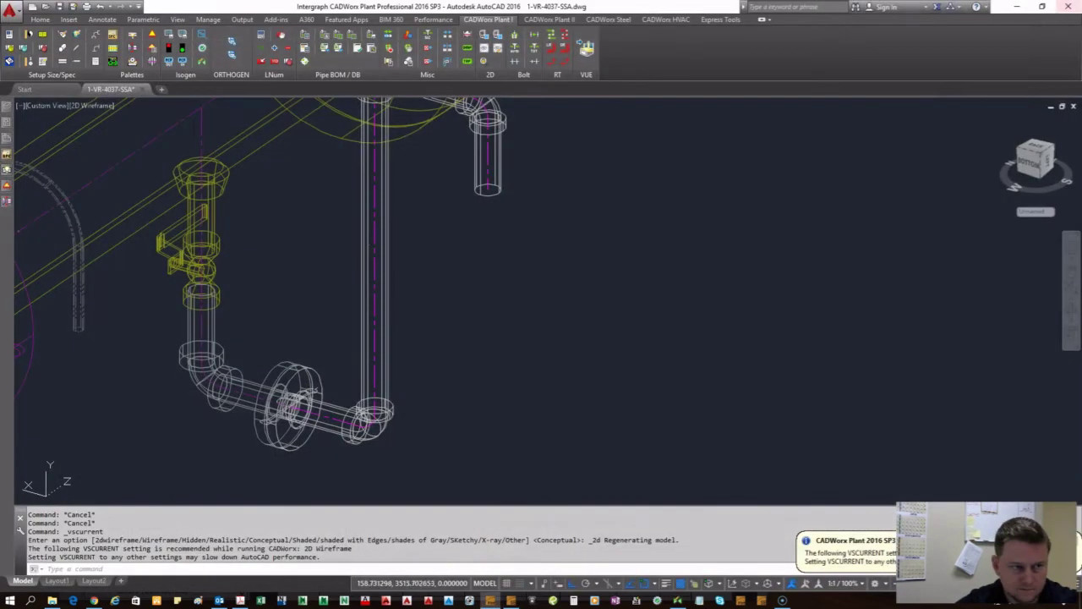
pyautogui.scroll(-3, 546, 321)
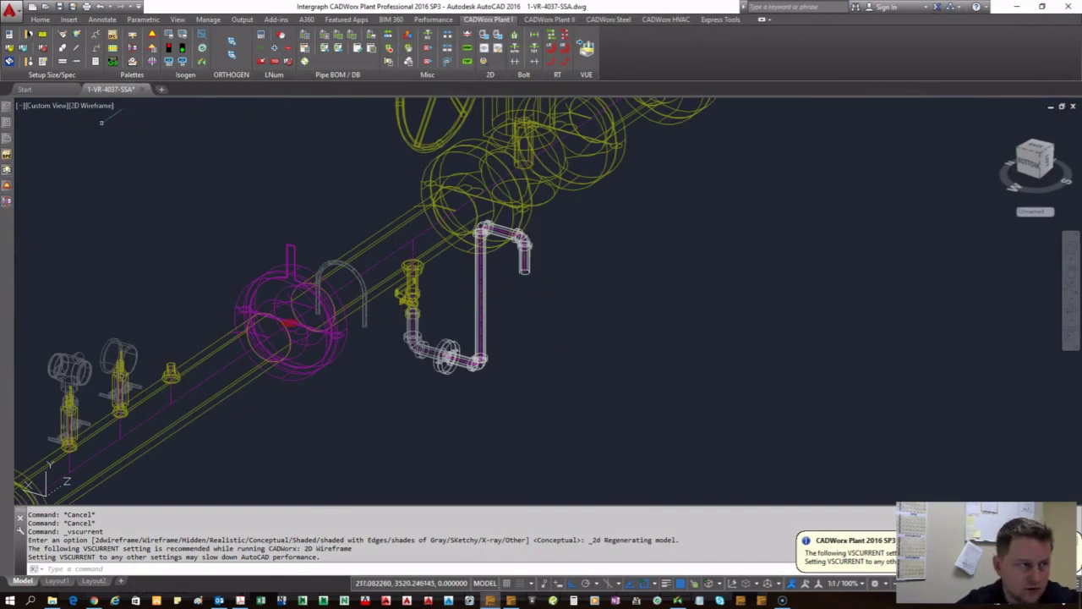
pyautogui.click(6, 156)
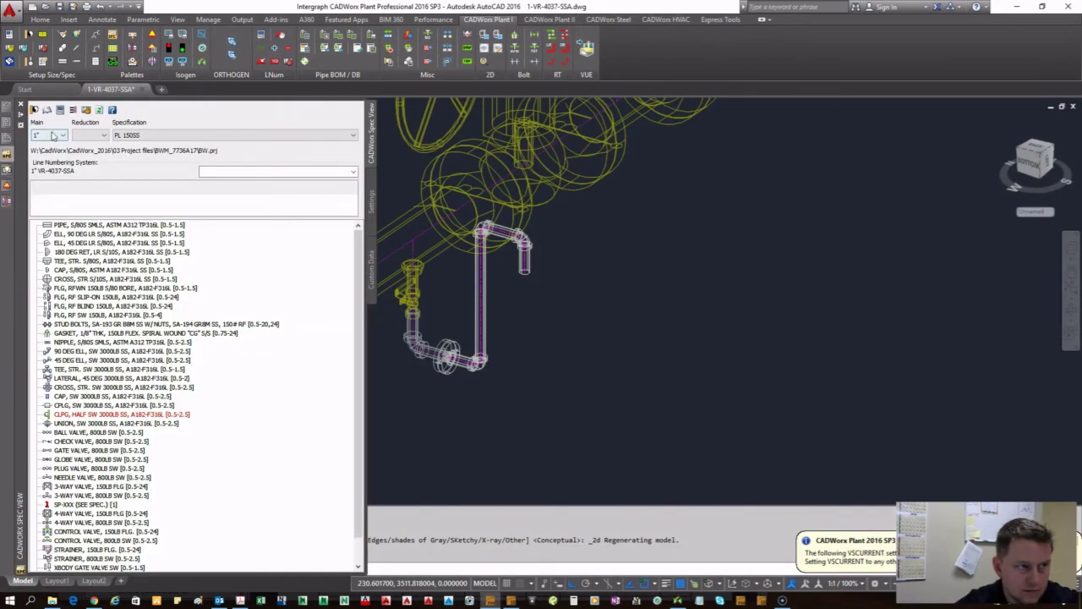
pyautogui.scroll(-1, 188, 418)
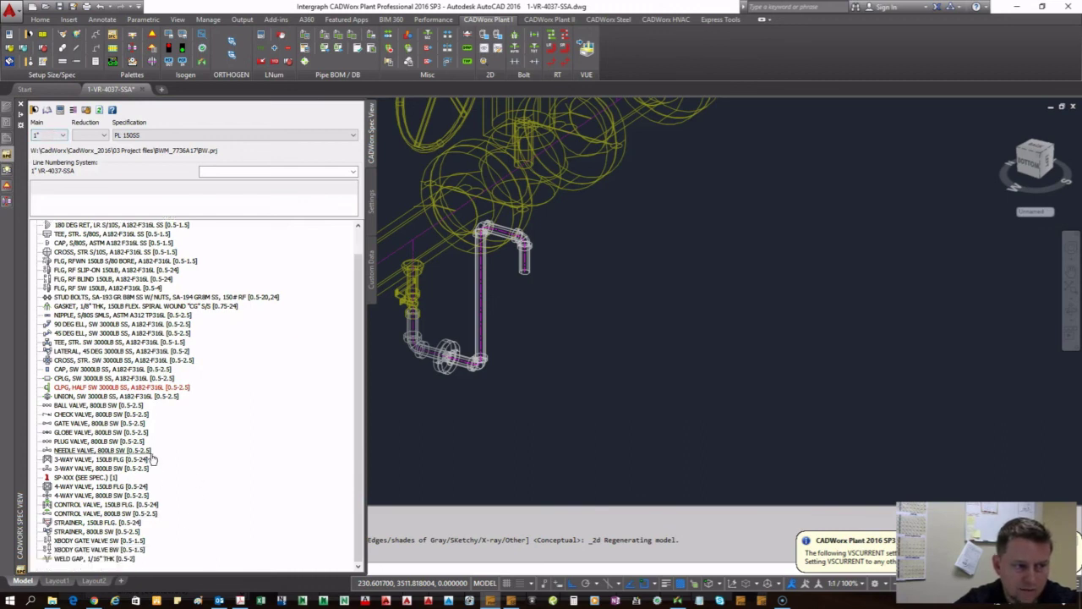
pyautogui.scroll(1, 152, 456)
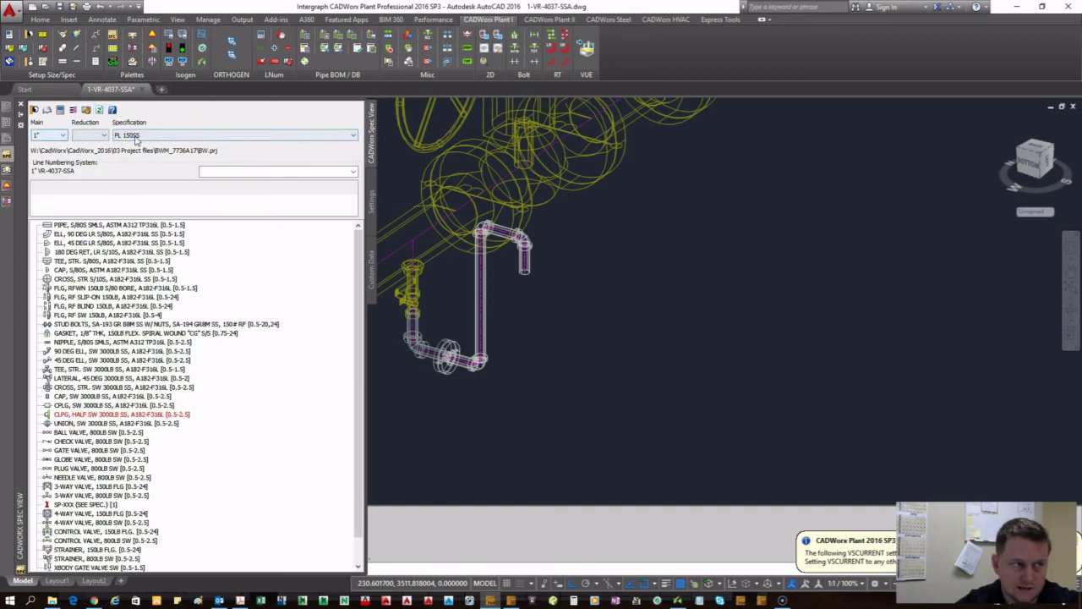
pyautogui.scroll(-1, 102, 338)
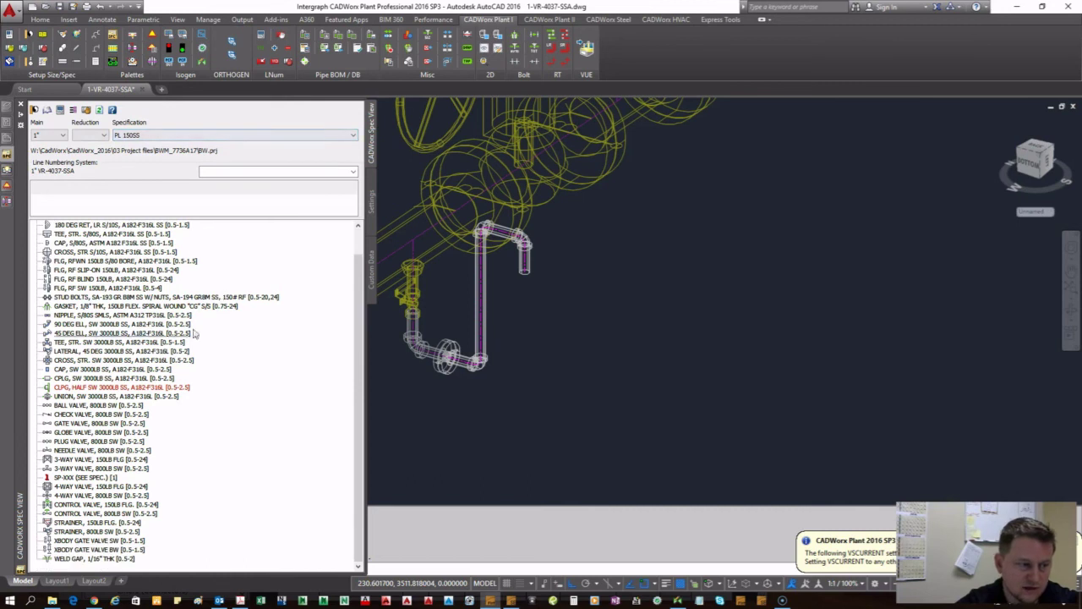
pyautogui.click(83, 479)
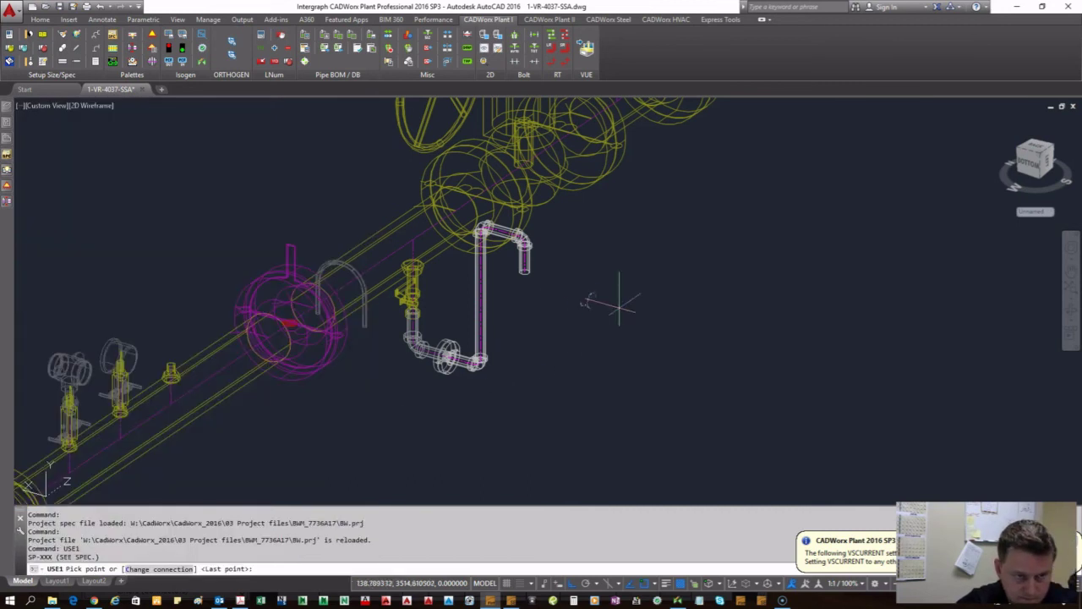
# - Insert the SP-XXX valve and rotate it to stand vertical
pyautogui.click(550, 290)
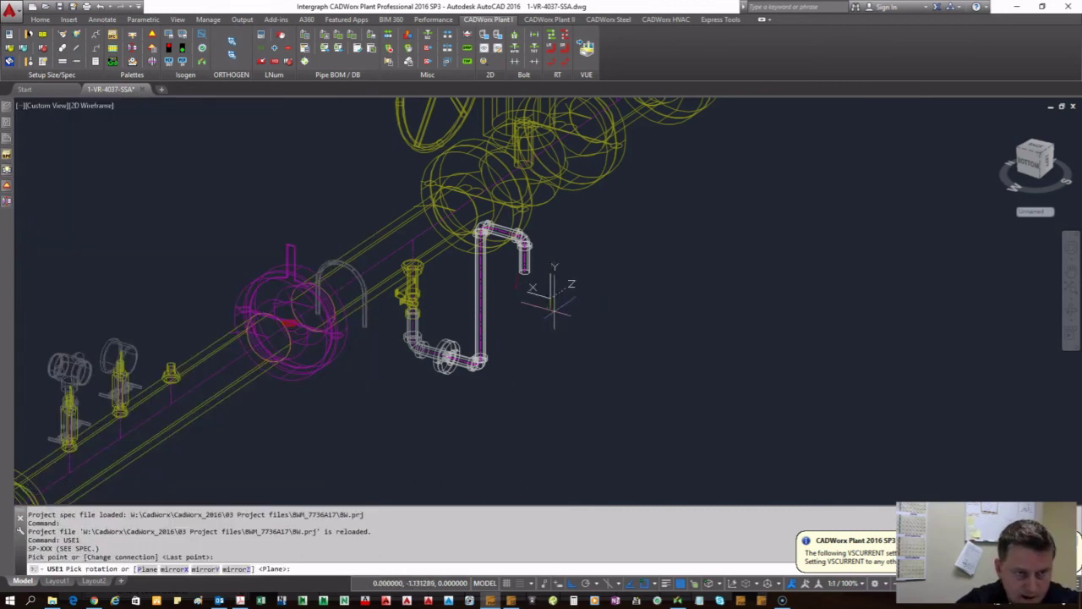
pyautogui.click(553, 374)
pyautogui.click(553, 371)
pyautogui.scroll(8, 550, 315)
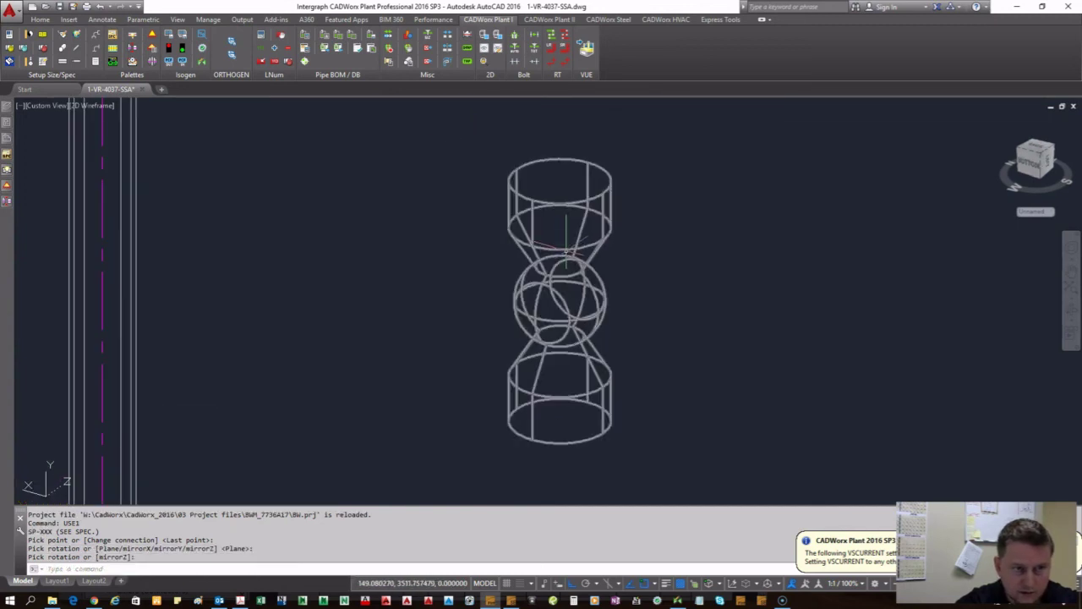
# - Window-select the valve and move it with M onto the vertical pipe's end
pyautogui.moveTo(566, 251)
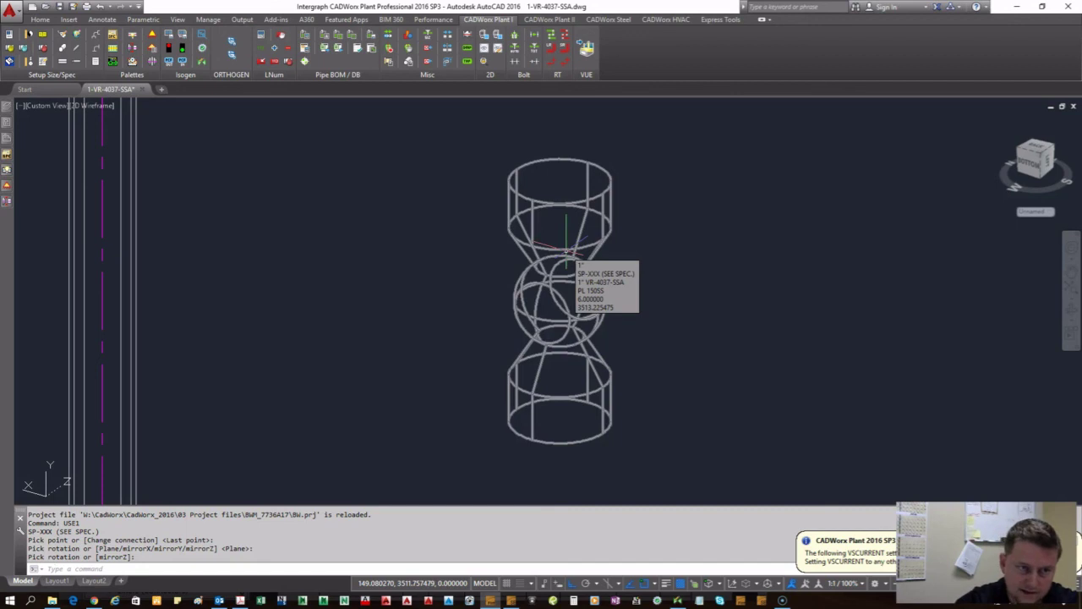
pyautogui.click(566, 251)
pyautogui.scroll(-3, 515, 332)
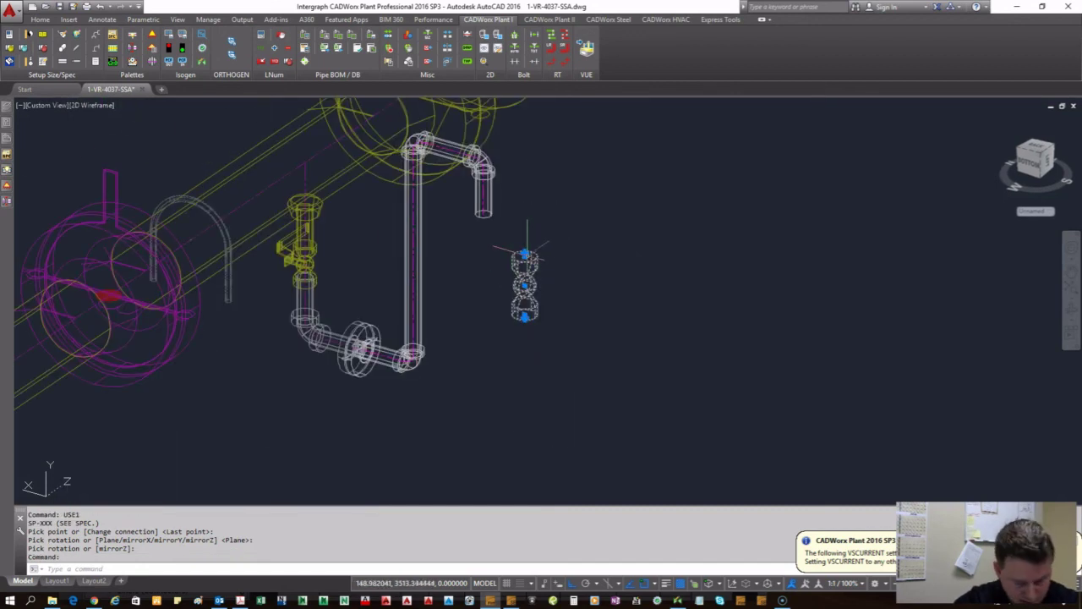
pyautogui.click(530, 262)
pyautogui.click(545, 273)
pyautogui.write('m')
pyautogui.press('Return')
pyautogui.click(526, 254)
pyautogui.scroll(2, 526, 253)
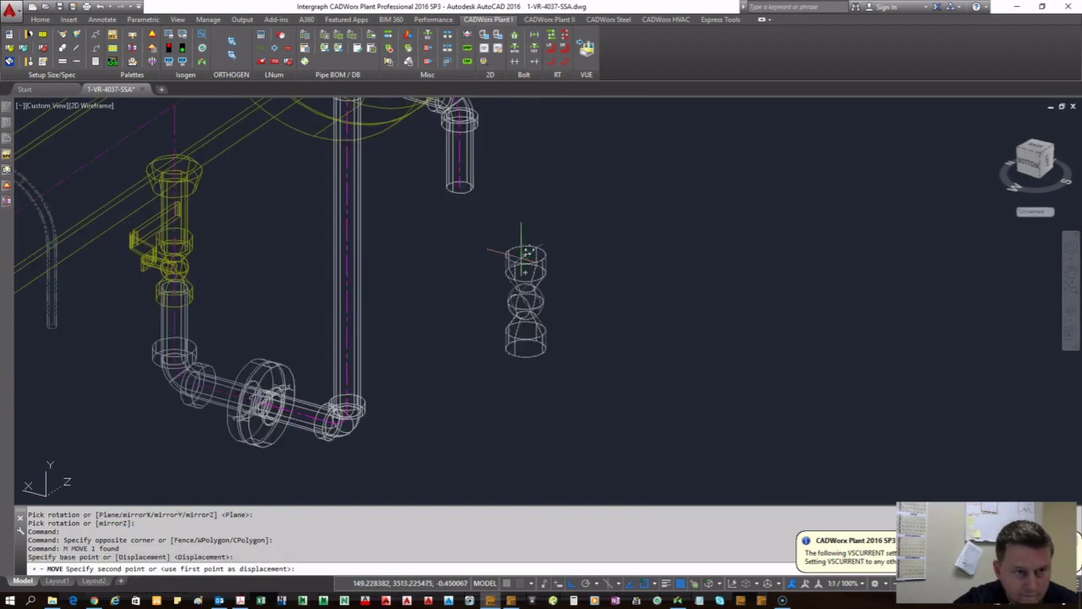
pyautogui.click(460, 188)
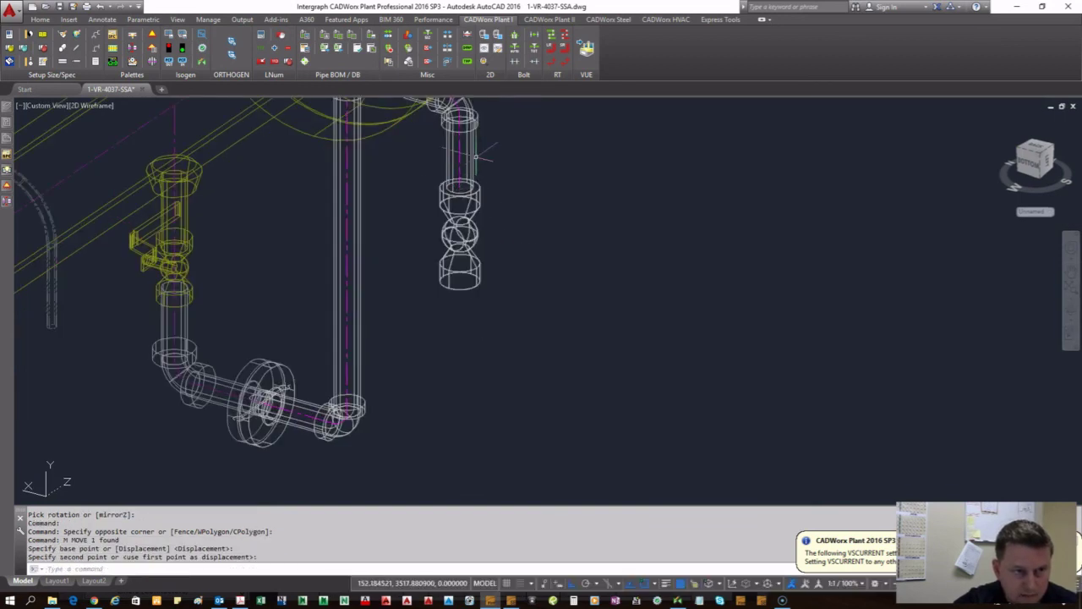
# - Reselect the moved valve, then cancel the selection
pyautogui.click(476, 157)
pyautogui.scroll(4, 476, 158)
pyautogui.press('Escape')
pyautogui.click(462, 260)
pyautogui.scroll(-4, 492, 231)
pyautogui.press('Escape')
pyautogui.scroll(2, 492, 231)
pyautogui.scroll(-3, 492, 230)
# - Review the valve's Isogen Identifier and SKEY in Component Edit, then cancel both dialogs
pyautogui.doubleClick(507, 372)
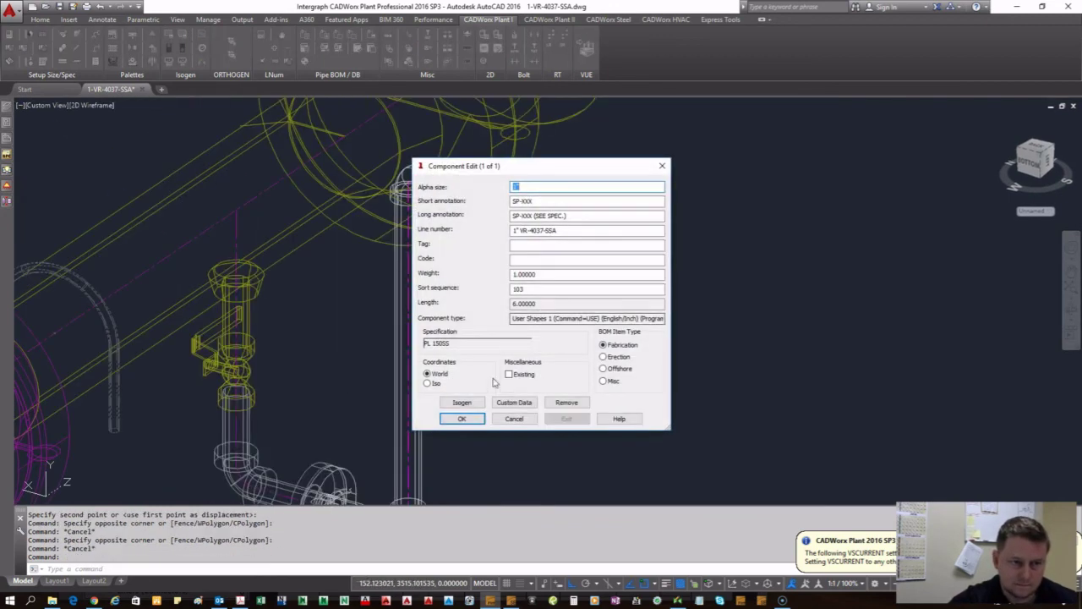
pyautogui.click(465, 402)
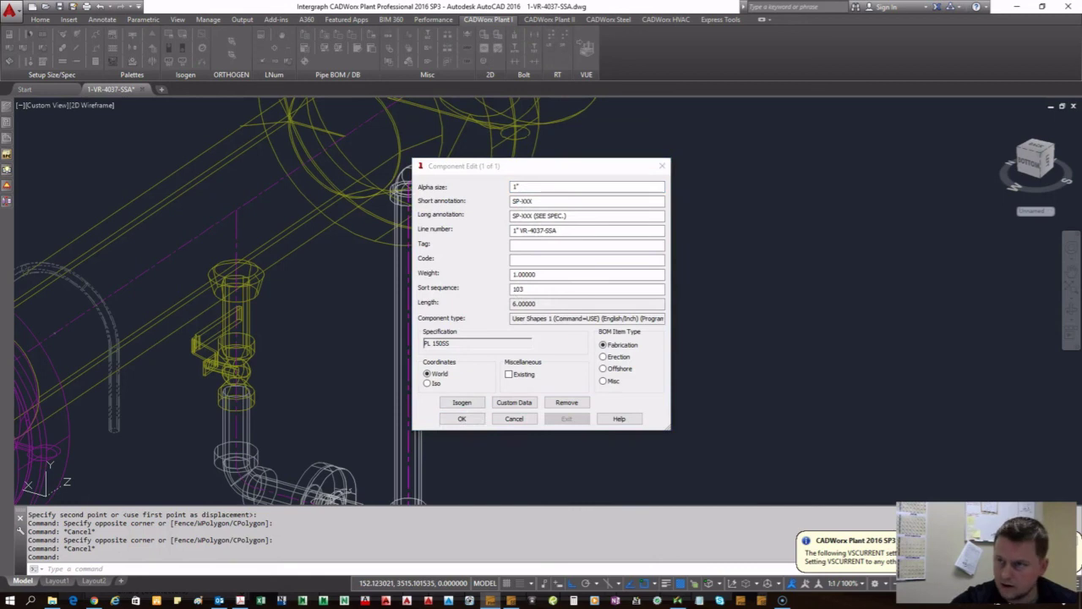
pyautogui.moveTo(814, 112); pyautogui.dragTo(676, 100)
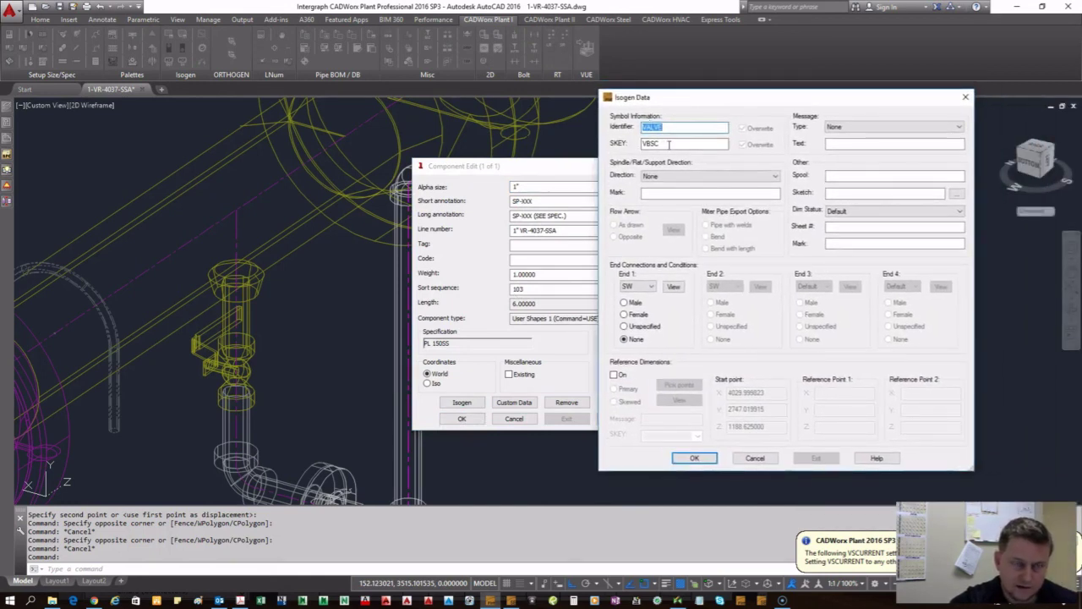
pyautogui.click(666, 144)
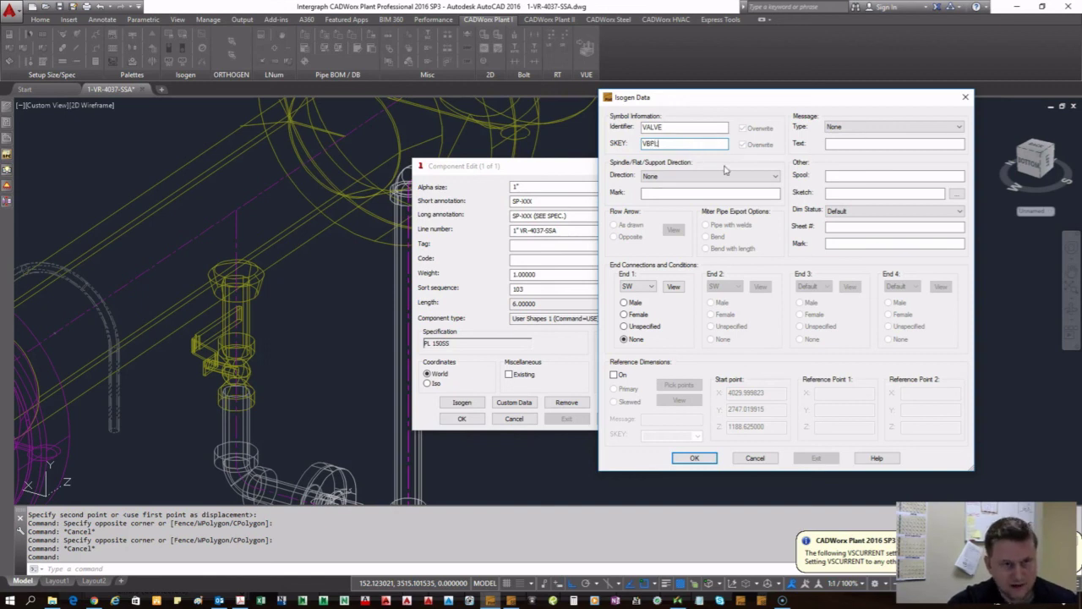
pyautogui.click(968, 99)
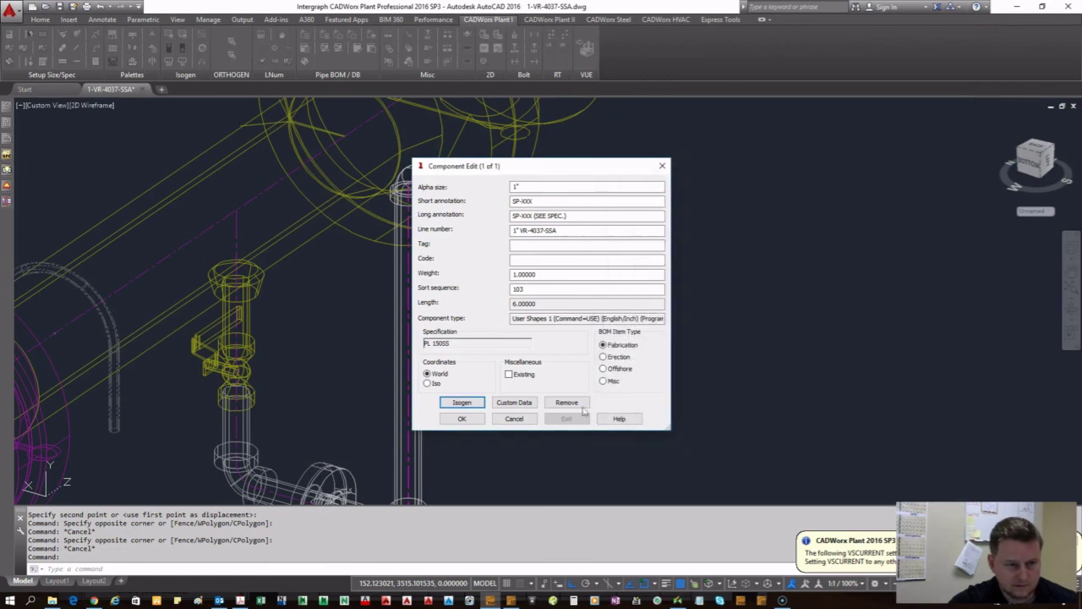
pyautogui.click(513, 418)
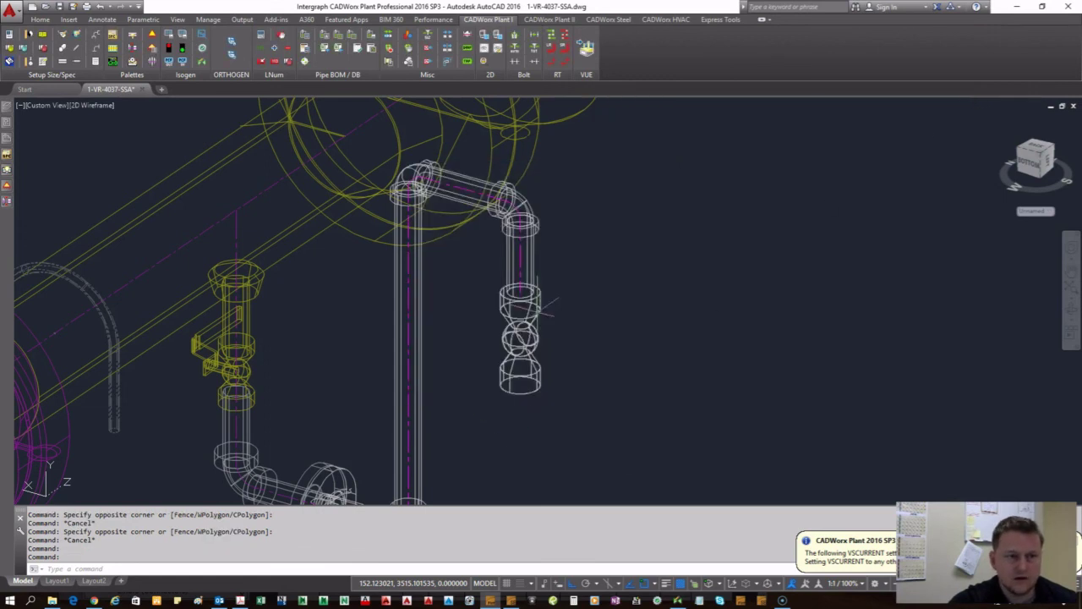